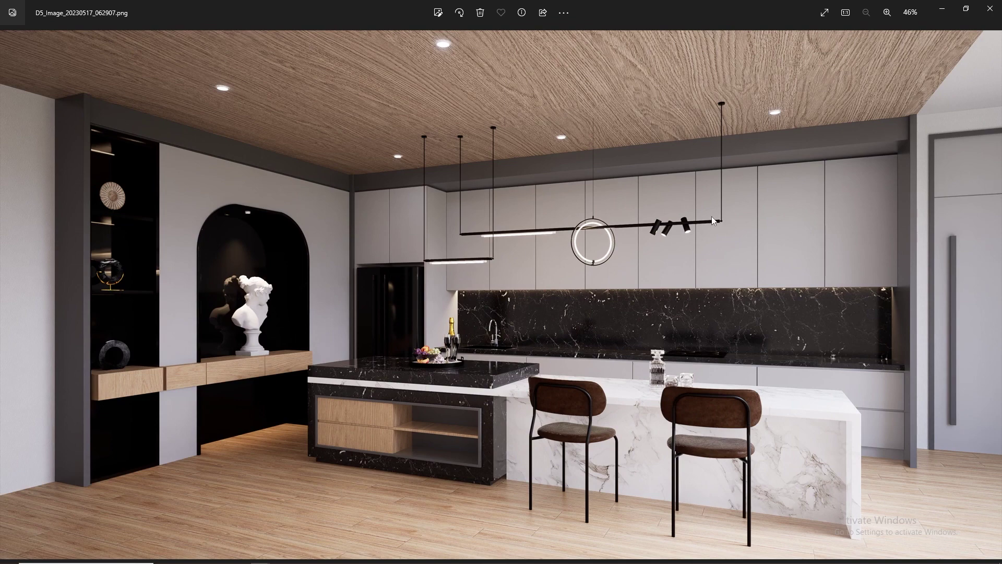
Examine the finished kitchen render up close, from the pendant lights and wall cabinets to the arched niche with the bust.
{"action": "scroll", "coordinate": [901, 122], "scroll_direction": "up", "scroll_amount": 5}
{"action": "left_click_drag", "start_coordinate": [570, 179], "coordinate": [652, 228]}
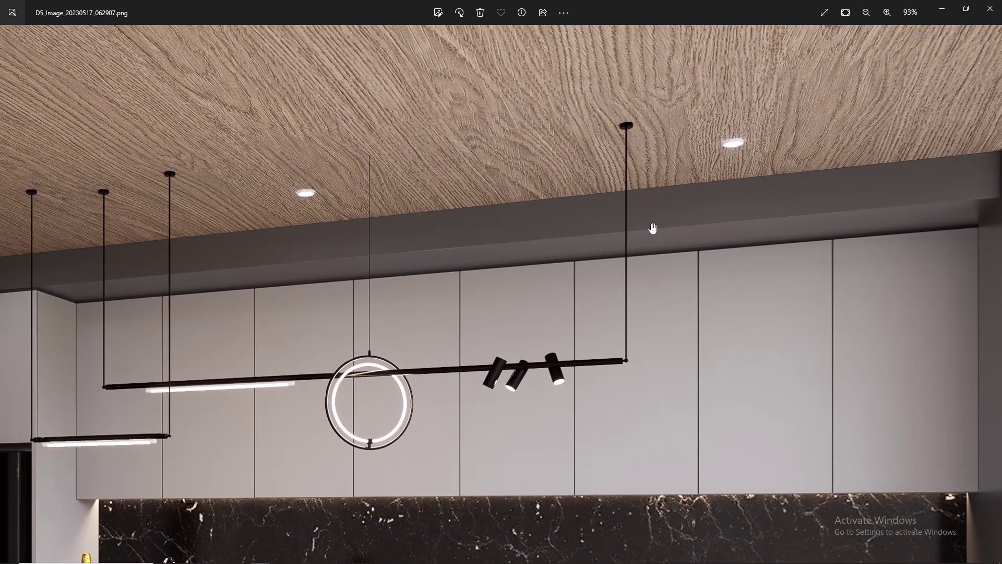
{"action": "left_click_drag", "start_coordinate": [239, 354], "coordinate": [495, 266]}
{"action": "left_click_drag", "start_coordinate": [319, 311], "coordinate": [648, 315]}
{"action": "left_click_drag", "start_coordinate": [325, 376], "coordinate": [547, 246]}
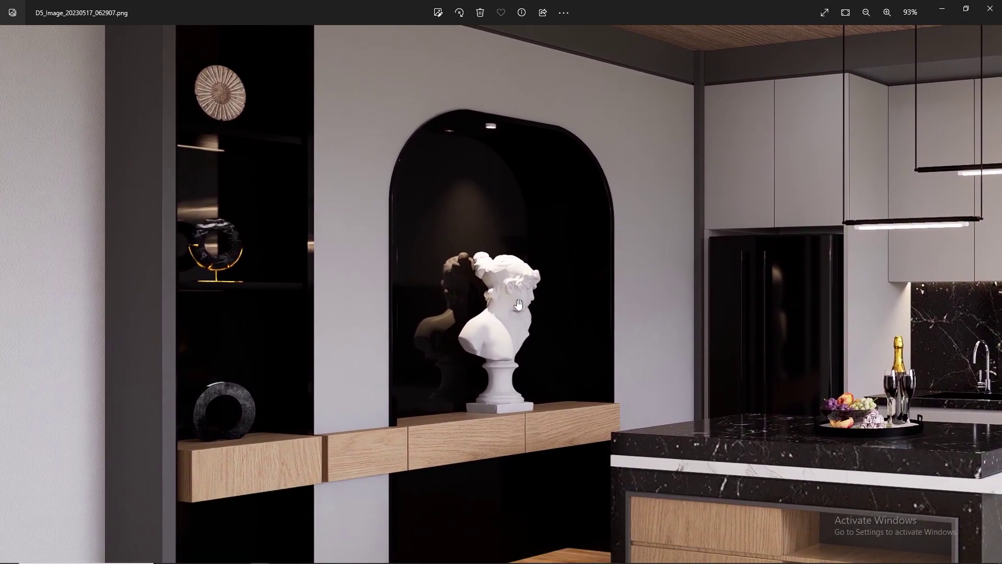
{"action": "scroll", "coordinate": [519, 303], "scroll_direction": "down", "scroll_amount": 3}
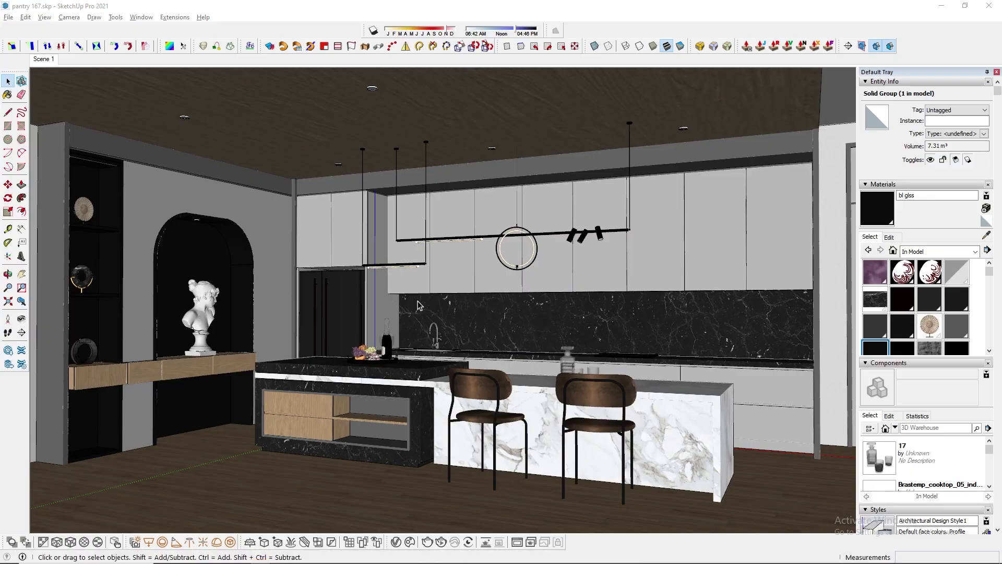
Switch to SketchUp, restore the Scene 1 view of the pantry model and purge its unused items.
{"action": "mouse_move", "coordinate": [425, 306]}
{"action": "left_mouse_down"}
{"action": "mouse_move", "coordinate": [423, 287]}
{"action": "mouse_move", "coordinate": [449, 277]}
{"action": "mouse_move", "coordinate": [351, 309]}
{"action": "left_mouse_up"}
{"action": "key", "text": "space"}
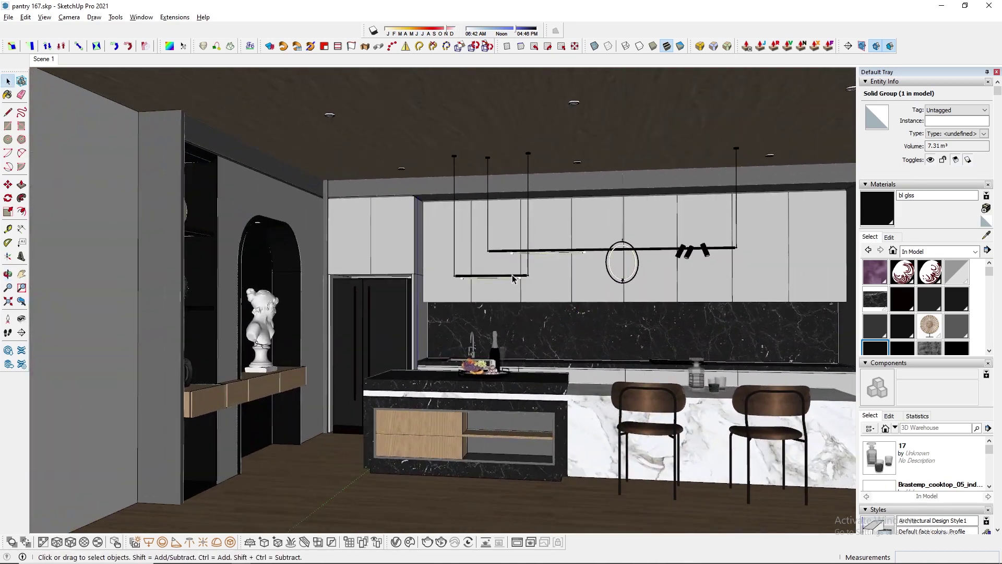
{"action": "left_click", "coordinate": [43, 60]}
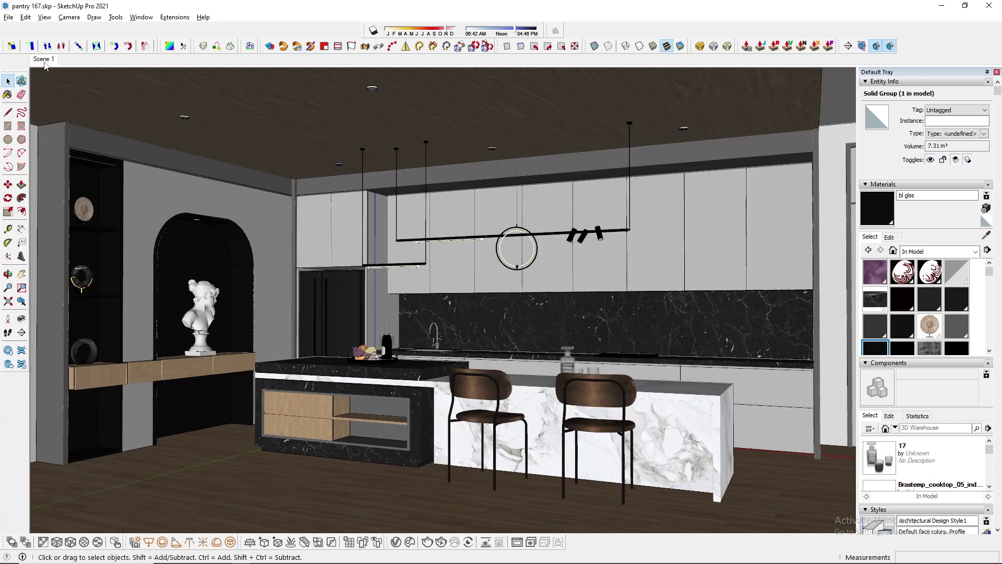
{"action": "left_click", "coordinate": [141, 18]}
{"action": "left_click", "coordinate": [152, 69]}
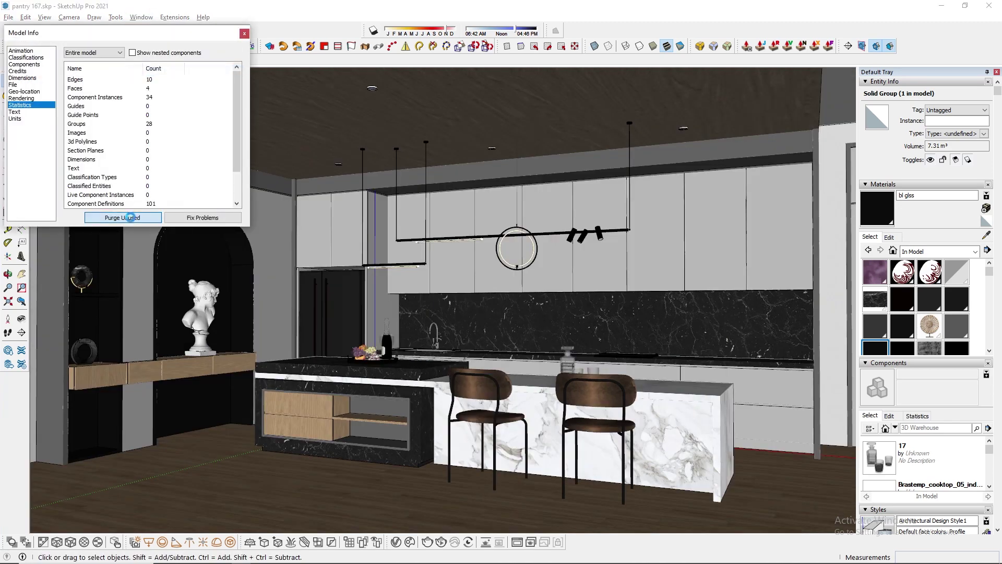
{"action": "left_click", "coordinate": [244, 33]}
Unhide all hidden geometry in the pantry model and save the file.
{"action": "left_click", "coordinate": [25, 17]}
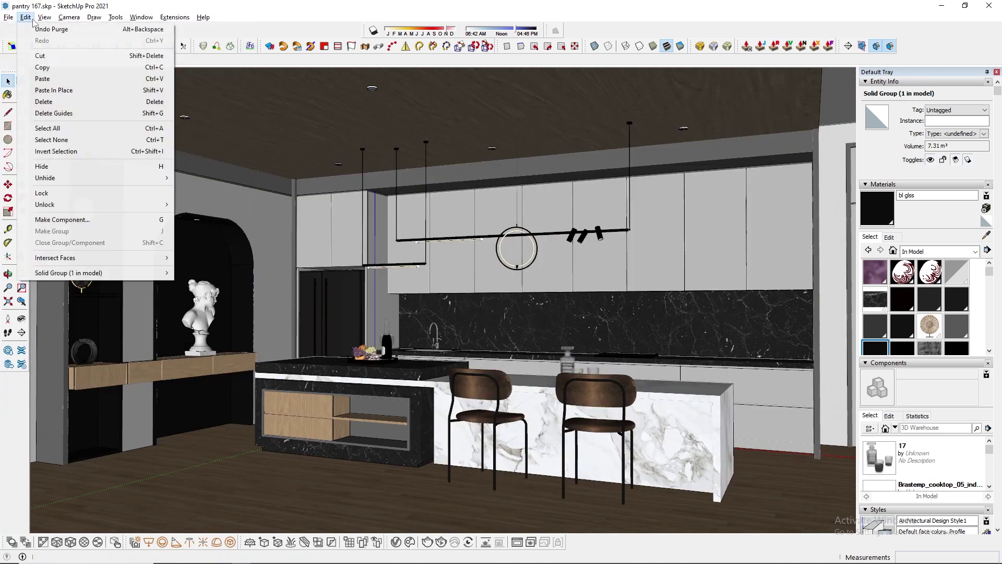
{"action": "mouse_move", "coordinate": [76, 177]}
{"action": "left_click", "coordinate": [217, 203]}
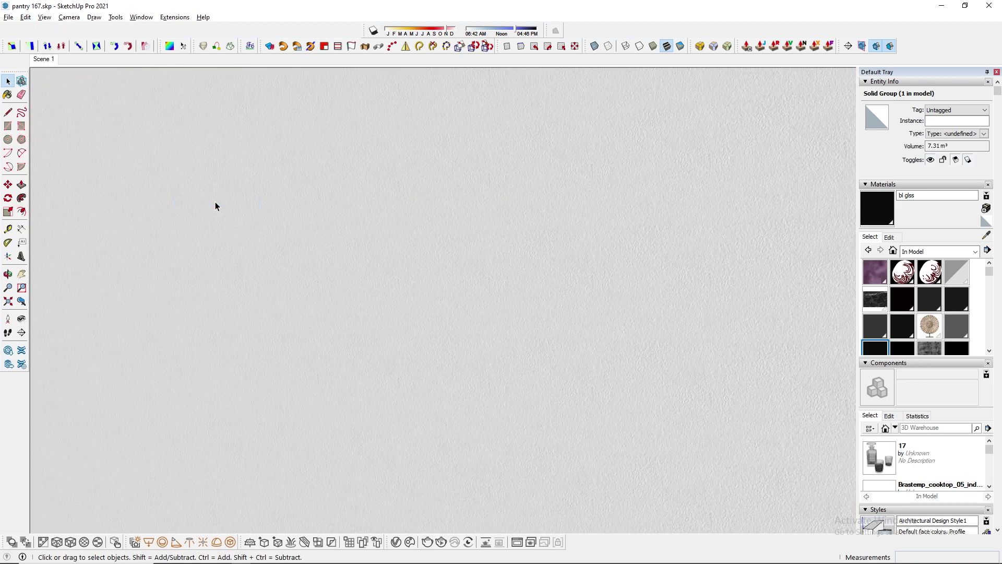
{"action": "left_click", "coordinate": [8, 17]}
{"action": "left_click", "coordinate": [31, 79]}
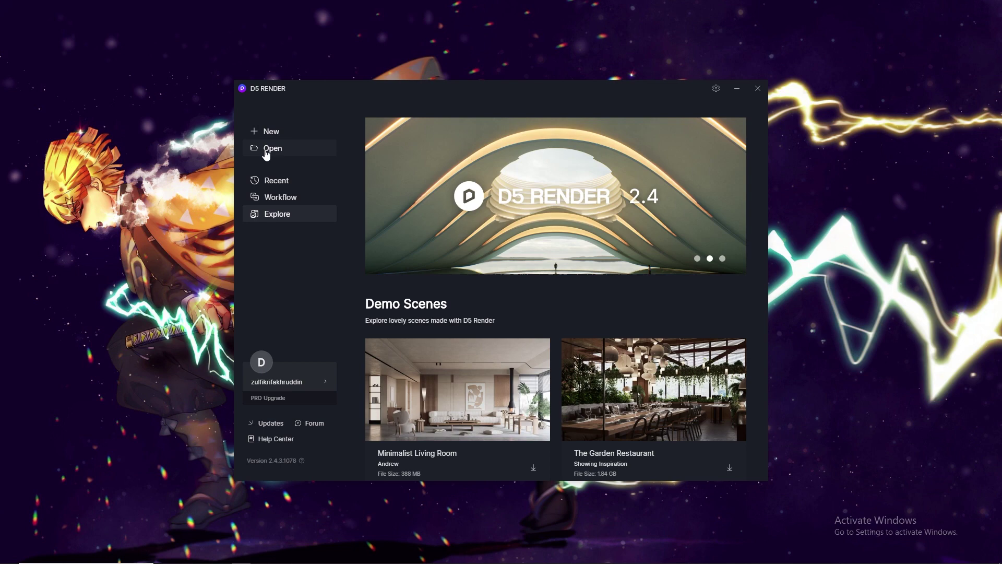
Switch to D5 Render and open pantry 167.skp from the #167 pantry folder.
{"action": "left_click", "coordinate": [269, 150]}
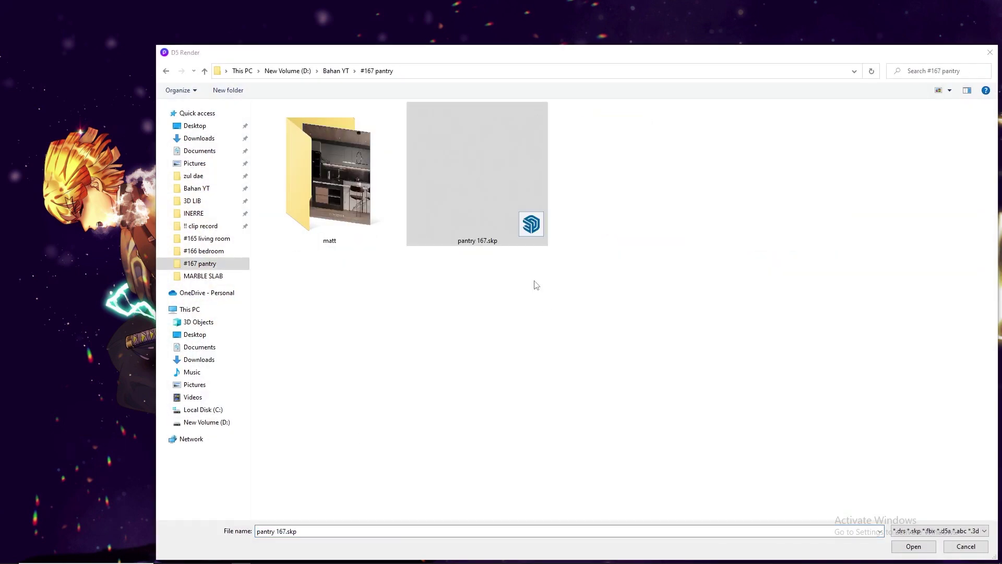
{"action": "left_click", "coordinate": [490, 191]}
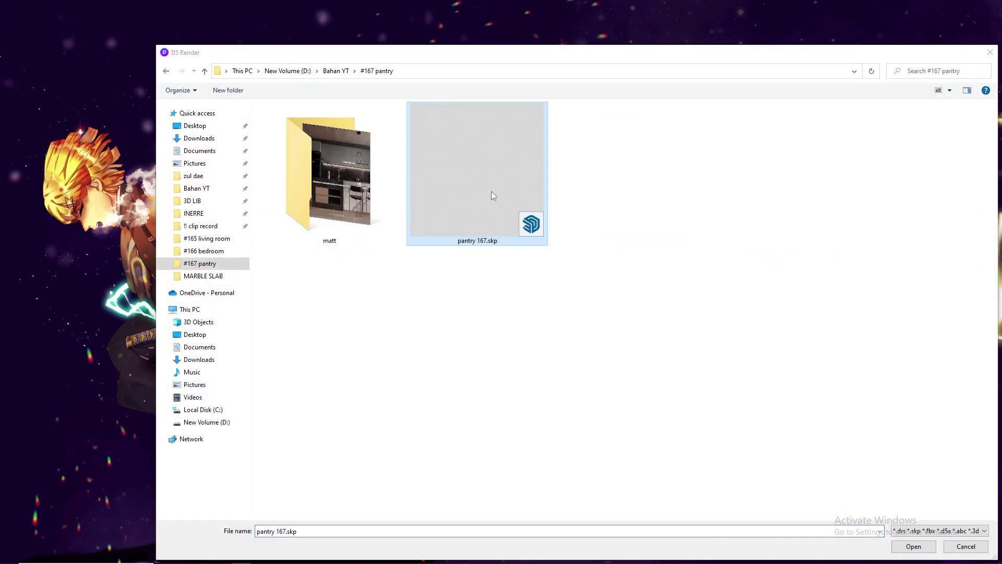
{"action": "double_click", "coordinate": [513, 199]}
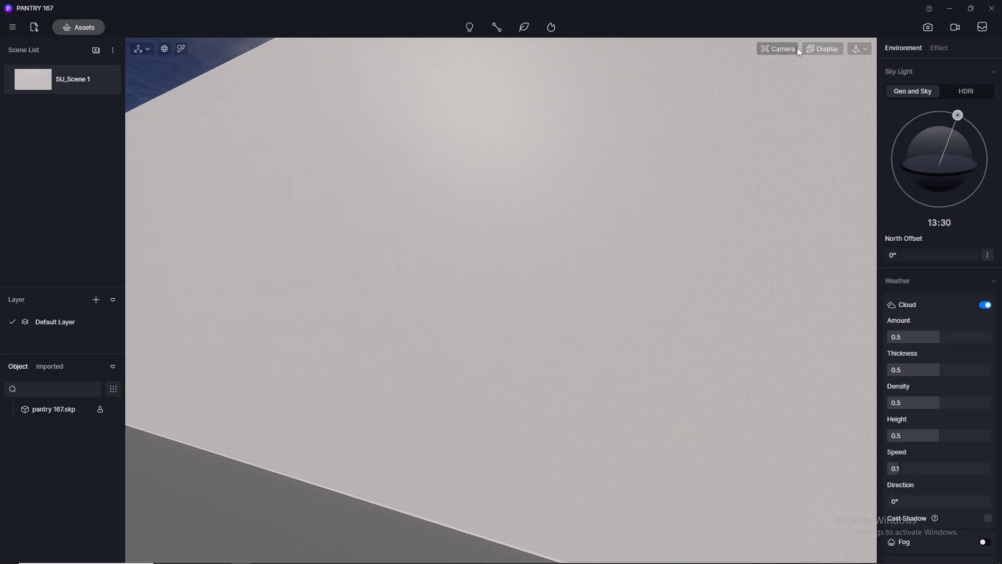
Set the camera clipping value to 156.3 and switch navigation to Fly with a speed of 1.
{"action": "left_click", "coordinate": [786, 50]}
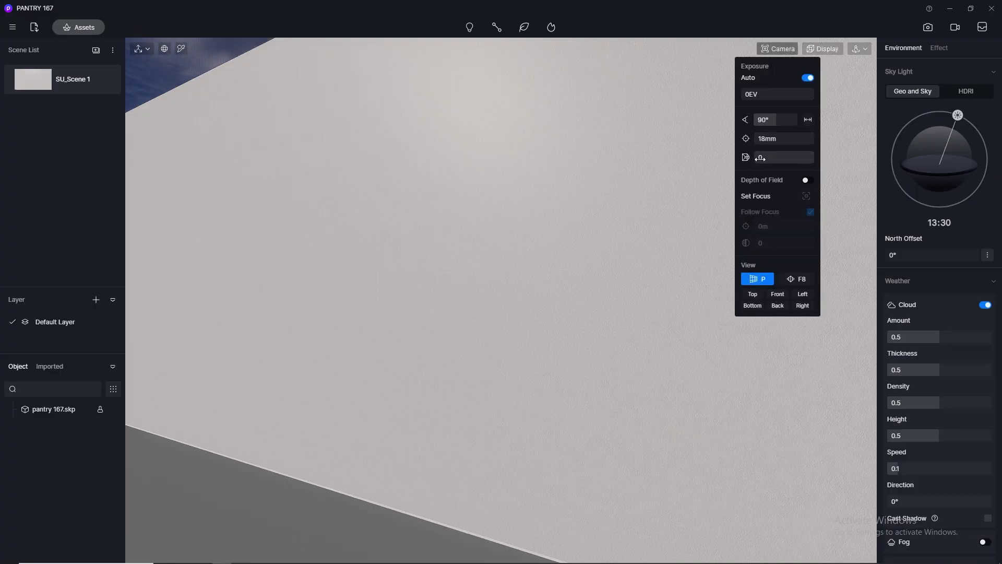
{"action": "left_click_drag", "start_coordinate": [760, 158], "coordinate": [763, 159]}
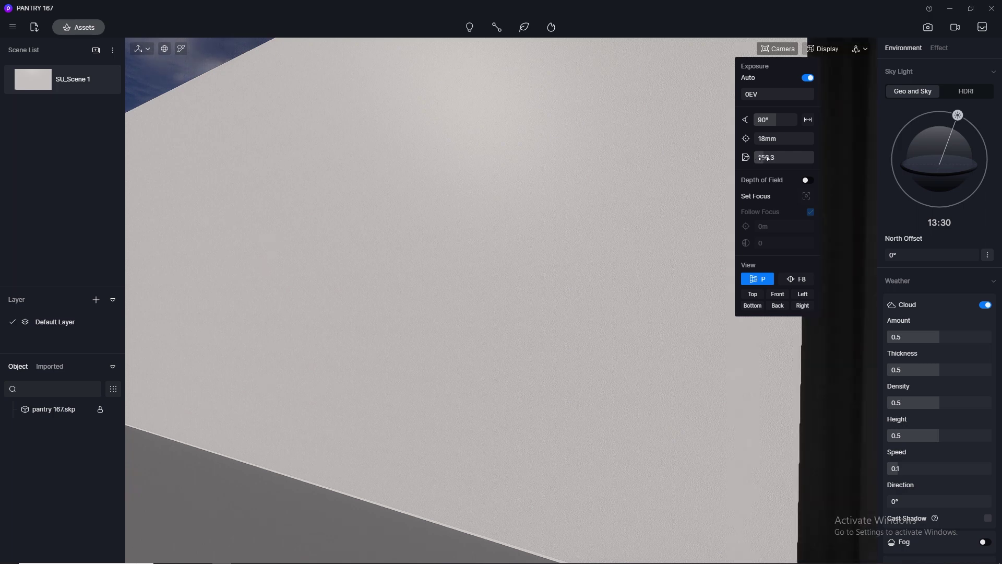
{"action": "left_click", "coordinate": [859, 51]}
{"action": "left_click", "coordinate": [849, 81]}
{"action": "left_click", "coordinate": [830, 96]}
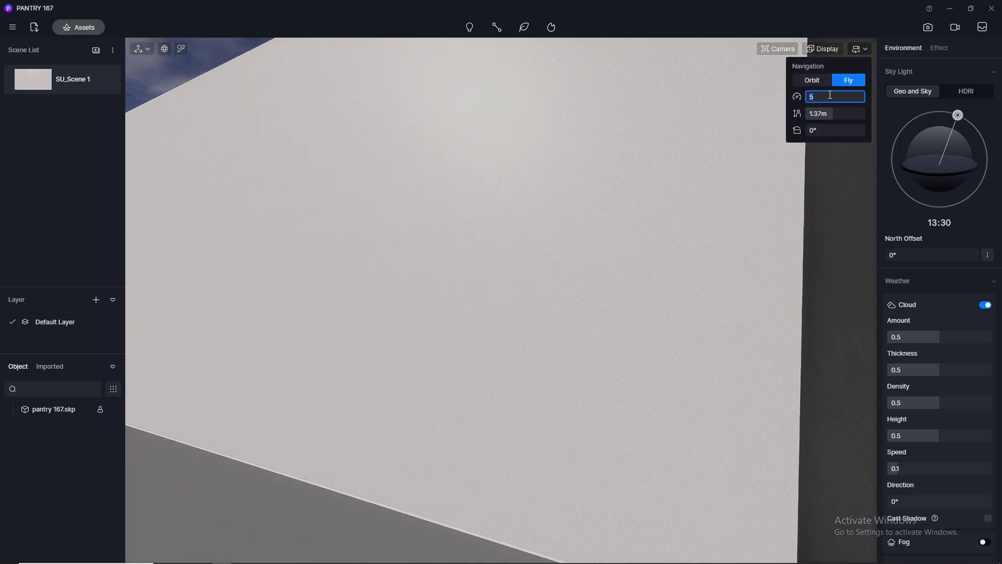
{"action": "key", "text": "Return"}
Move the camera sideways past the foreground wall until the whole kitchen is in view.
{"action": "key", "text": "d"}
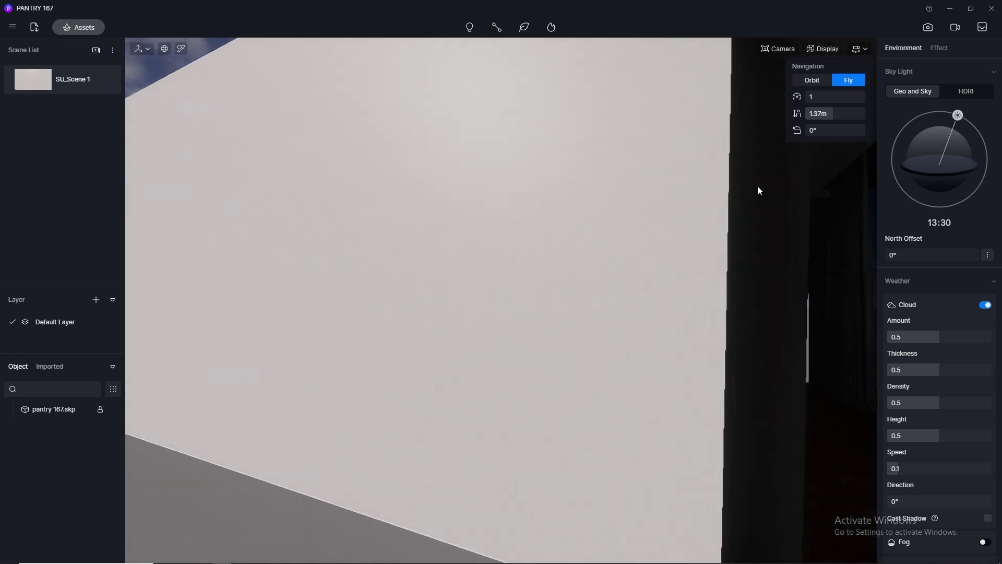
{"action": "key", "text": "d"}
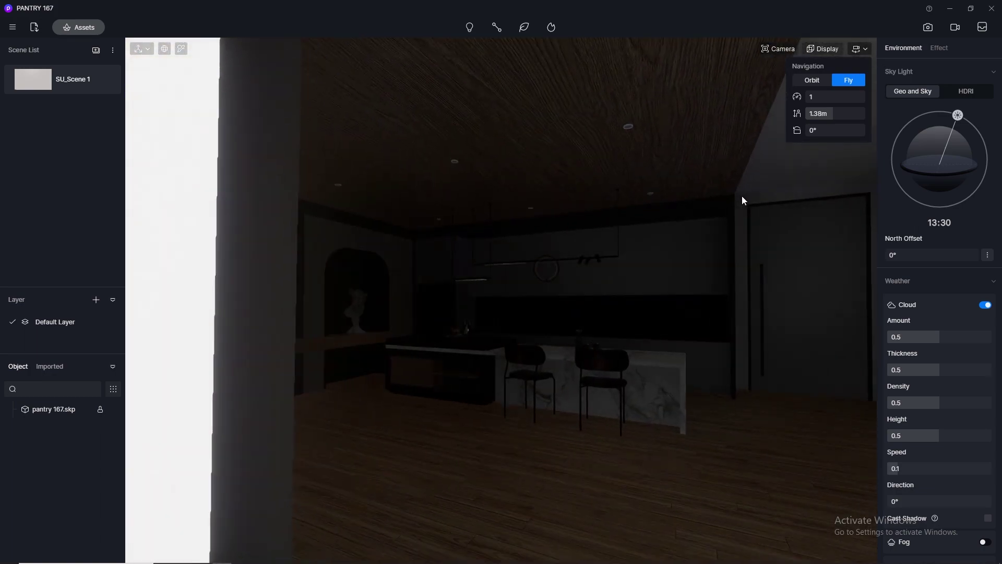
{"action": "key", "text": "d"}
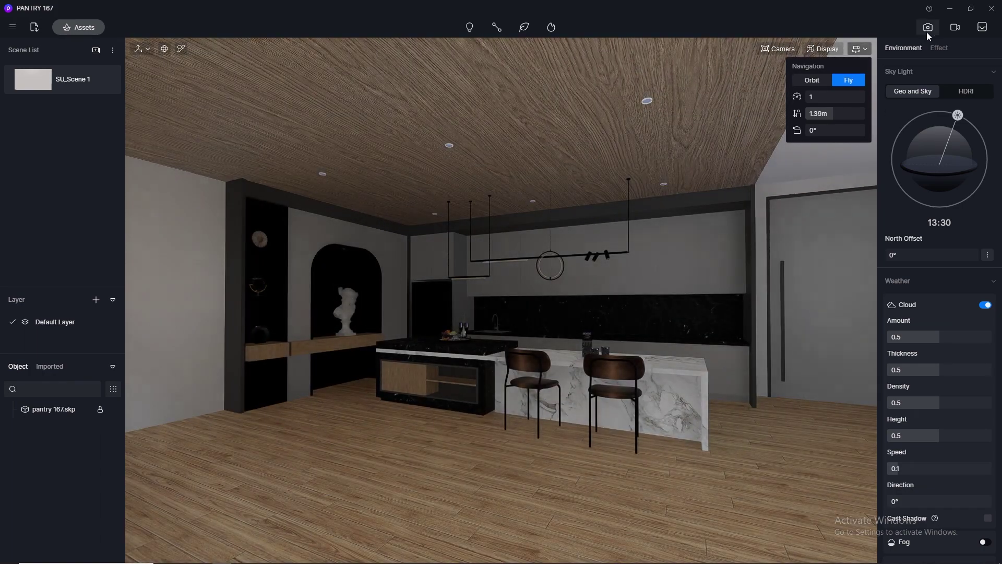
Enter image render mode with the 2K preset size and set the camera's field of view to 80°.
{"action": "left_click", "coordinate": [927, 28]}
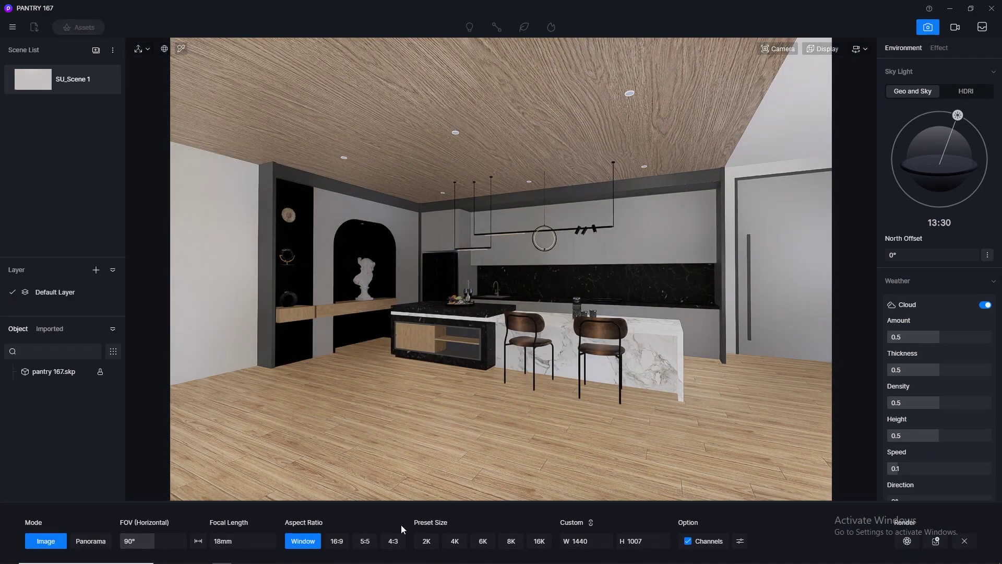
{"action": "left_click", "coordinate": [426, 541]}
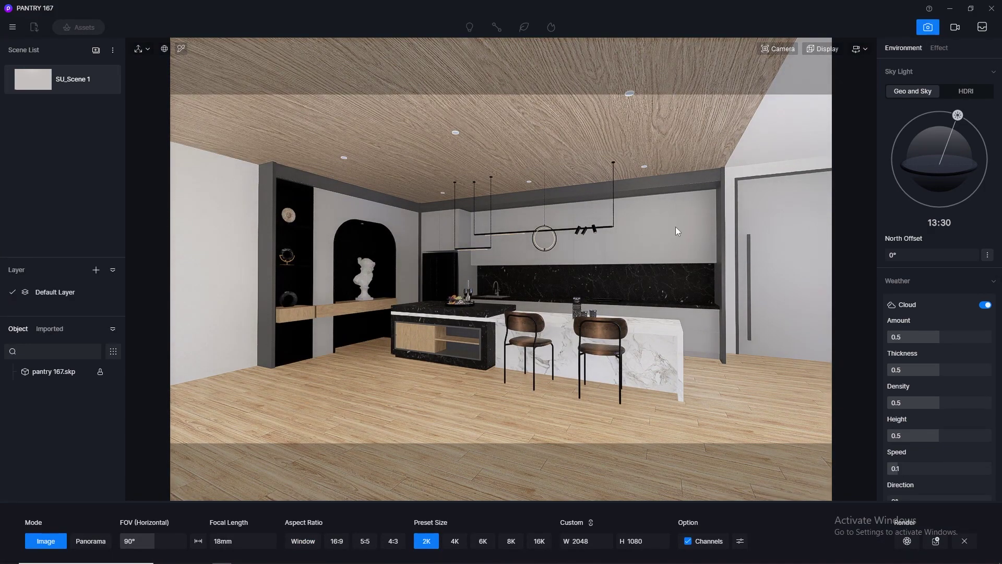
{"action": "left_click", "coordinate": [785, 50]}
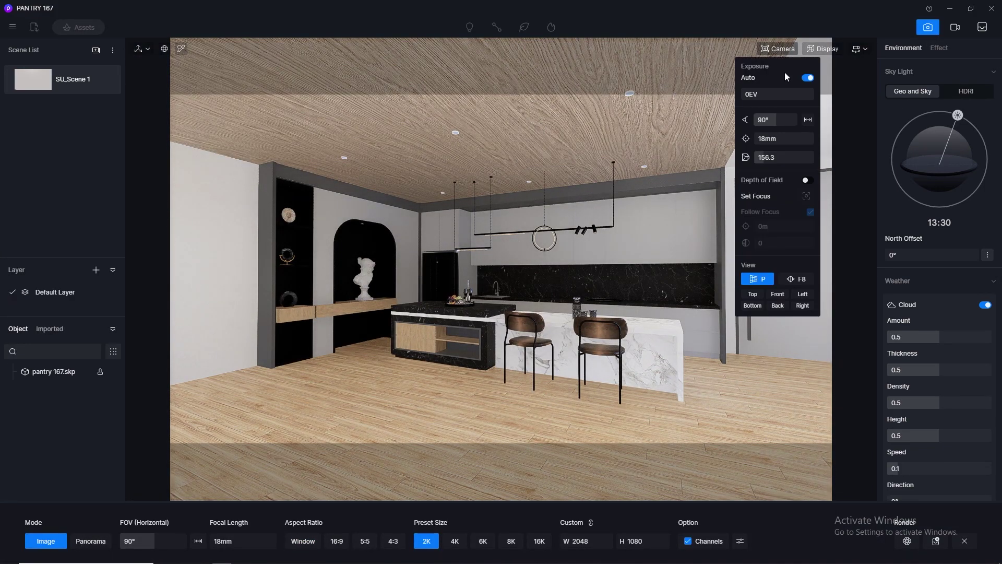
{"action": "left_click", "coordinate": [777, 120]}
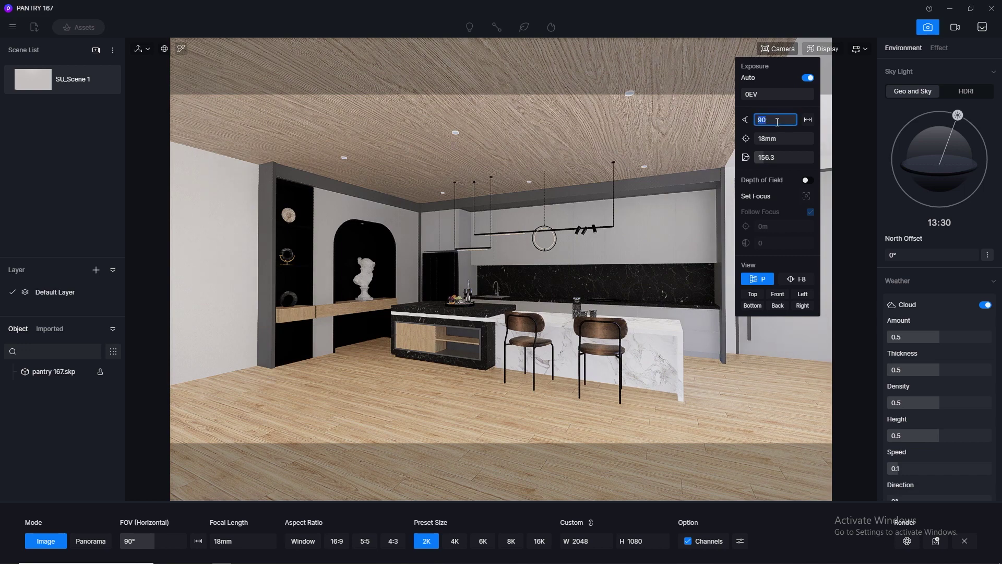
{"action": "key", "text": "Return"}
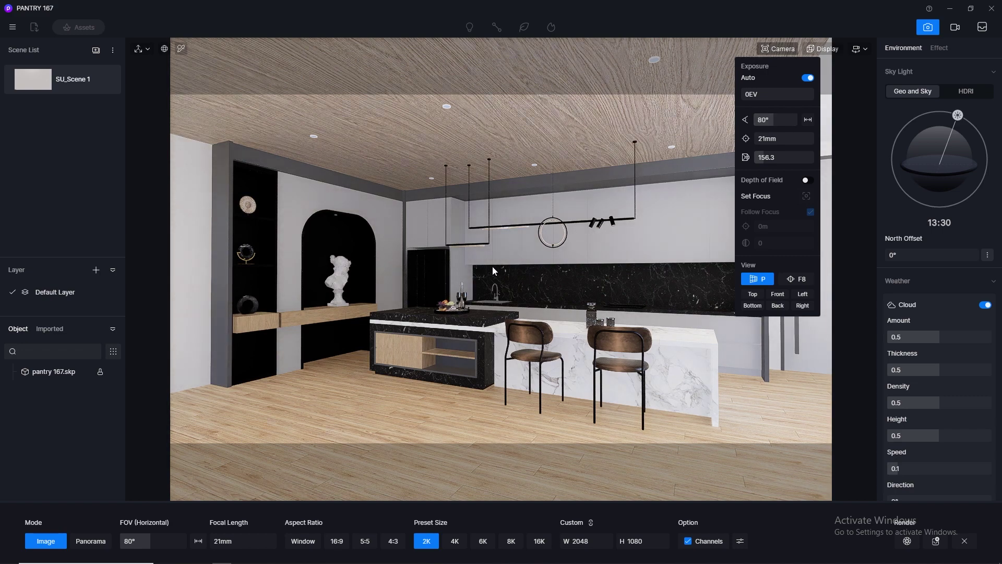
Try camera fields of view of 65°, 75°, 76° and 77° for the kitchen shot.
{"action": "left_click", "coordinate": [765, 121]}
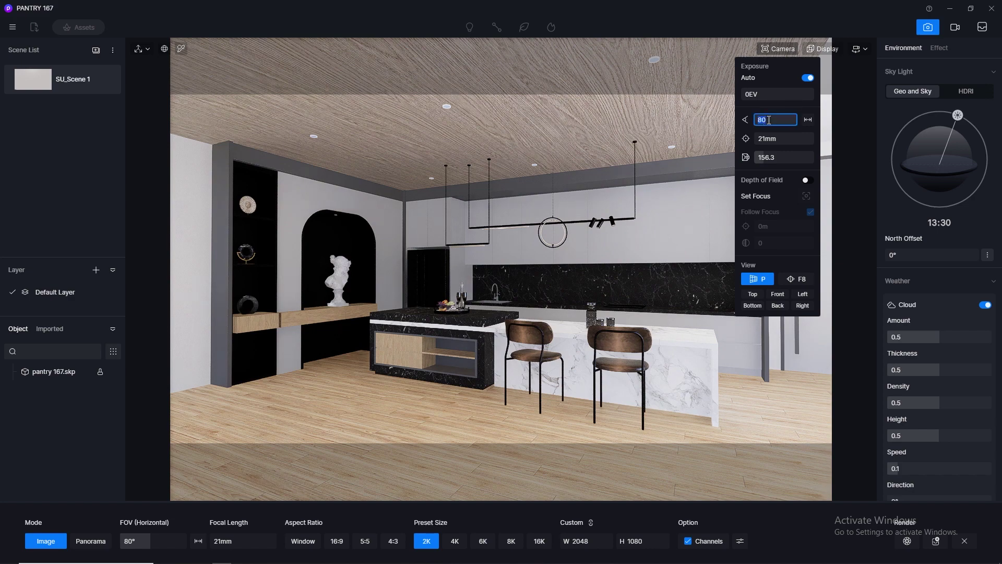
{"action": "key", "text": "Return"}
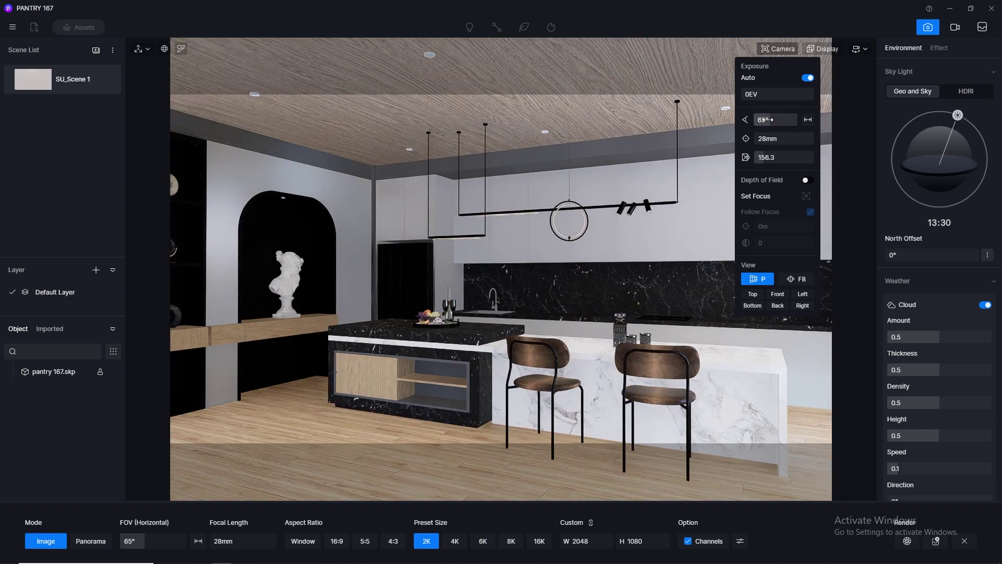
{"action": "left_click", "coordinate": [768, 120]}
{"action": "type", "text": "75"}
{"action": "key", "text": "Return"}
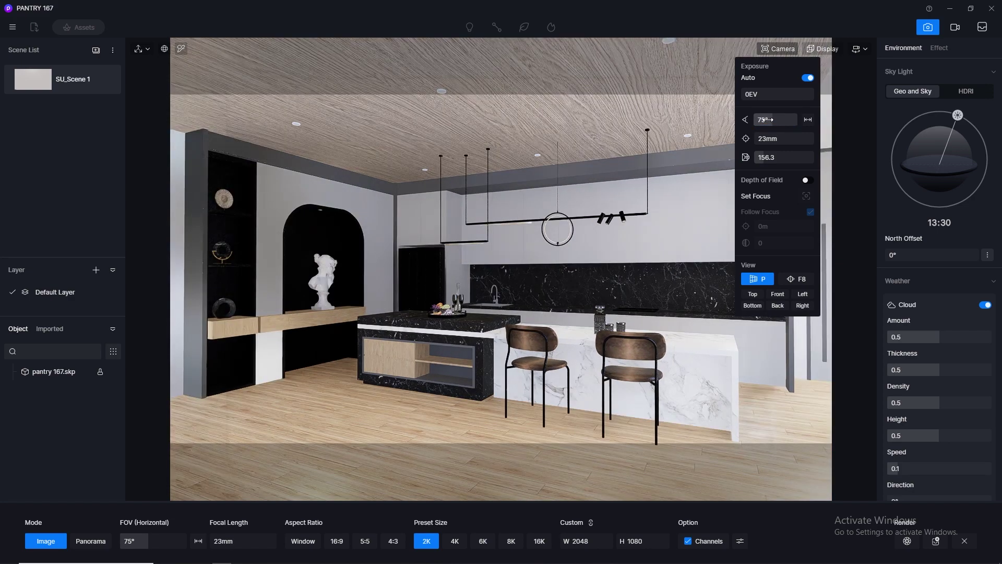
{"action": "left_click", "coordinate": [769, 120]}
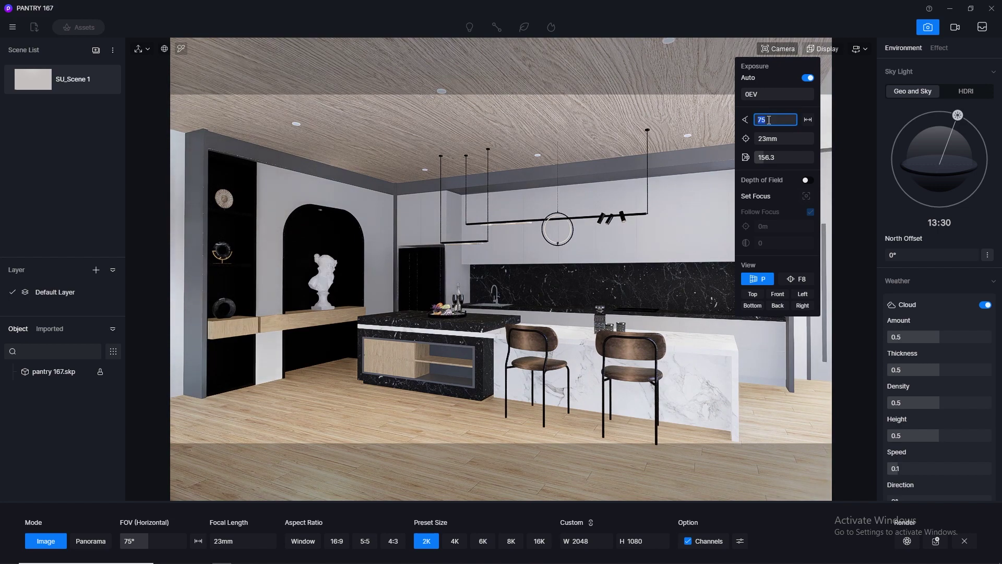
{"action": "type", "text": "76"}
{"action": "key", "text": "Return"}
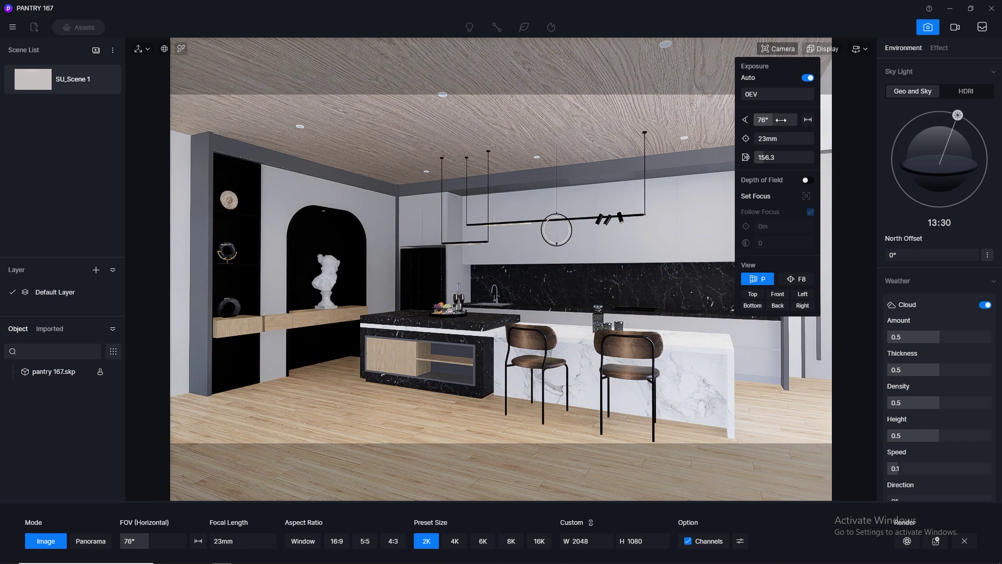
{"action": "left_click", "coordinate": [781, 120]}
{"action": "type", "text": "77"}
{"action": "key", "text": "Return"}
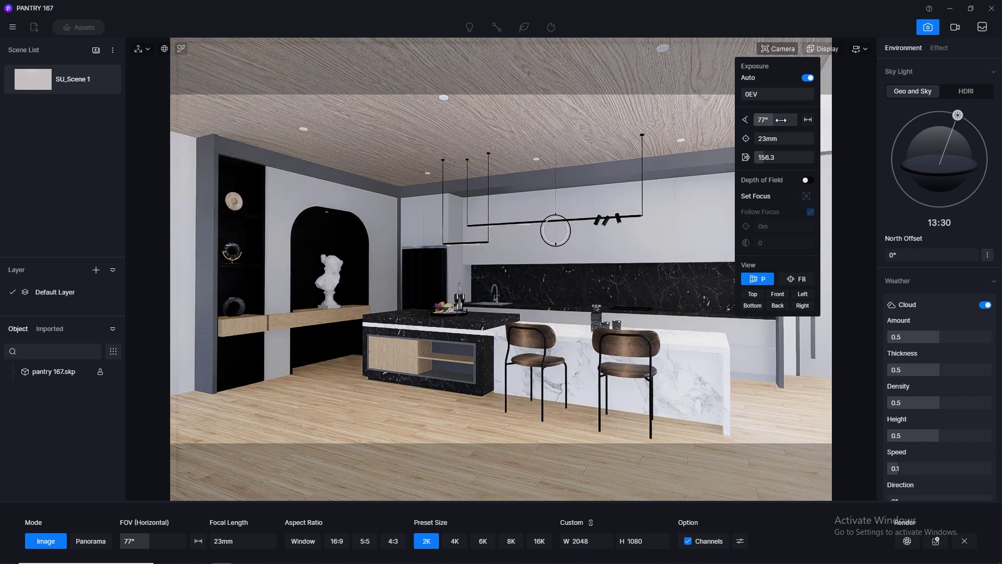
Set the camera's field of view to 80°.
{"action": "left_click", "coordinate": [782, 120]}
{"action": "type", "text": "8"}
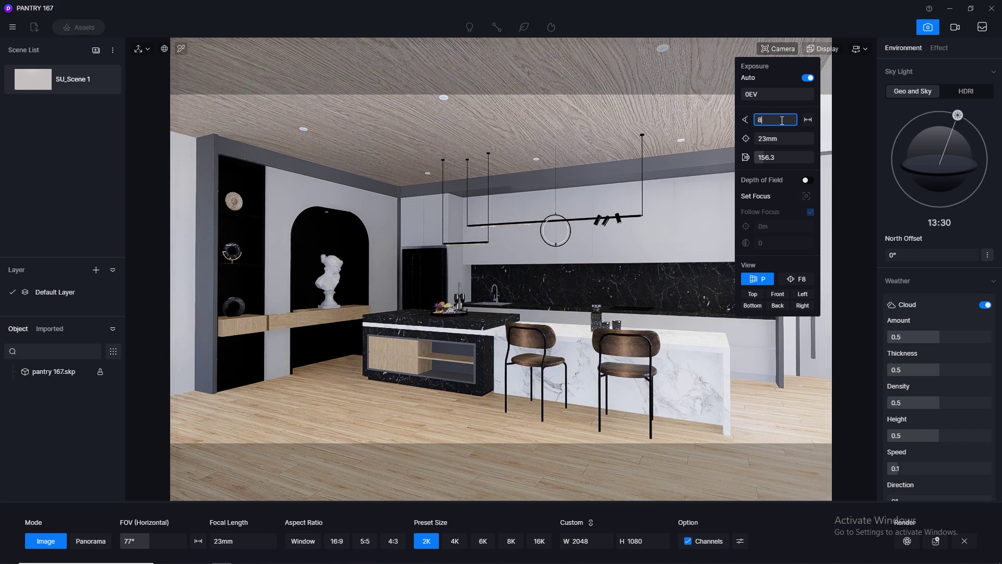
{"action": "type", "text": "0"}
{"action": "key", "text": "Return"}
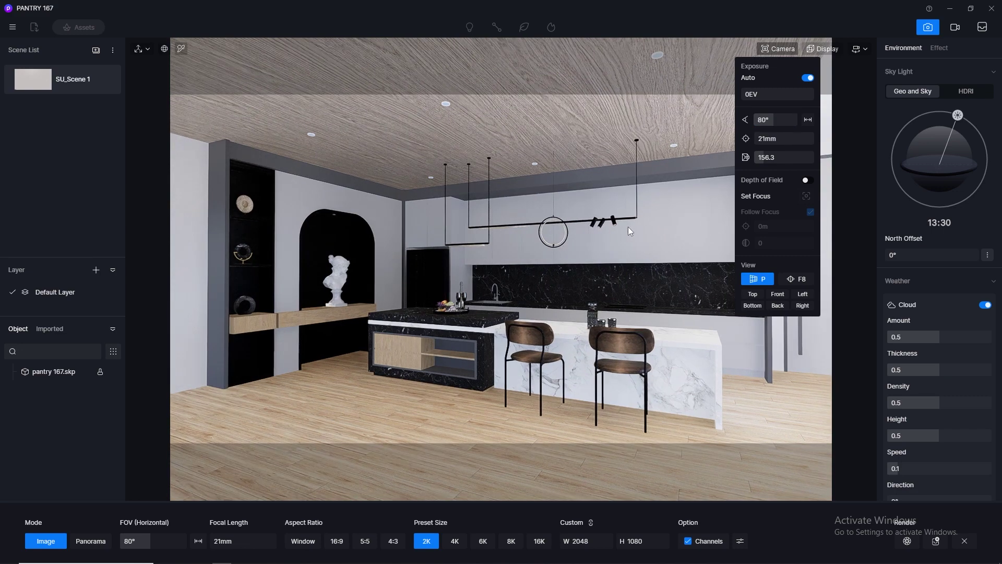
Fine-tune the camera's distance, height and sideways position to frame the kitchen within the 2K image area.
{"action": "scroll", "coordinate": [628, 226], "scroll_direction": "up", "scroll_amount": 4}
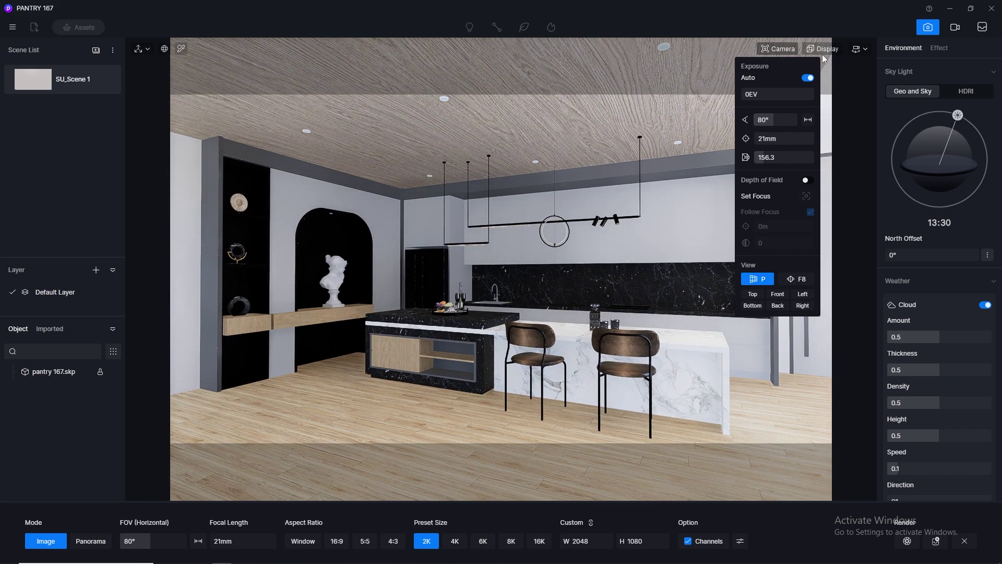
{"action": "key", "text": "e"}
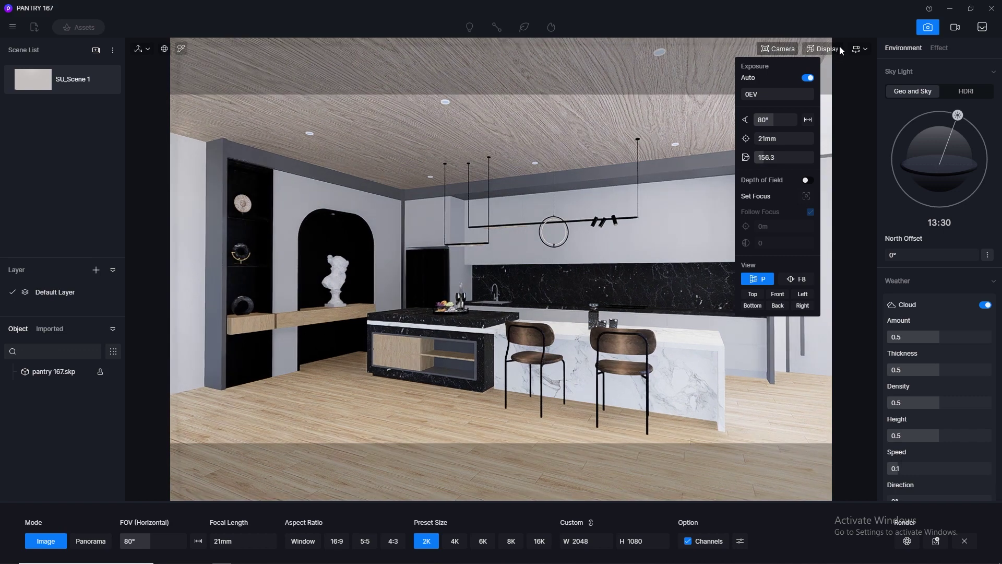
{"action": "key", "text": "s"}
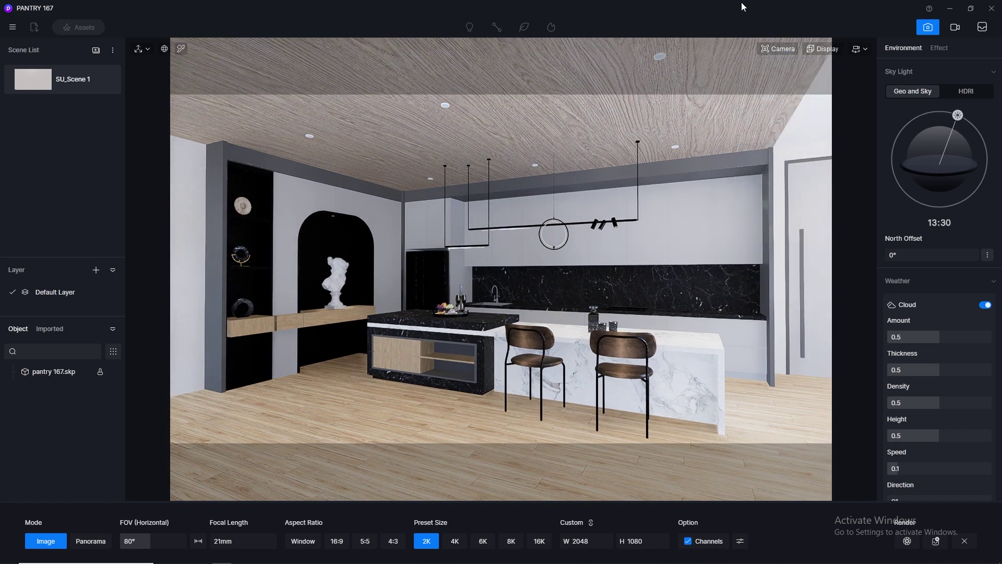
{"action": "key", "text": "a"}
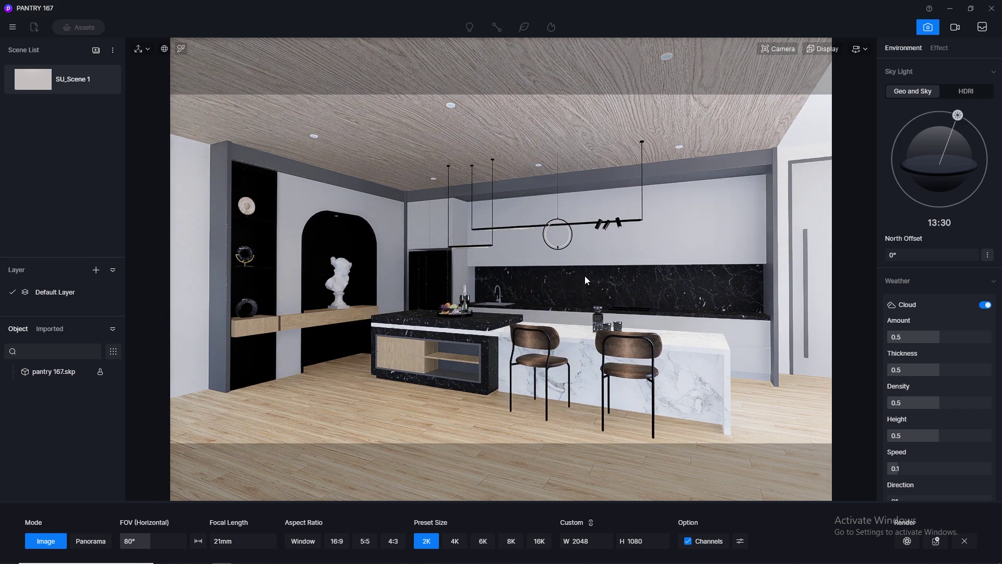
Fine-tune the camera's angle, sideways position and distance so the island, arched niche and kitchen wall fill the 2K image area.
{"action": "right_click_drag", "start_coordinate": [568, 273], "coordinate": [587, 276]}
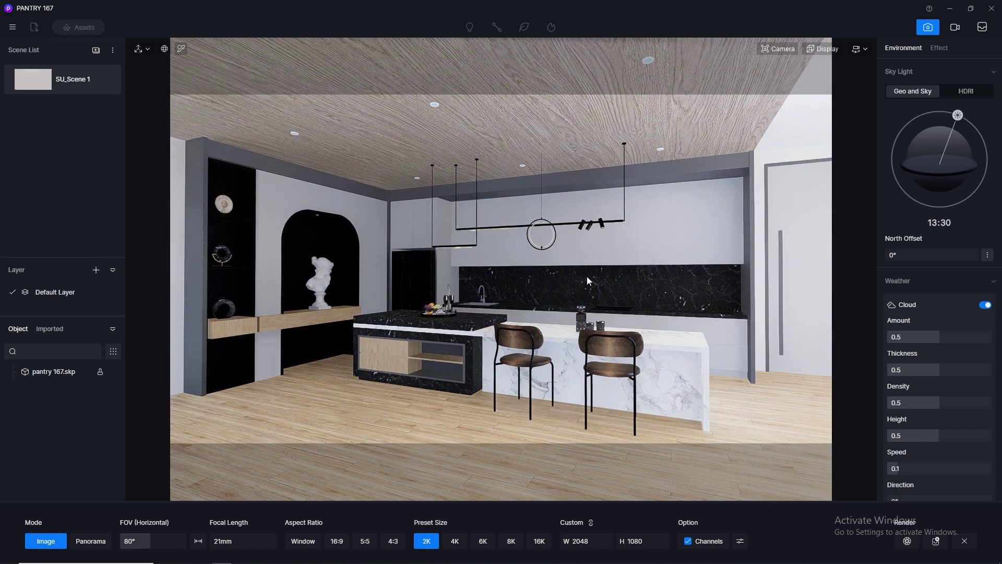
{"action": "key", "text": "a"}
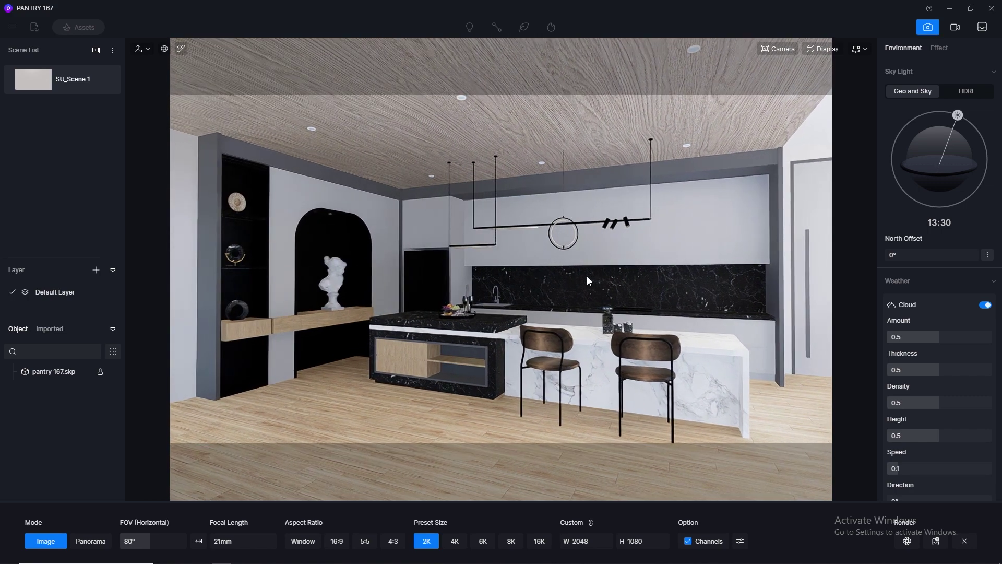
{"action": "key", "text": "s"}
{"action": "key", "text": "s"}
{"action": "key", "text": "s"}
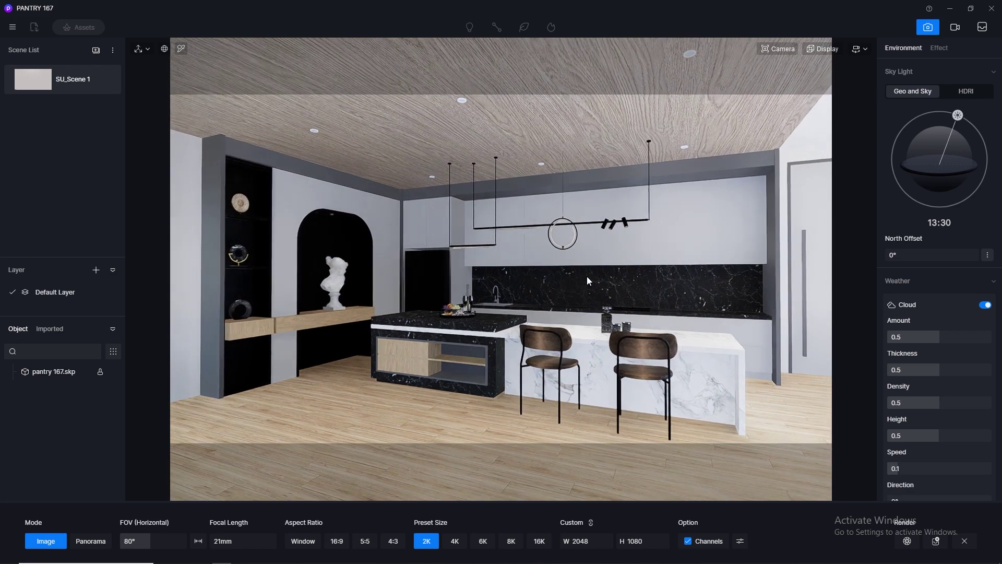
{"action": "key", "text": "s"}
{"action": "key", "text": "s"}
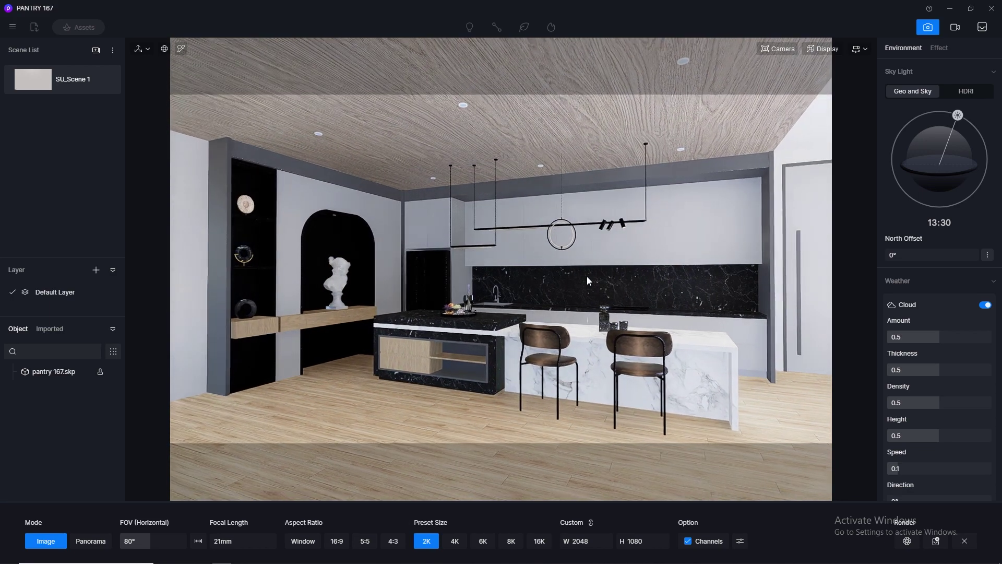
{"action": "key", "text": "w"}
{"action": "key", "text": "w"}
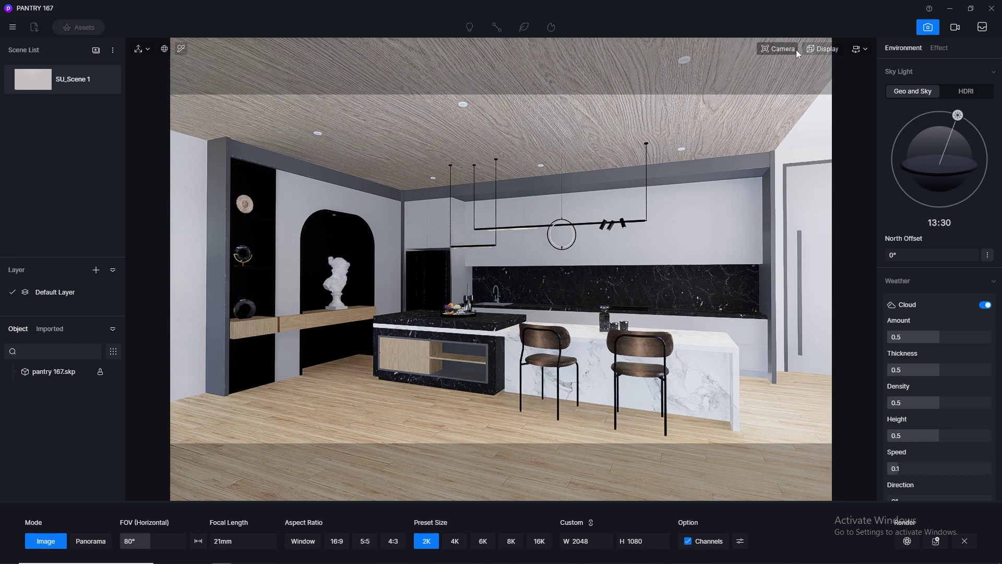
Change the camera's view type from P to F8 and update SU_Scene 1 with the current view.
{"action": "left_click", "coordinate": [795, 49]}
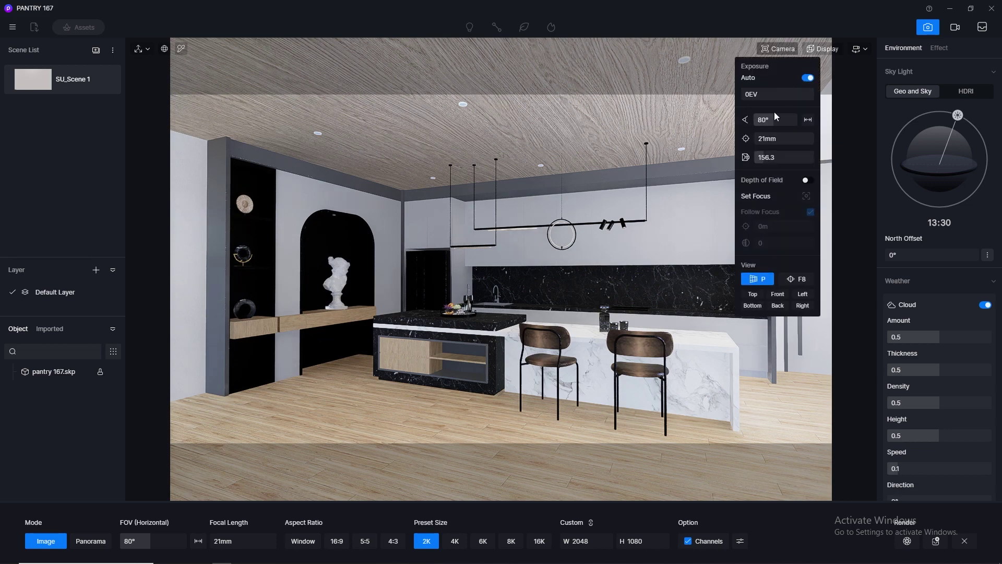
{"action": "left_click", "coordinate": [807, 278]}
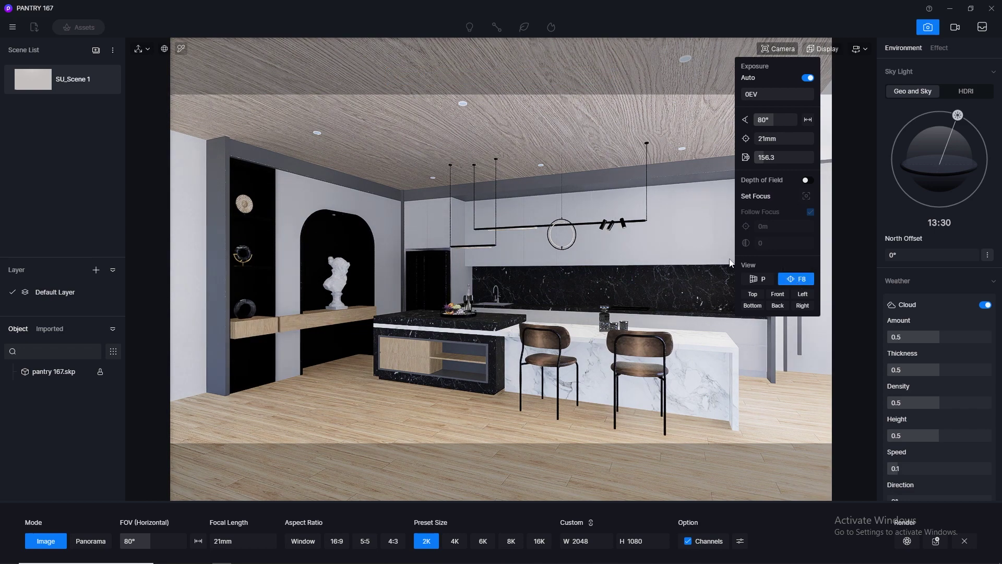
{"action": "left_click", "coordinate": [106, 80]}
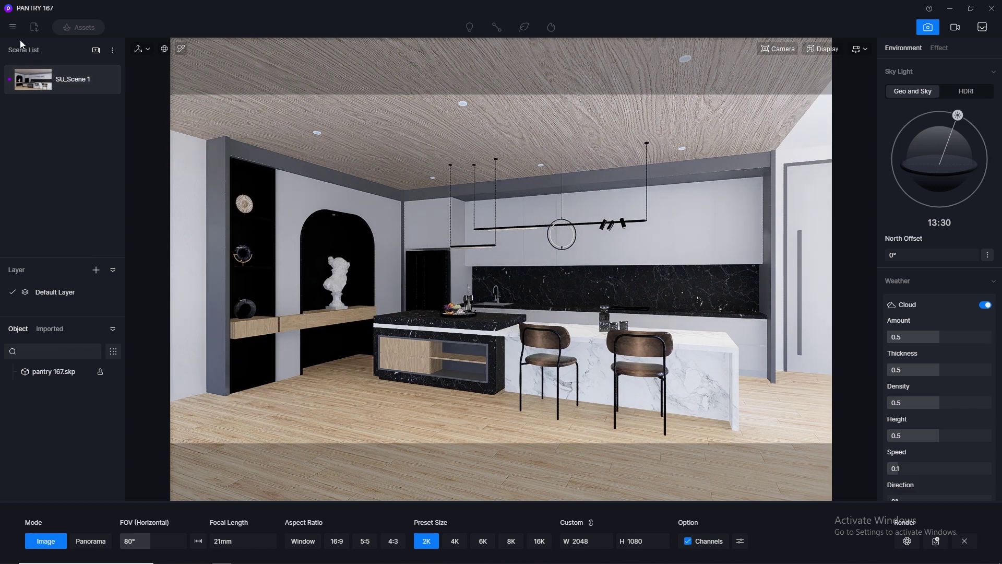
Save the project and exit image render mode with its Channels option turned off.
{"action": "left_click", "coordinate": [13, 27]}
{"action": "mouse_move", "coordinate": [52, 50]}
{"action": "left_click", "coordinate": [166, 113]}
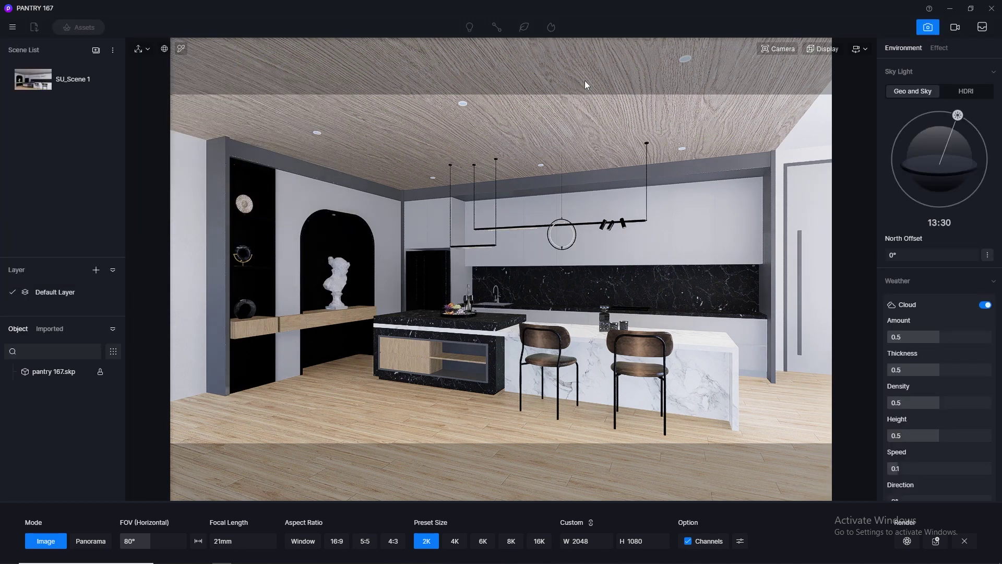
{"action": "left_click", "coordinate": [688, 540]}
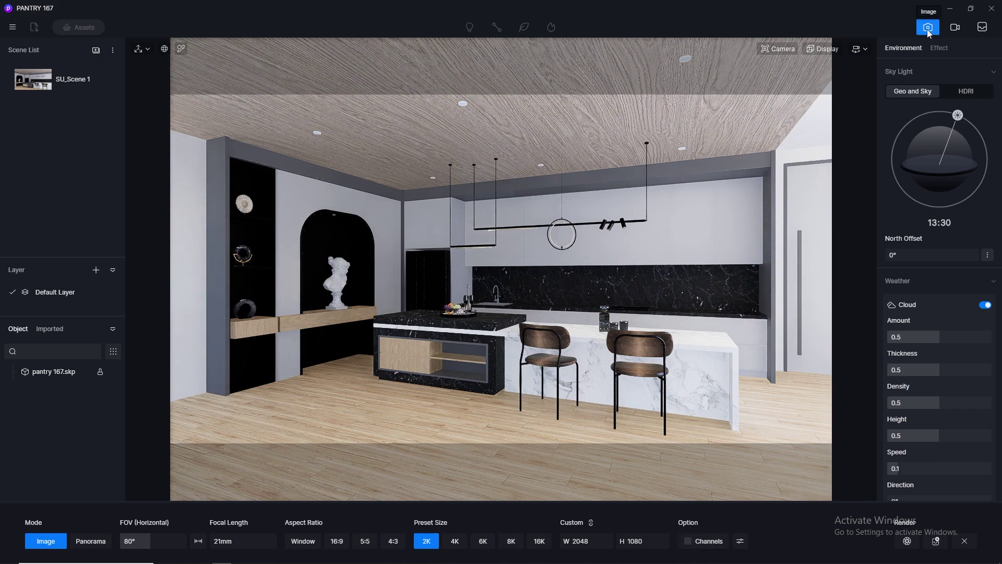
{"action": "left_click", "coordinate": [927, 29]}
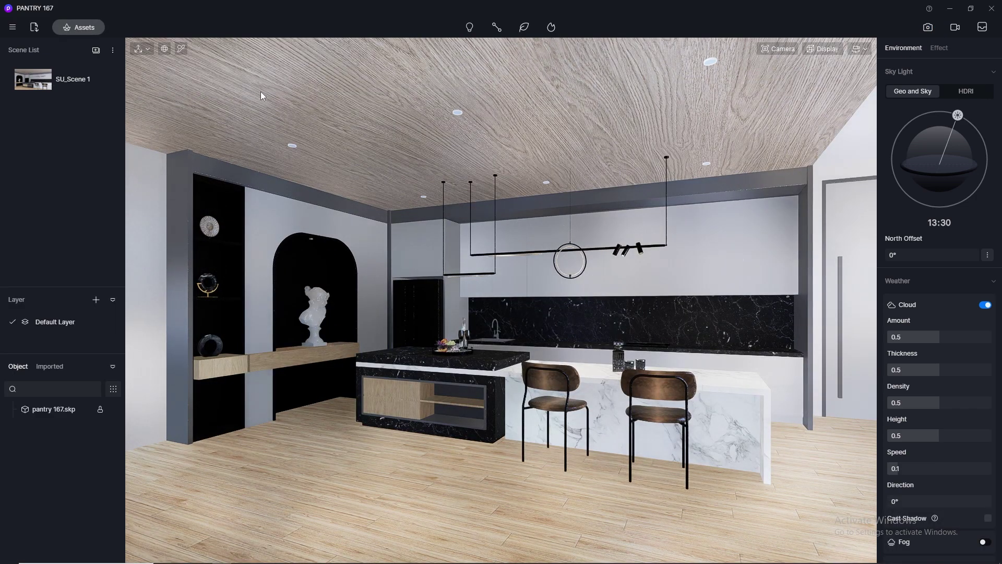
Copy the PARQ floor material's base color map into its normal map, set Specular to 0.5 and open Roughness for editing.
{"action": "left_click", "coordinate": [181, 49]}
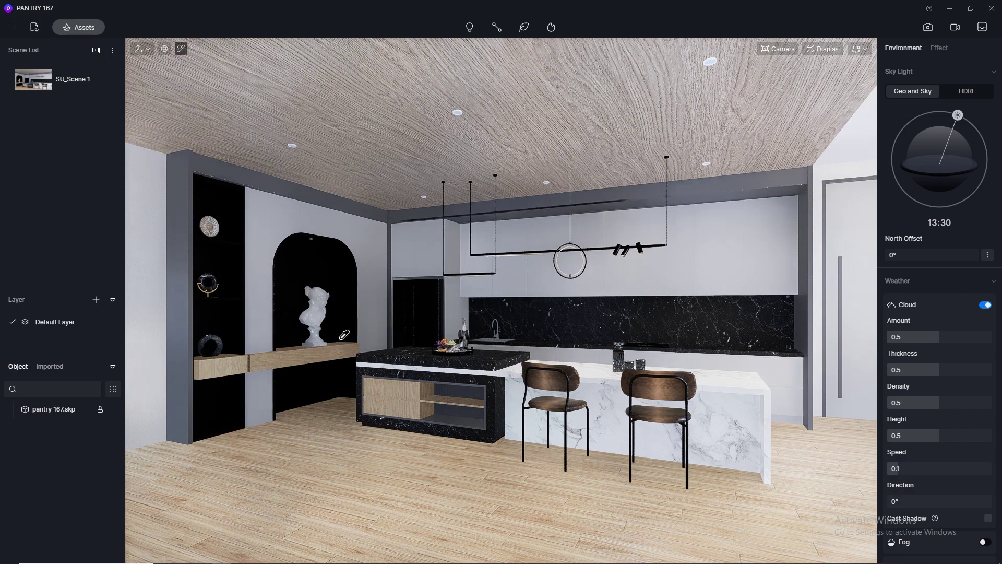
{"action": "left_click", "coordinate": [372, 497]}
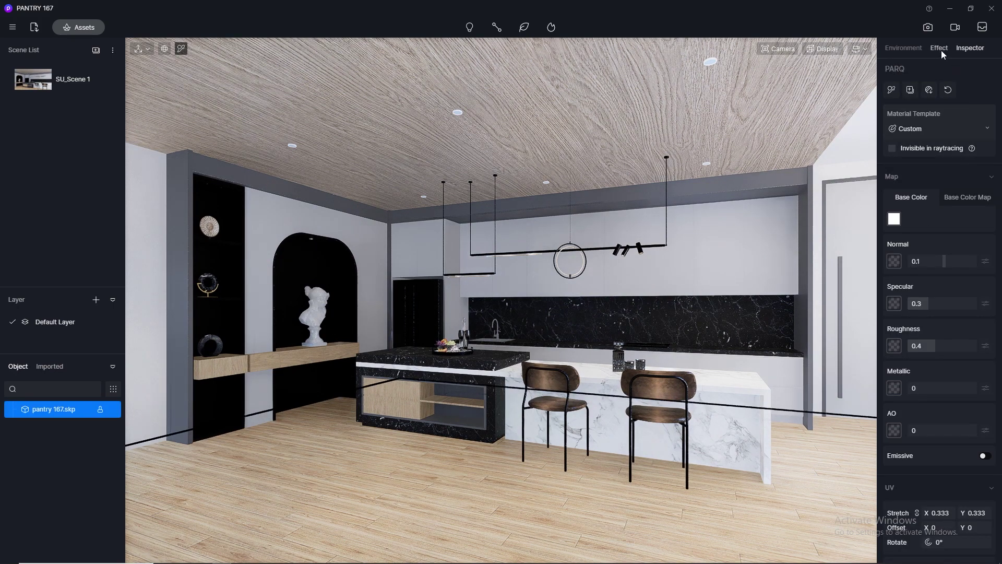
{"action": "left_click", "coordinate": [965, 198]}
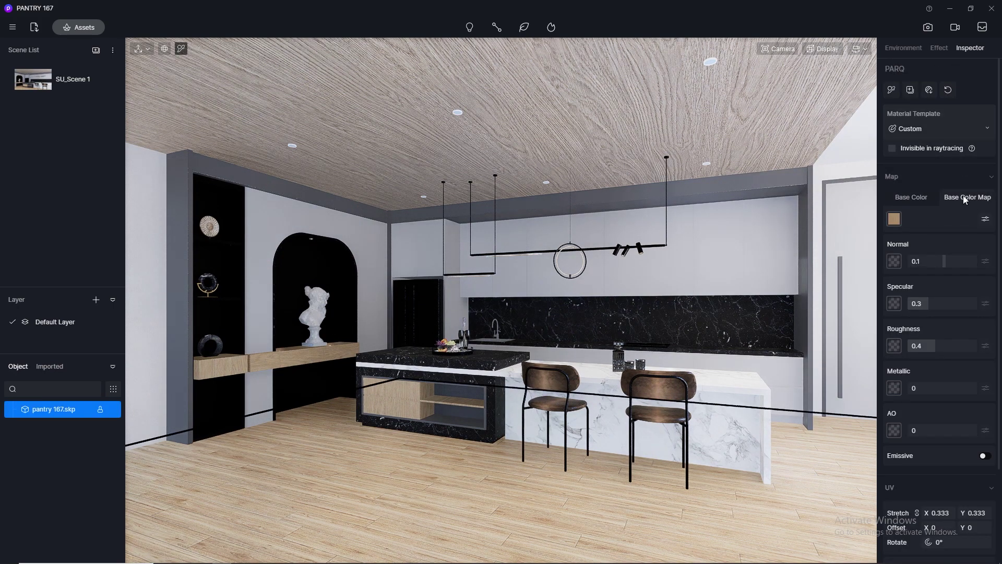
{"action": "left_click", "coordinate": [894, 221]}
{"action": "left_click", "coordinate": [908, 294]}
{"action": "left_click", "coordinate": [896, 261]}
{"action": "left_click", "coordinate": [915, 347]}
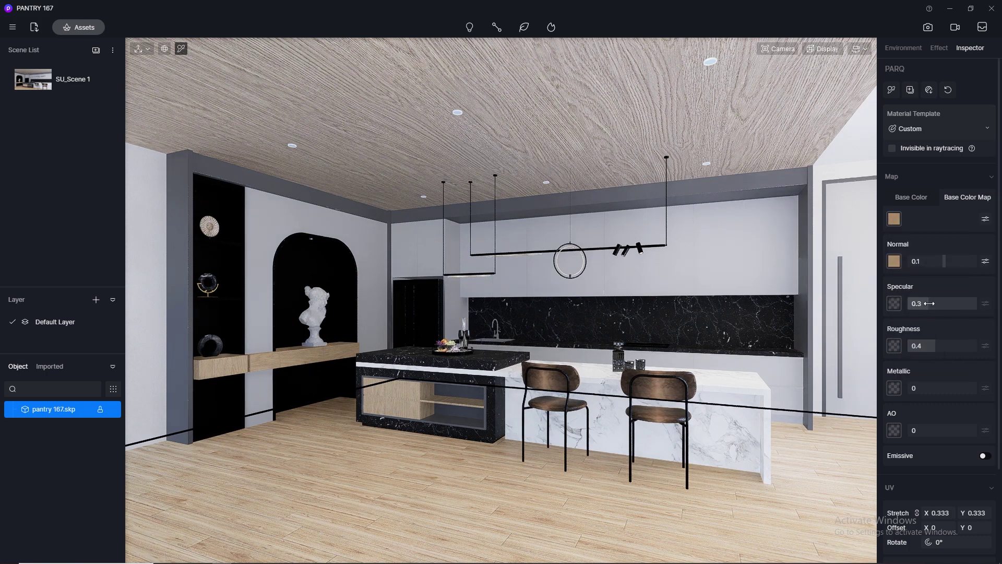
{"action": "left_click", "coordinate": [937, 346]}
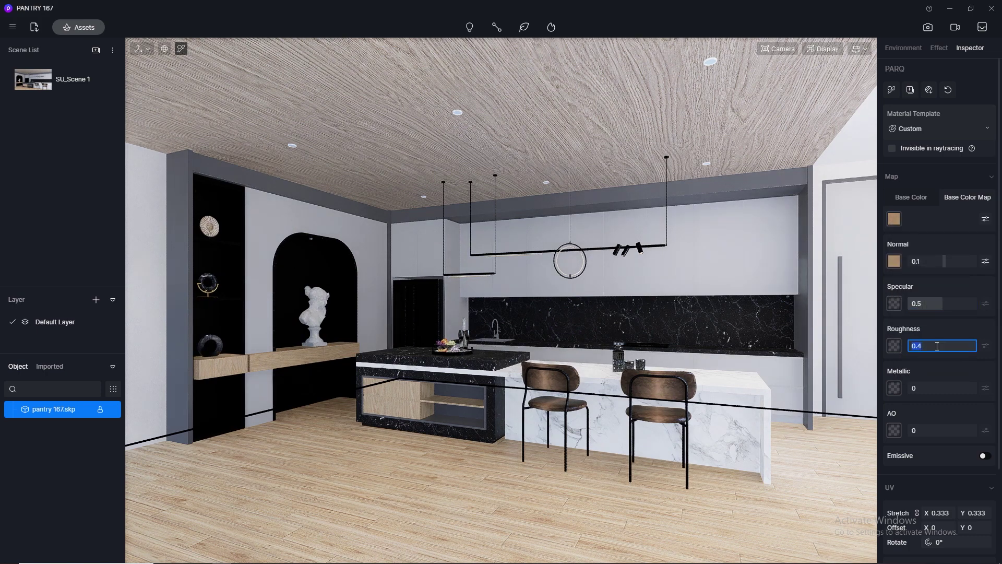
Set the white marble slab material of the island counter to Normal 0, Specular 0.5 and Roughness 0.1.
{"action": "left_click", "coordinate": [694, 408]}
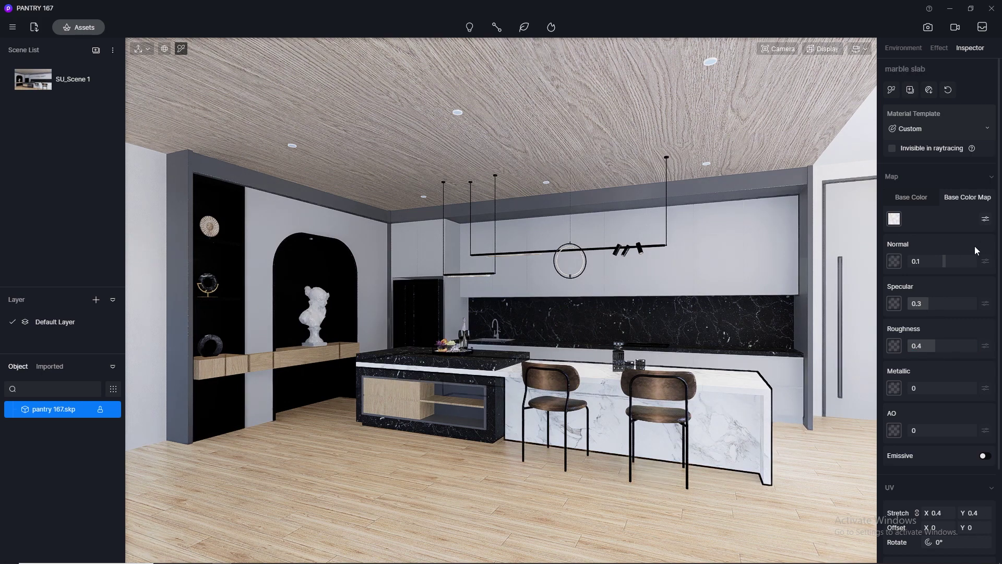
{"action": "left_click", "coordinate": [952, 261]}
{"action": "type", "text": "0"}
{"action": "key", "text": "Return"}
{"action": "left_click", "coordinate": [943, 302]}
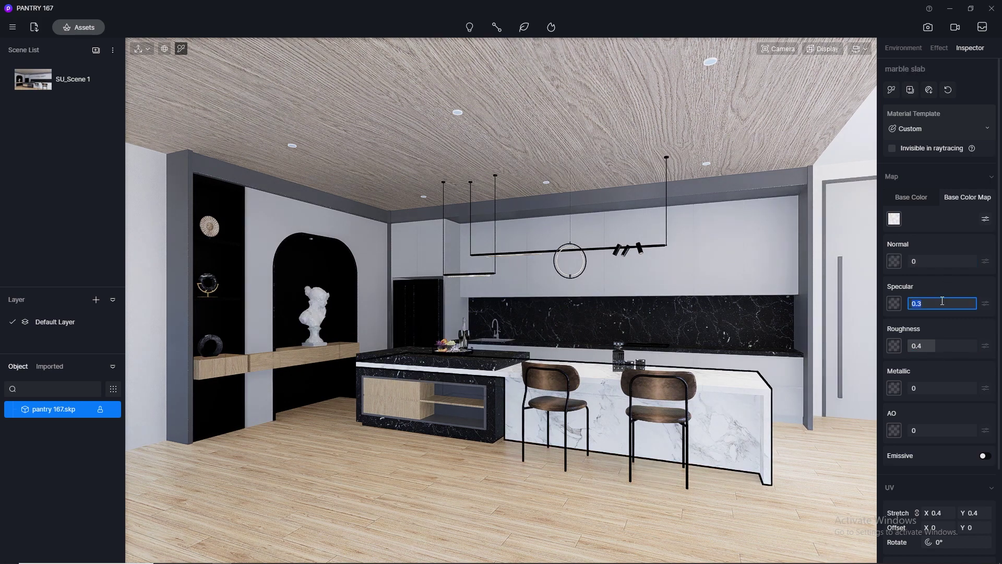
{"action": "type", "text": "0.5"}
{"action": "key", "text": "Return"}
{"action": "left_click", "coordinate": [940, 346]}
{"action": "type", "text": "0.1"}
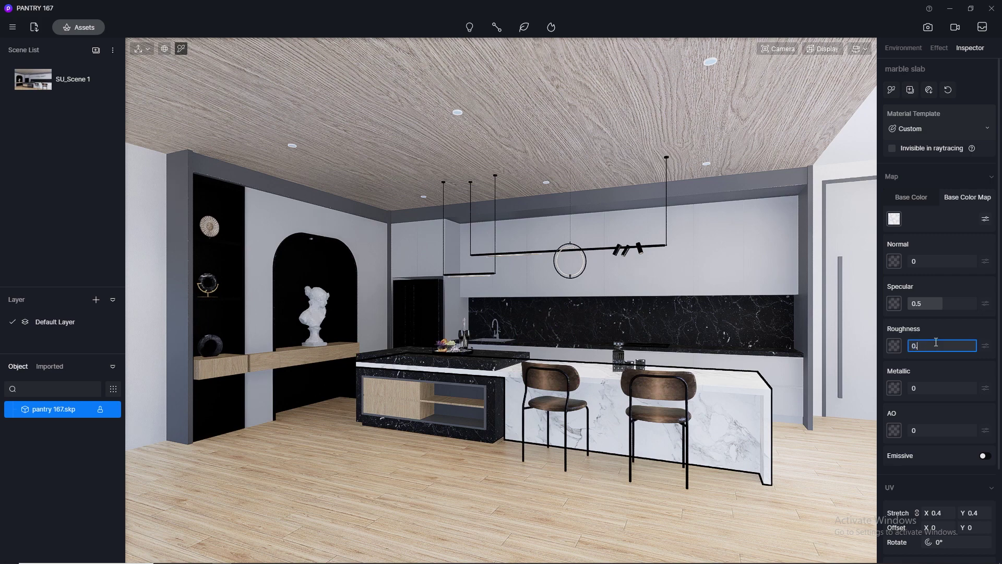
{"action": "key", "text": "Return"}
Set the black MARBLE 1 material on the backsplash and island to Normal 0, Specular 0.5 and Roughness 0.1.
{"action": "left_click", "coordinate": [772, 326]}
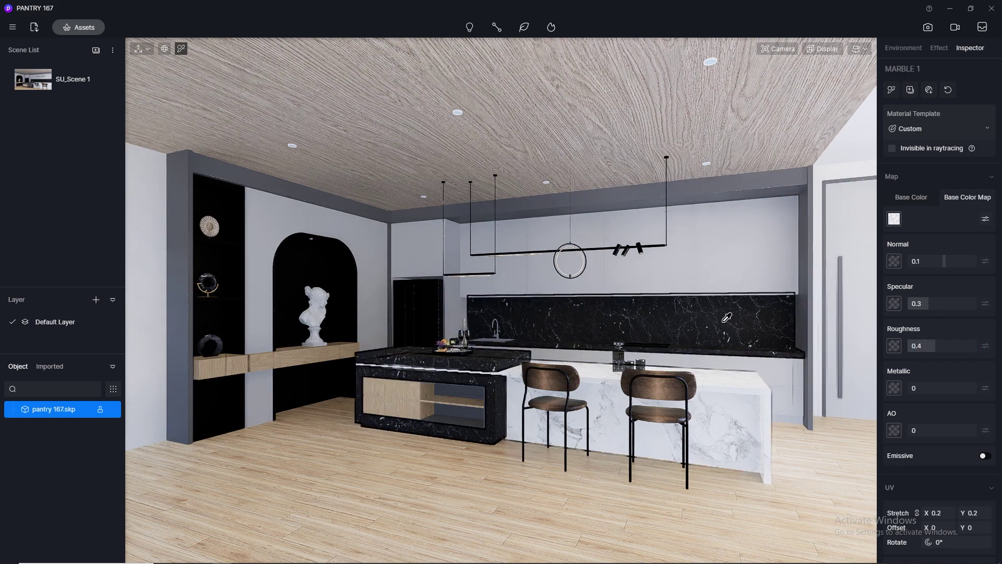
{"action": "left_click", "coordinate": [936, 257]}
{"action": "type", "text": "0"}
{"action": "key", "text": "Return"}
{"action": "left_click", "coordinate": [935, 304]}
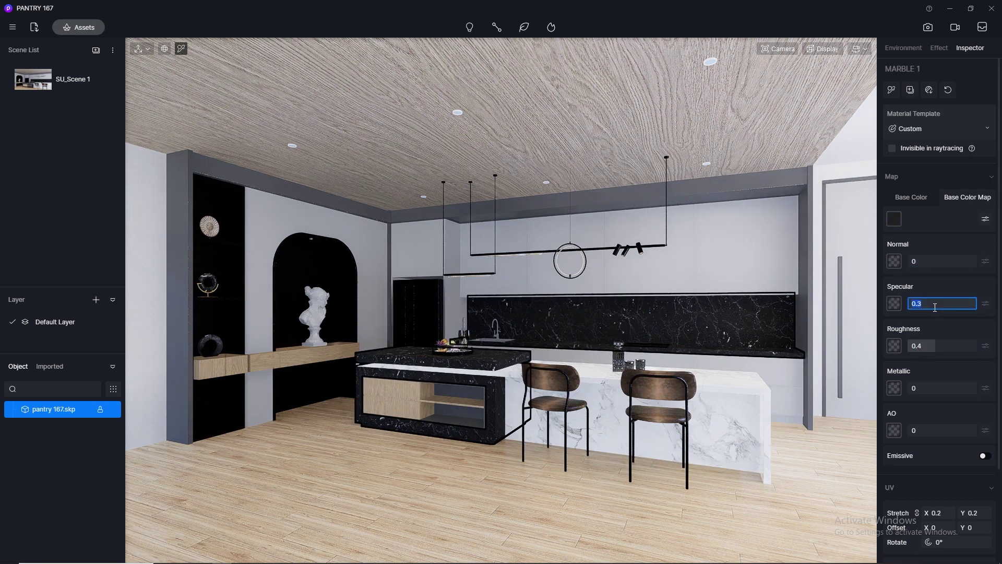
{"action": "type", "text": "0.5"}
{"action": "key", "text": "Return"}
{"action": "left_click", "coordinate": [932, 349]}
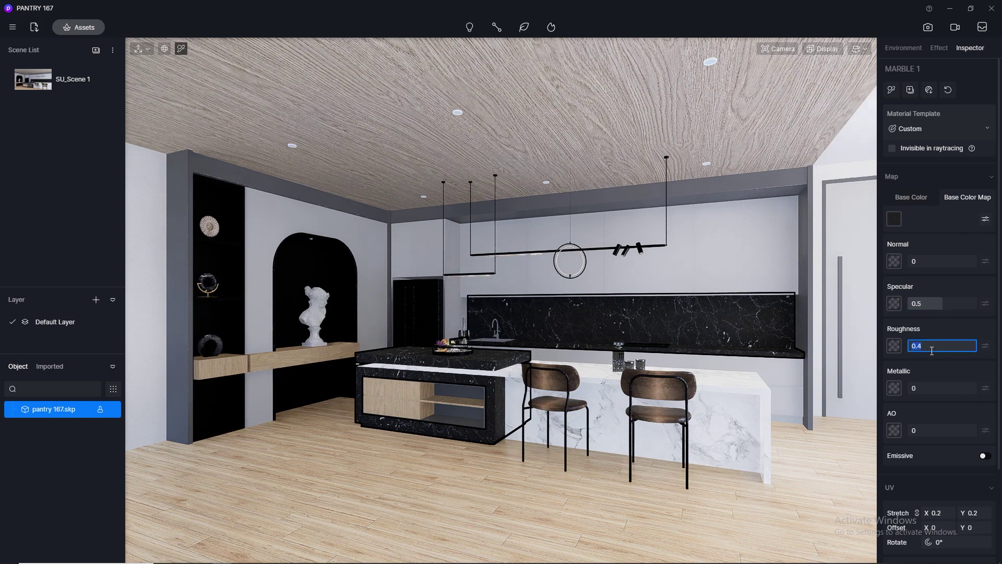
{"action": "type", "text": "0.1"}
{"action": "key", "text": "Return"}
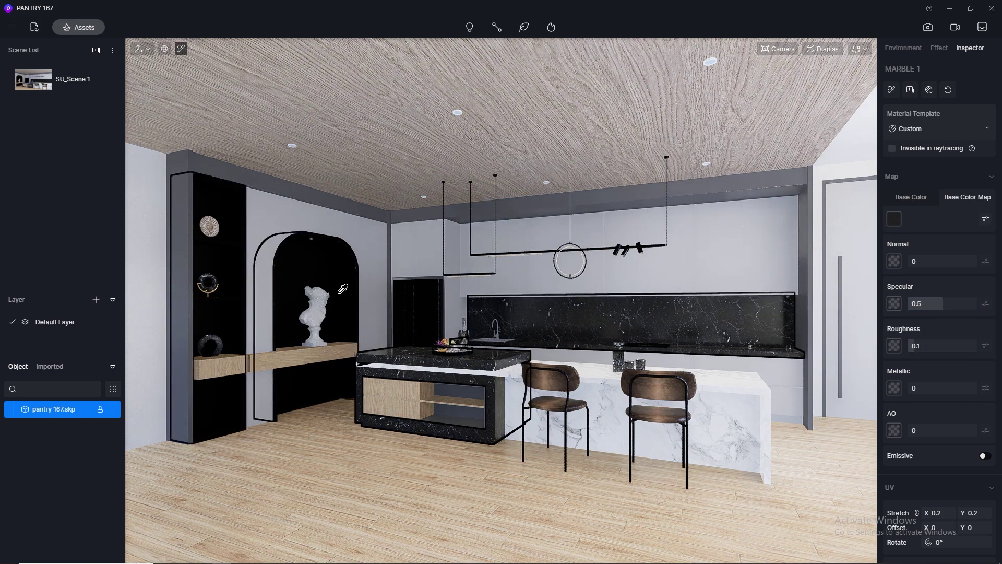
Set the black glass material inside the arched niche to Specular 0.5 and Roughness 0.1.
{"action": "left_click", "coordinate": [312, 268]}
{"action": "left_click", "coordinate": [925, 304]}
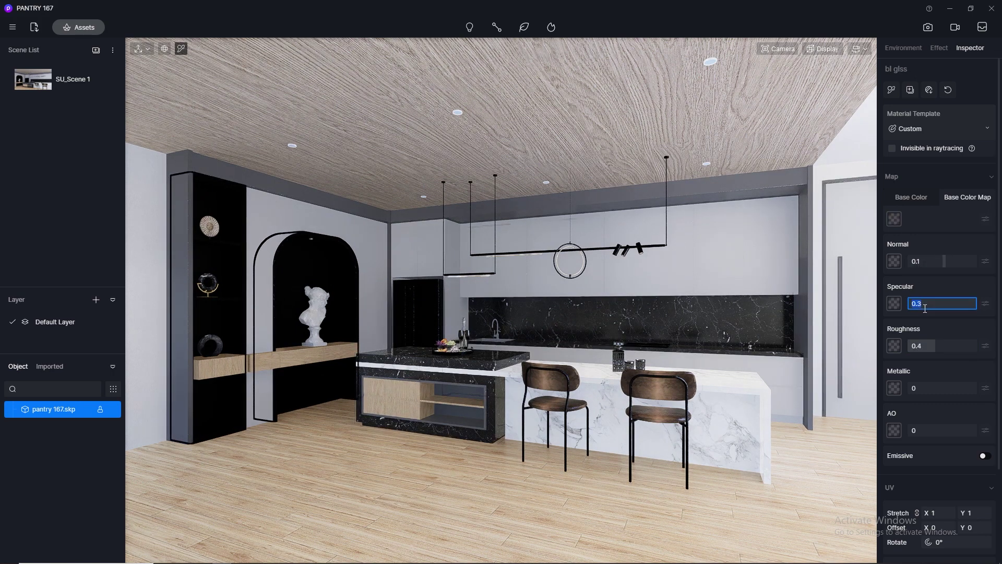
{"action": "type", "text": "0.5"}
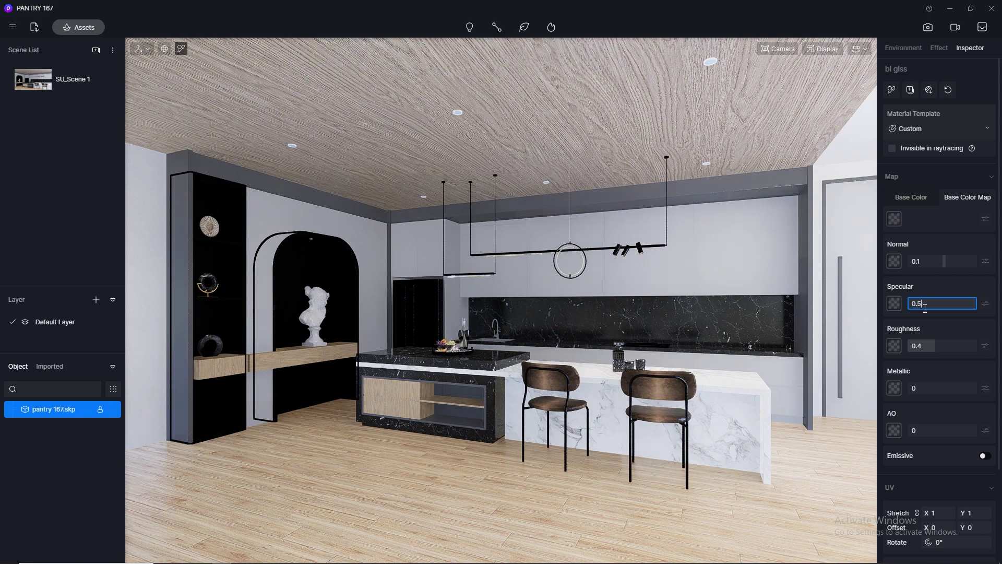
{"action": "key", "text": "Return"}
{"action": "left_click", "coordinate": [924, 346]}
{"action": "type", "text": "0.1"}
{"action": "key", "text": "Return"}
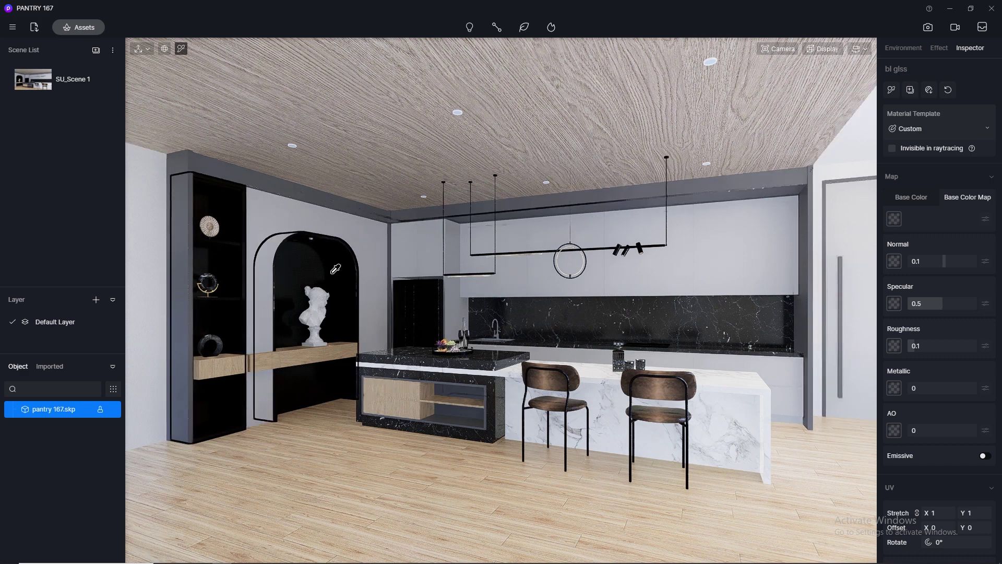
Copy the wood shelf veneer's base color map into its normal map, and set Specular to 0.5 and Roughness to 0.3.
{"action": "left_click", "coordinate": [272, 357]}
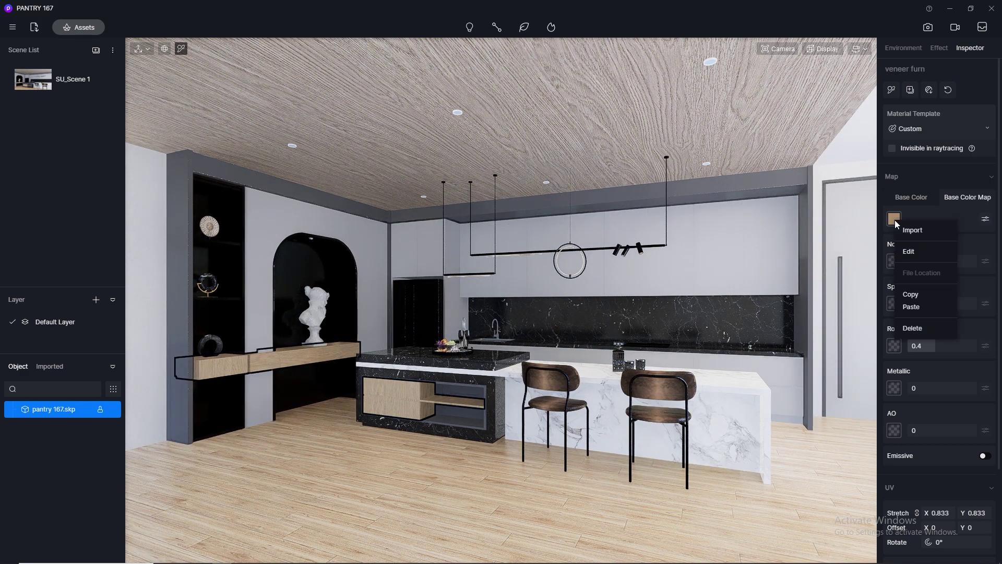
{"action": "right_click", "coordinate": [893, 261]}
{"action": "left_click", "coordinate": [908, 346]}
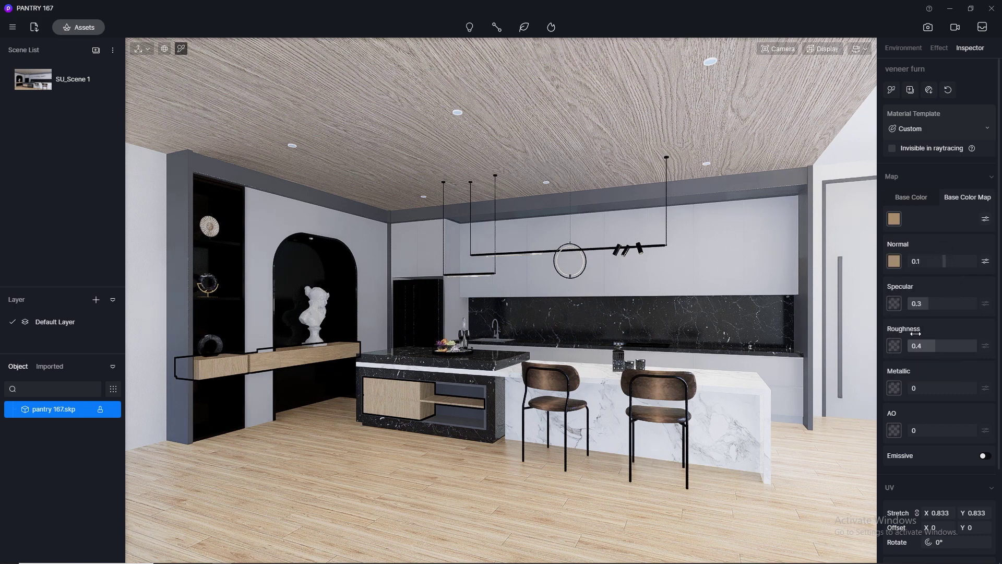
{"action": "left_click", "coordinate": [934, 304]}
{"action": "type", "text": "0.5"}
{"action": "key", "text": "Return"}
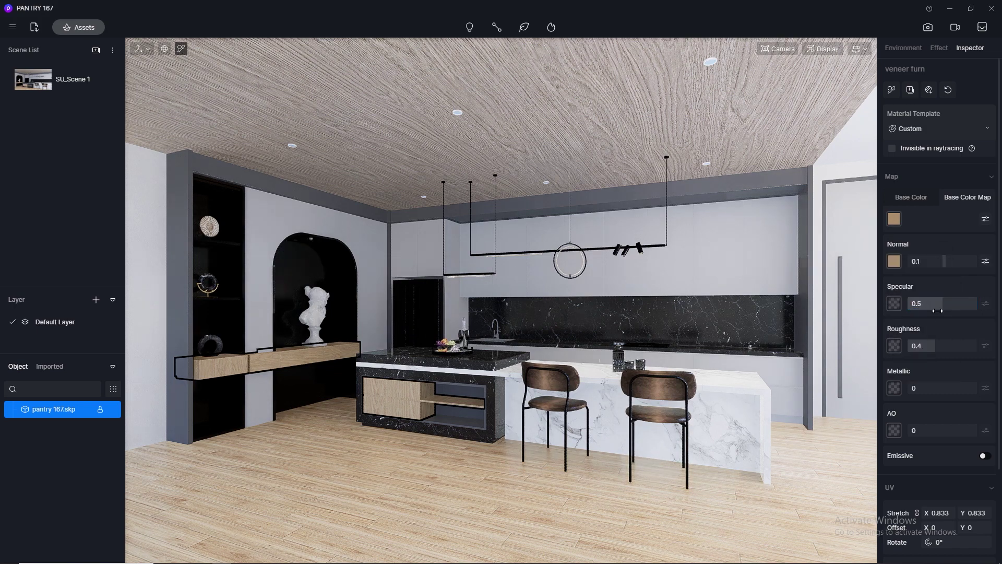
{"action": "left_click", "coordinate": [938, 345]}
{"action": "type", "text": "0.3"}
{"action": "key", "text": "Return"}
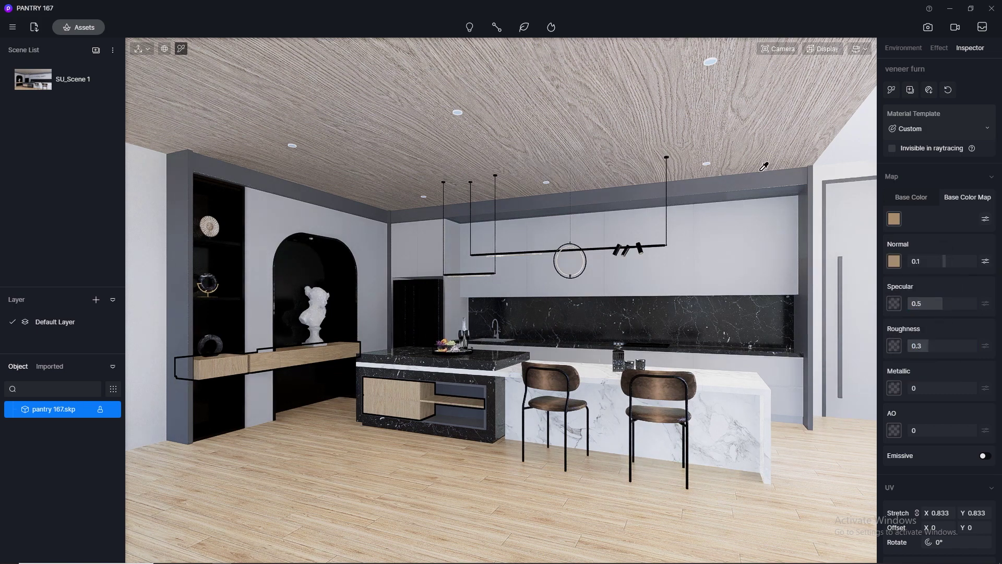
Set the dark grey bl dc material framing the cabinets to Specular 0.5 and Roughness 0.3.
{"action": "left_click", "coordinate": [755, 182]}
{"action": "left_click", "coordinate": [929, 303]}
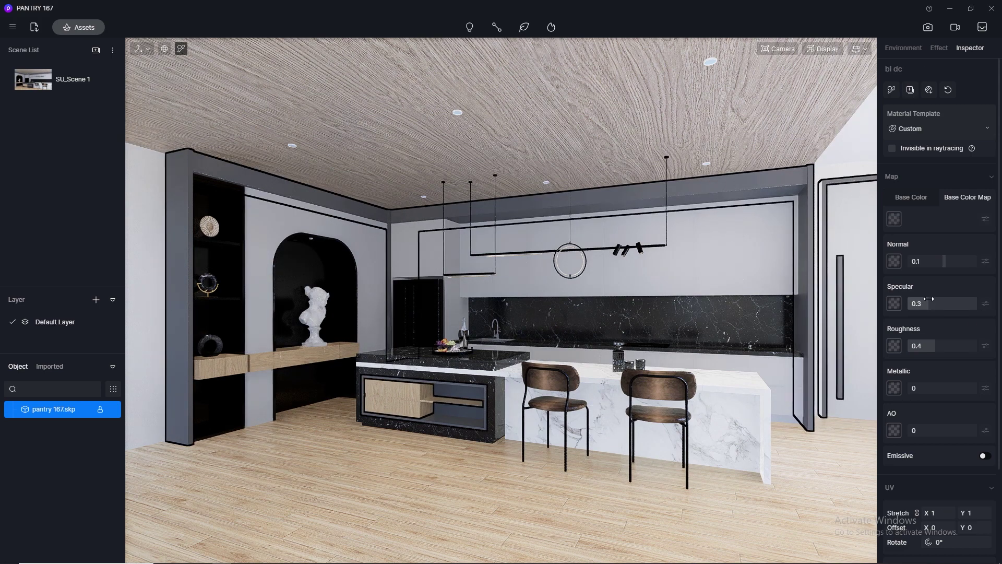
{"action": "type", "text": "0"}
{"action": "key", "text": "Return"}
{"action": "left_click", "coordinate": [928, 346]}
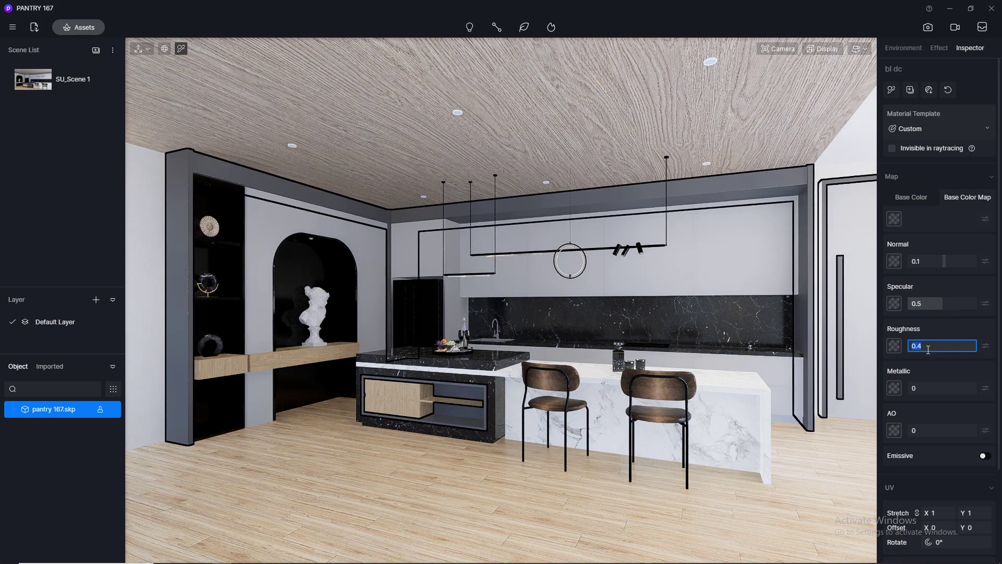
{"action": "type", "text": "0.3"}
{"action": "key", "text": "Return"}
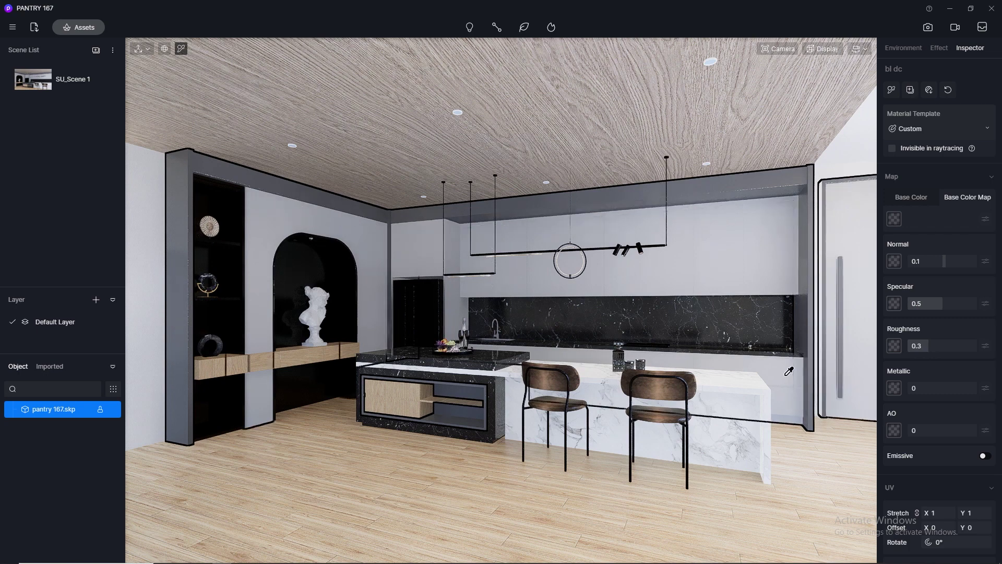
Set the light grey duco gr material on the kitchen cabinets to Specular 0.5 and Roughness 0.3.
{"action": "left_click", "coordinate": [789, 376]}
{"action": "left_click", "coordinate": [928, 304]}
{"action": "type", "text": "0.5"}
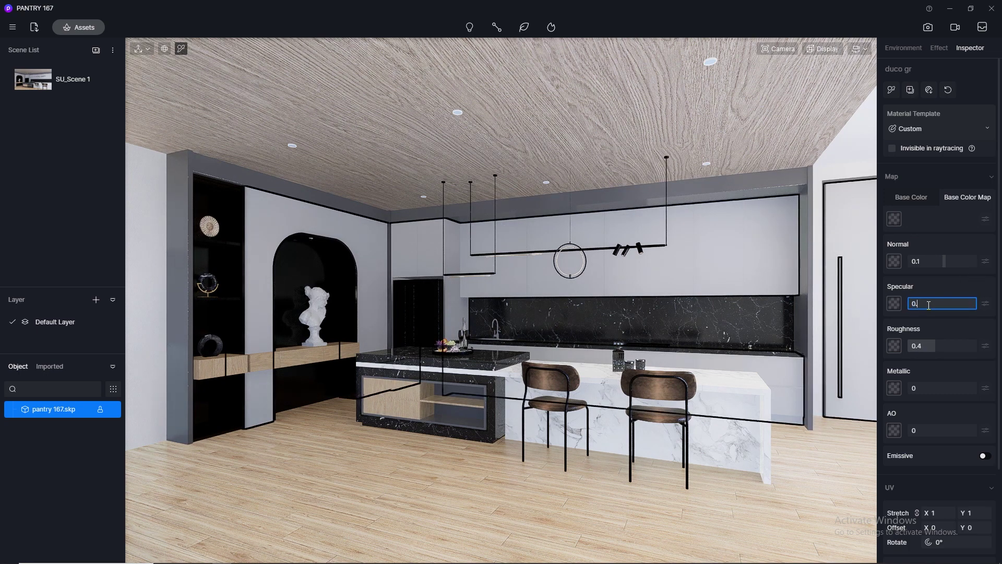
{"action": "key", "text": "Return"}
{"action": "left_click", "coordinate": [936, 345]}
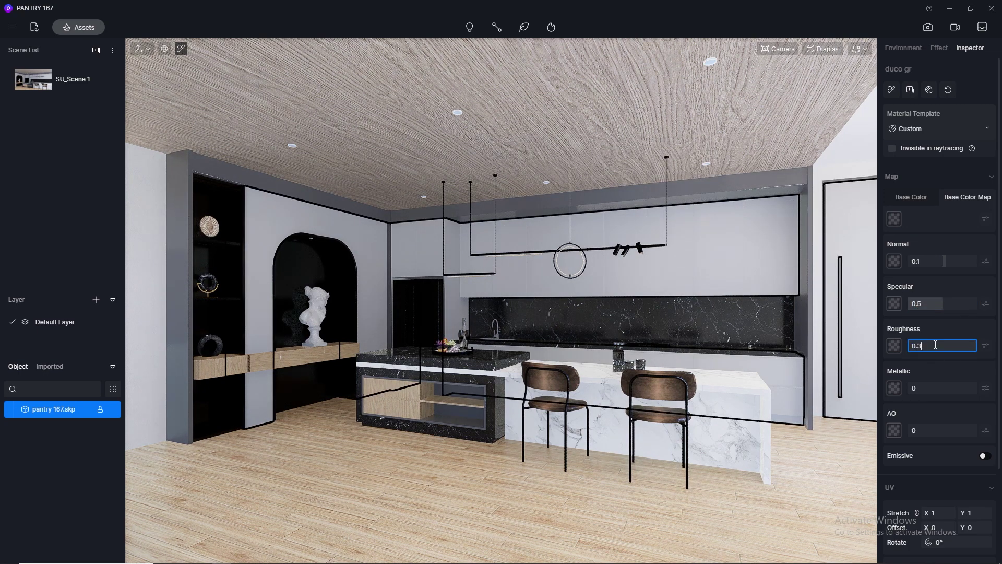
{"action": "key", "text": "Return"}
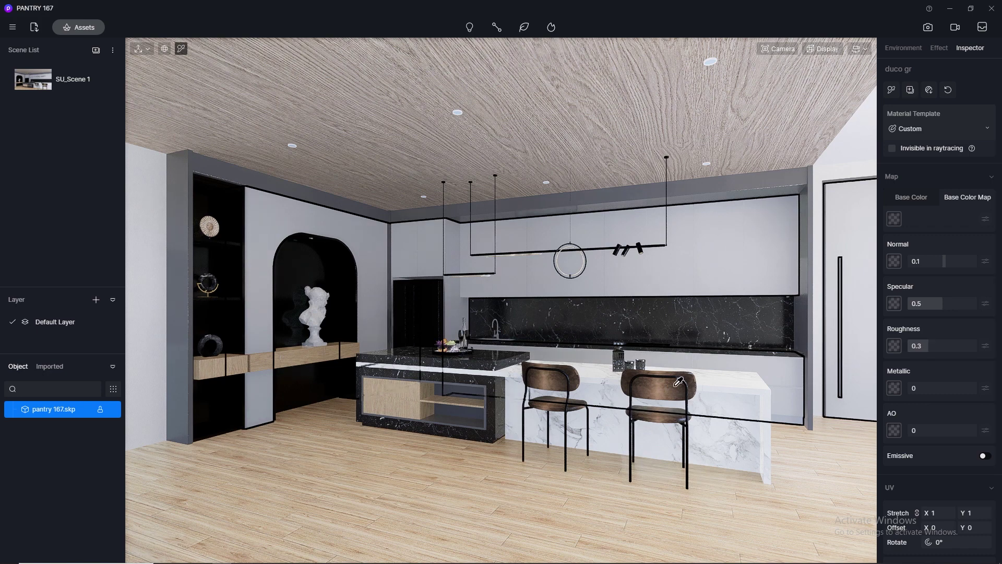
Find Polishing Leather among the online leather materials and apply it to the bar chairs' seats and backrests.
{"action": "left_click", "coordinate": [68, 27]}
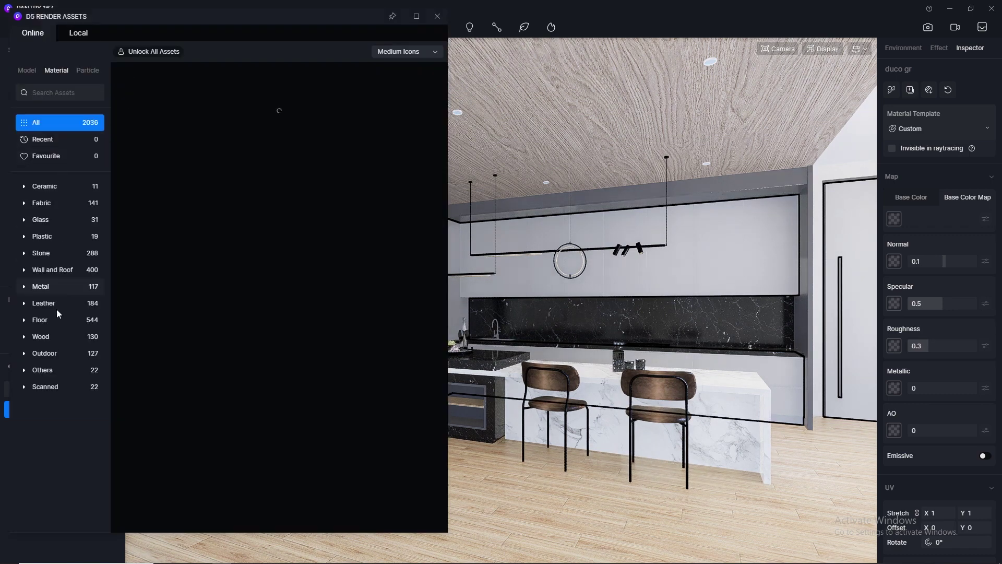
{"action": "left_click", "coordinate": [58, 305]}
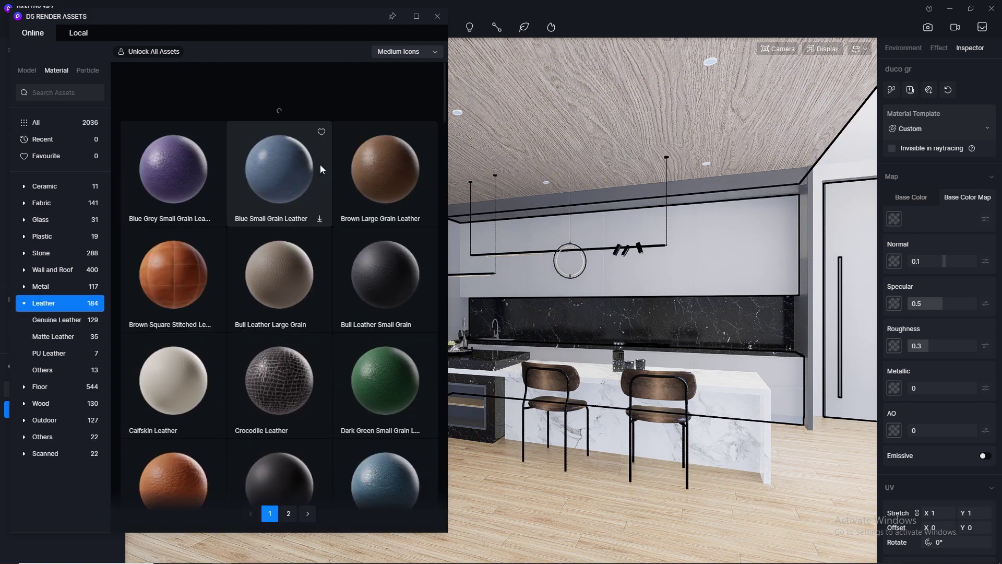
{"action": "scroll", "coordinate": [288, 209], "scroll_direction": "down", "scroll_amount": 2}
{"action": "scroll", "coordinate": [289, 208], "scroll_direction": "down", "scroll_amount": 2}
{"action": "scroll", "coordinate": [371, 198], "scroll_direction": "up", "scroll_amount": 4}
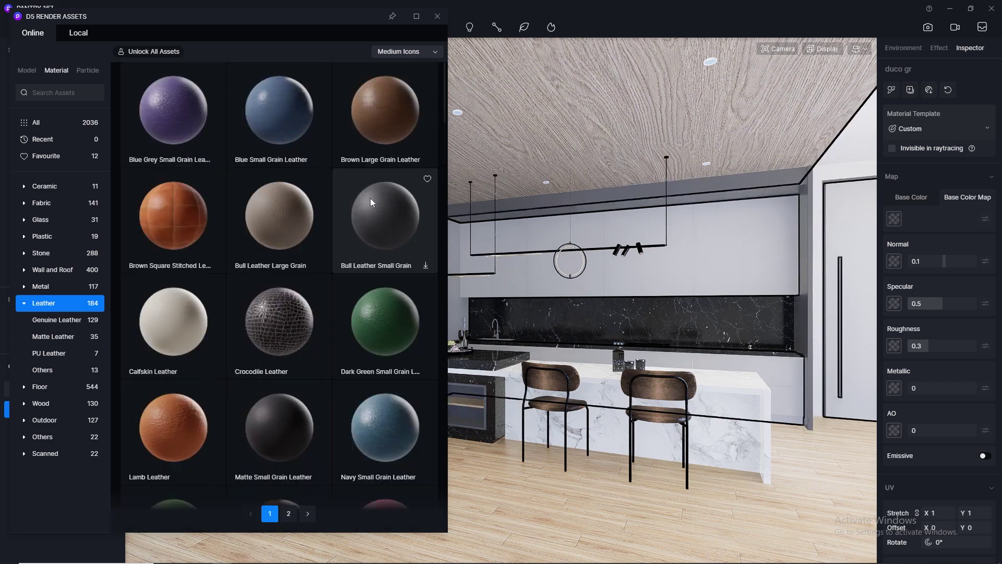
{"action": "scroll", "coordinate": [339, 212], "scroll_direction": "down", "scroll_amount": 2}
{"action": "scroll", "coordinate": [339, 212], "scroll_direction": "down", "scroll_amount": 2}
{"action": "scroll", "coordinate": [295, 245], "scroll_direction": "down", "scroll_amount": 8}
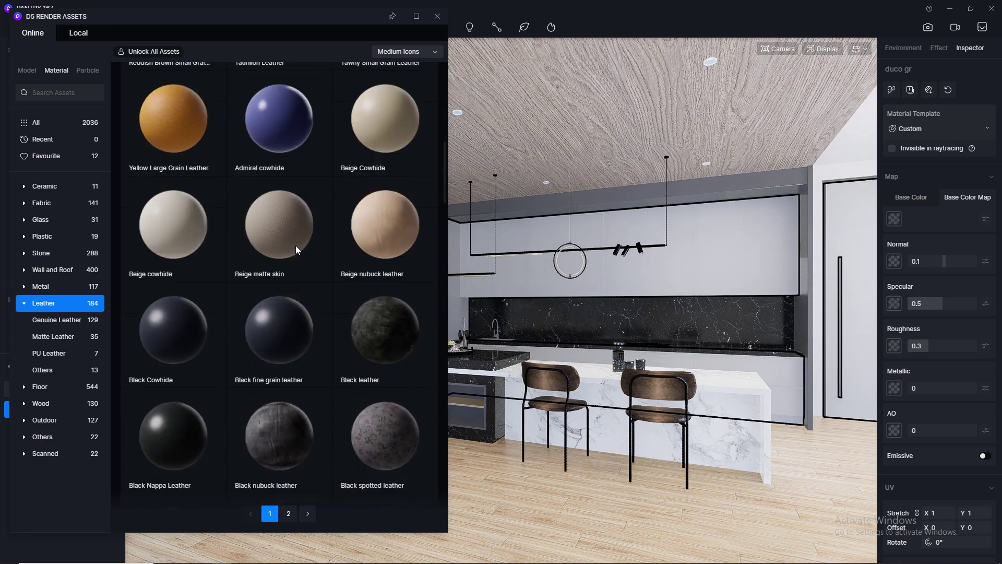
{"action": "scroll", "coordinate": [296, 246], "scroll_direction": "down", "scroll_amount": 6}
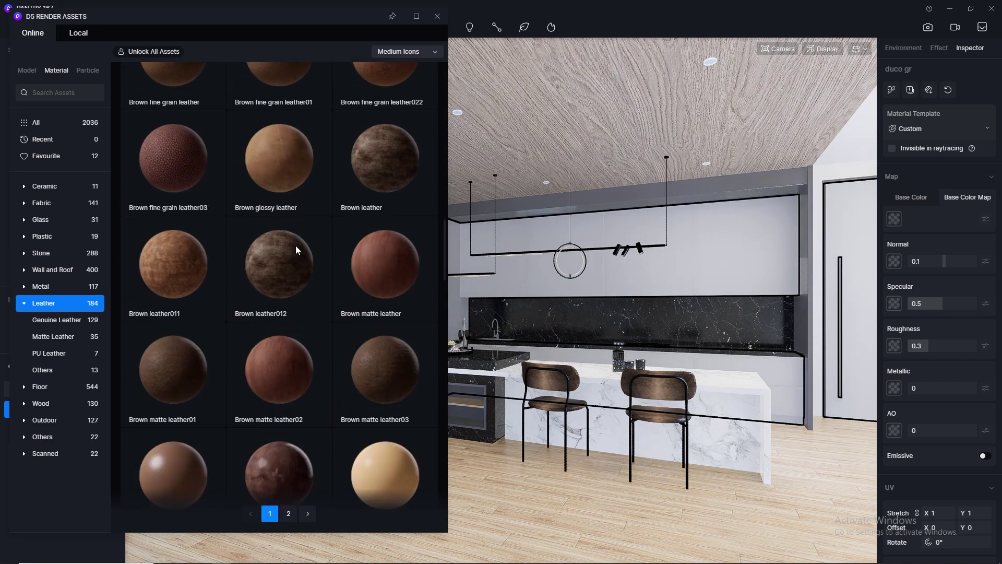
{"action": "scroll", "coordinate": [295, 245], "scroll_direction": "down", "scroll_amount": 3}
{"action": "scroll", "coordinate": [295, 245], "scroll_direction": "up", "scroll_amount": 4}
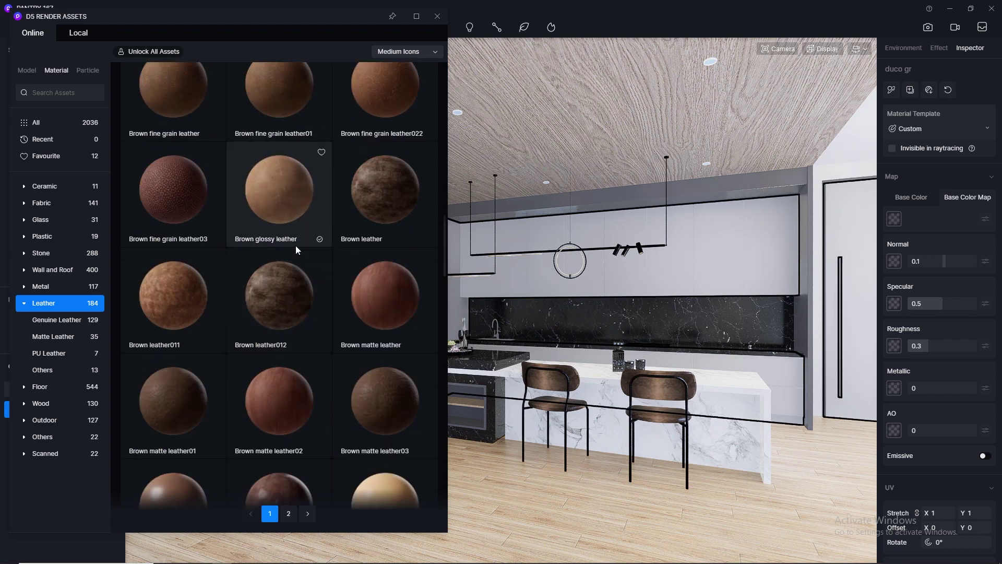
{"action": "scroll", "coordinate": [296, 245], "scroll_direction": "down", "scroll_amount": 6}
{"action": "scroll", "coordinate": [295, 246], "scroll_direction": "up", "scroll_amount": 20}
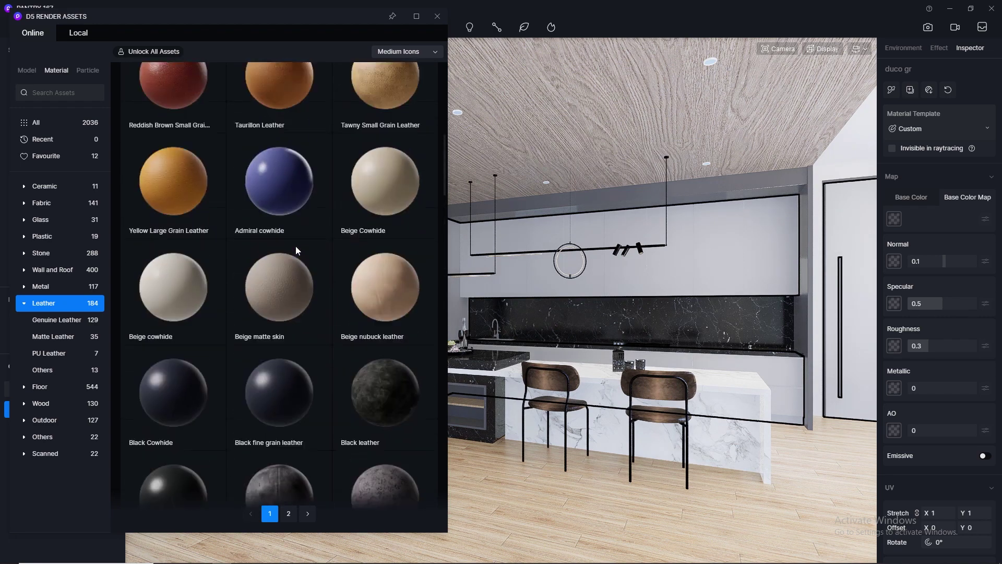
{"action": "left_click_drag", "start_coordinate": [261, 278], "coordinate": [349, 23]}
{"action": "left_click", "coordinate": [437, 17]}
Switch the navigation mode to Orbit and the camera to Perspective view.
{"action": "scroll", "coordinate": [583, 440], "scroll_direction": "up", "scroll_amount": 5}
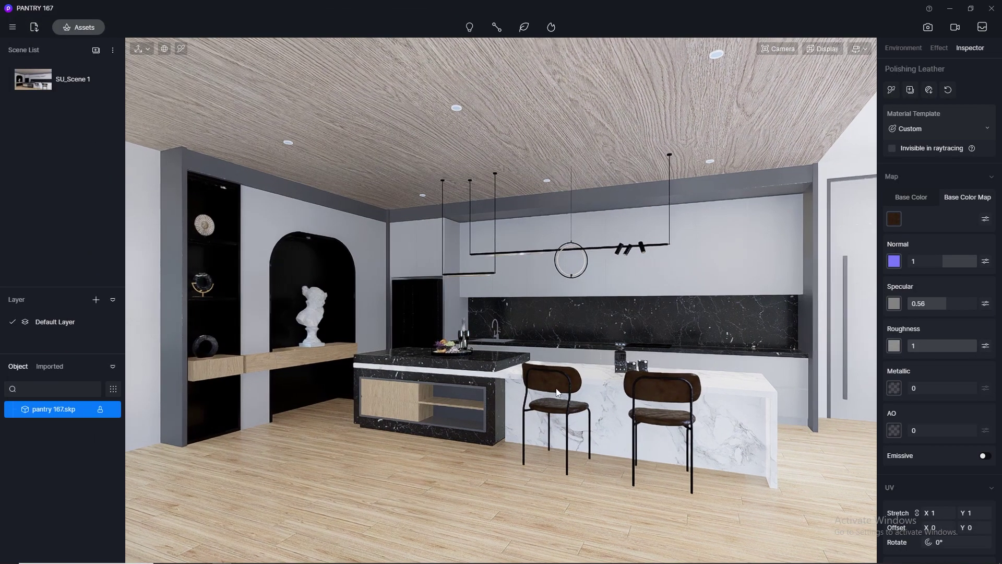
{"action": "left_click", "coordinate": [860, 49]}
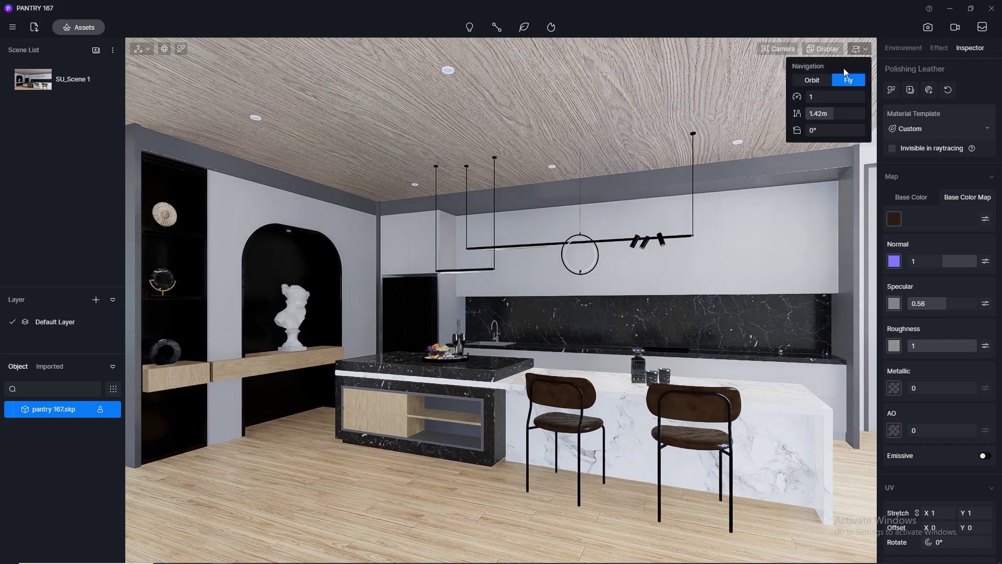
{"action": "left_click", "coordinate": [783, 49]}
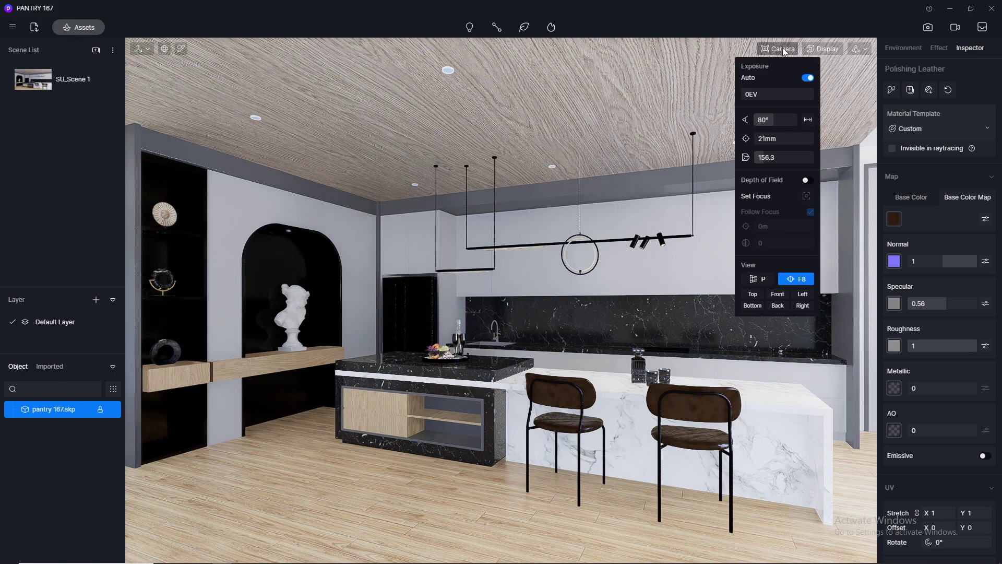
{"action": "key", "text": "p"}
{"action": "left_click", "coordinate": [791, 48]}
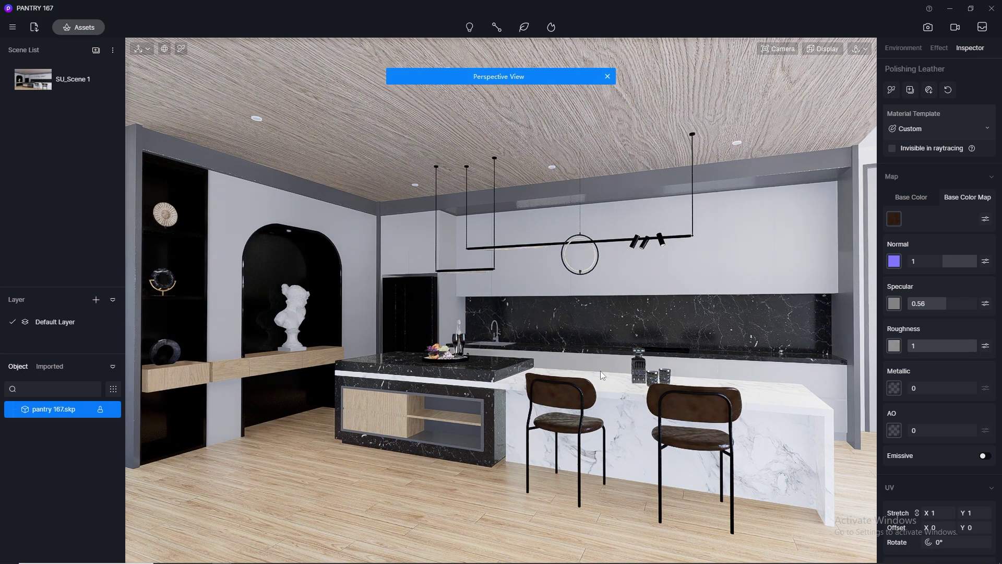
{"action": "scroll", "coordinate": [566, 428], "scroll_direction": "up", "scroll_amount": 3}
{"action": "scroll", "coordinate": [568, 431], "scroll_direction": "up", "scroll_amount": 3}
{"action": "left_click", "coordinate": [778, 49]}
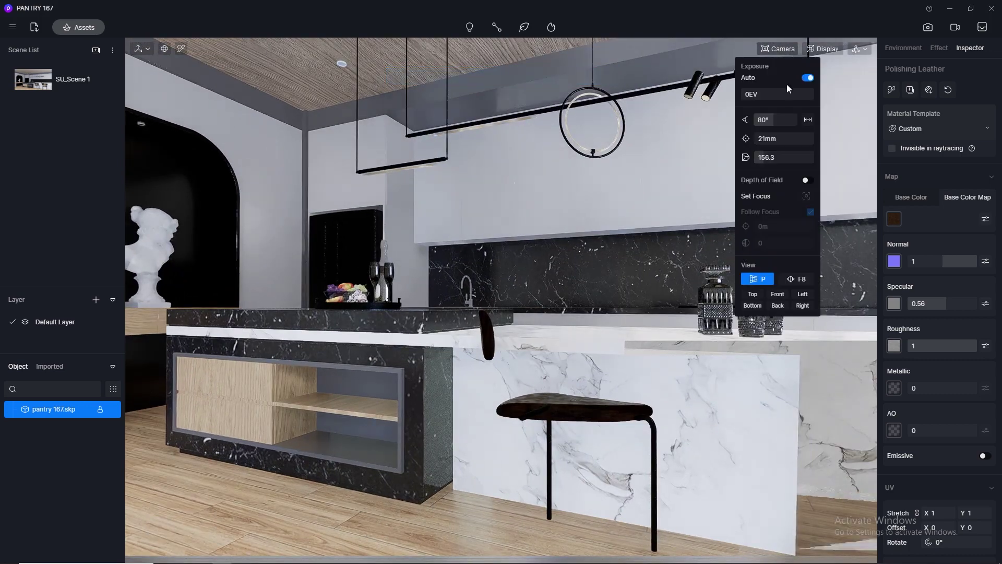
Set the UV stretch of the chairs' Polishing Leather material to 5 in both X and Y.
{"action": "scroll", "coordinate": [553, 197], "scroll_direction": "up", "scroll_amount": 8}
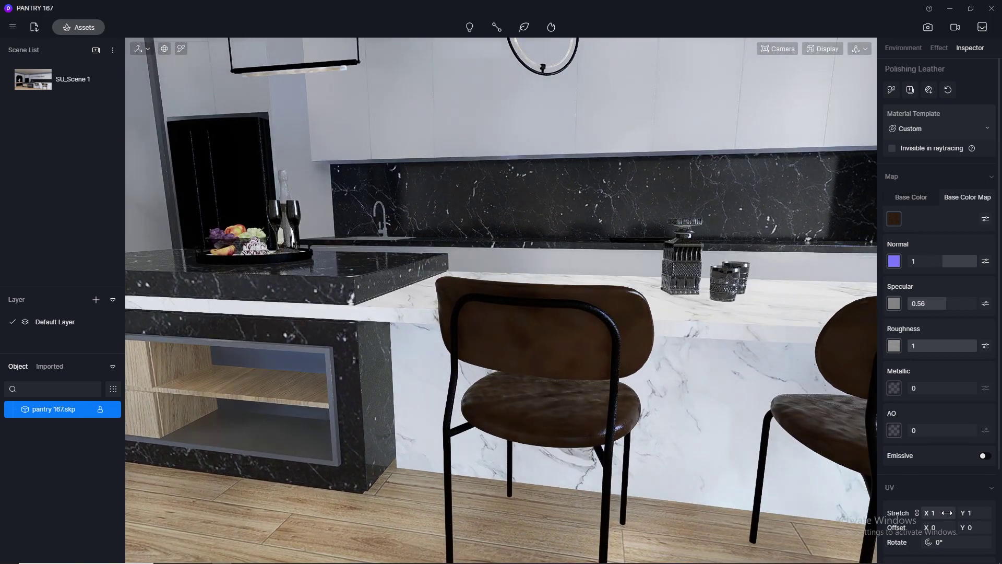
{"action": "left_click_drag", "start_coordinate": [946, 512], "coordinate": [948, 485]}
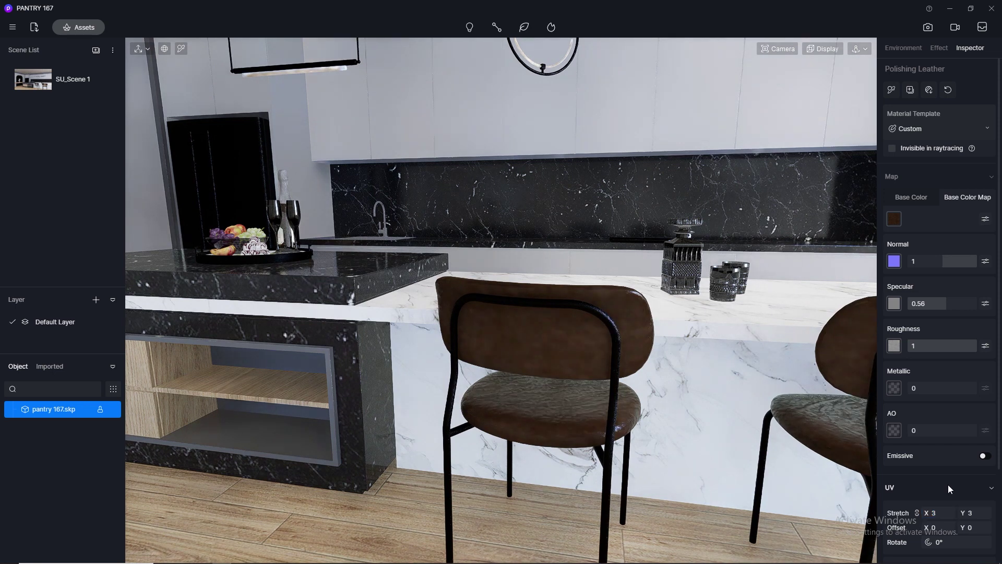
{"action": "left_click", "coordinate": [944, 511]}
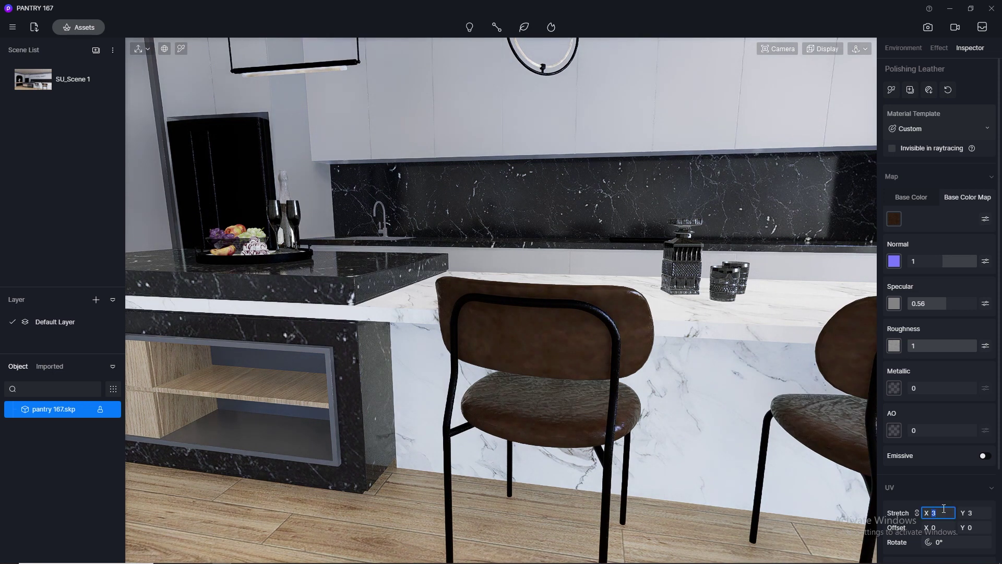
{"action": "type", "text": "5"}
{"action": "key", "text": "Return"}
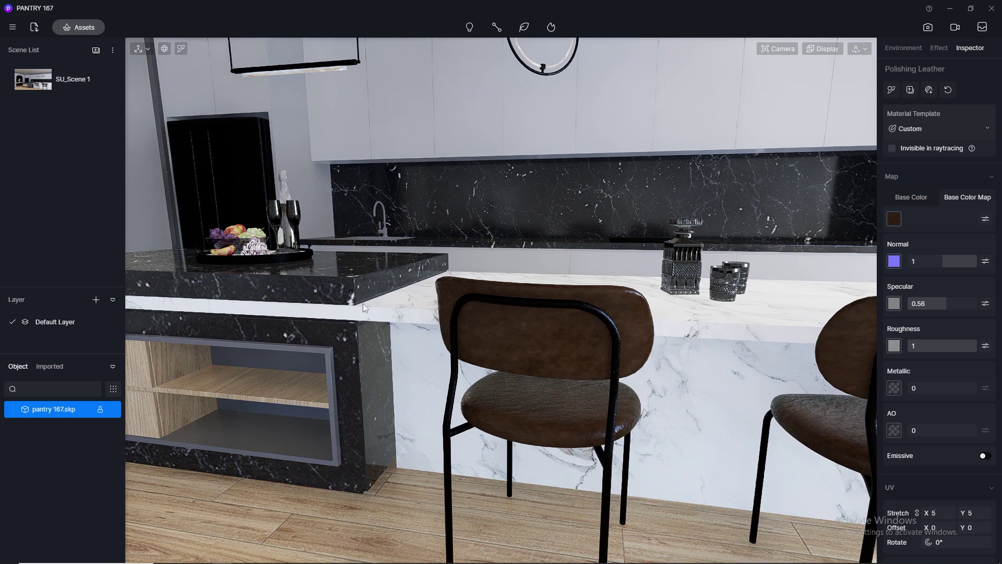
Set the black anth material on the bar chairs' metal frames to Specular 0.5 and Roughness 0.3.
{"action": "scroll", "coordinate": [363, 304], "scroll_direction": "down", "scroll_amount": 3}
{"action": "right_click_drag", "start_coordinate": [554, 307], "coordinate": [509, 332]}
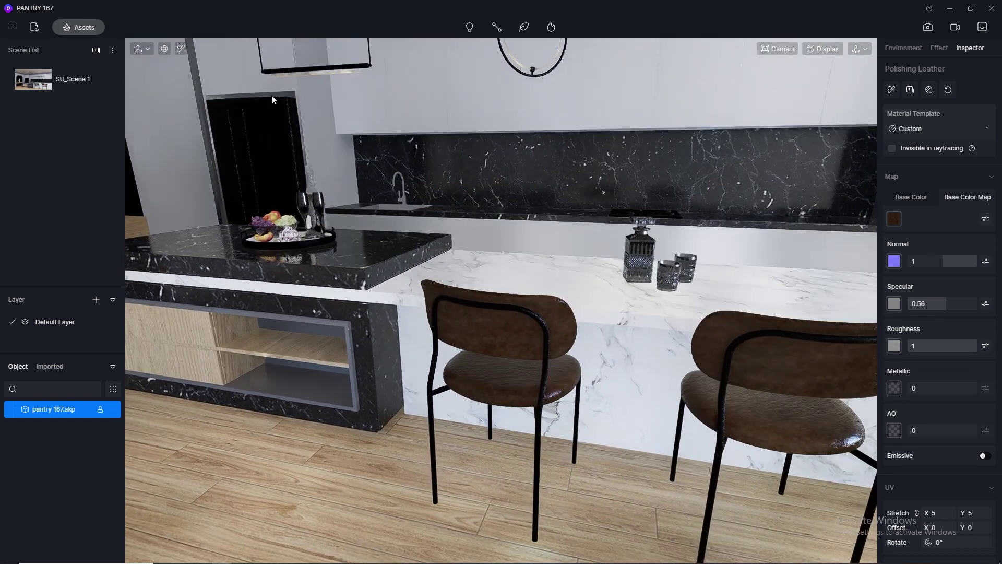
{"action": "left_click", "coordinate": [182, 48]}
{"action": "left_click", "coordinate": [499, 308]}
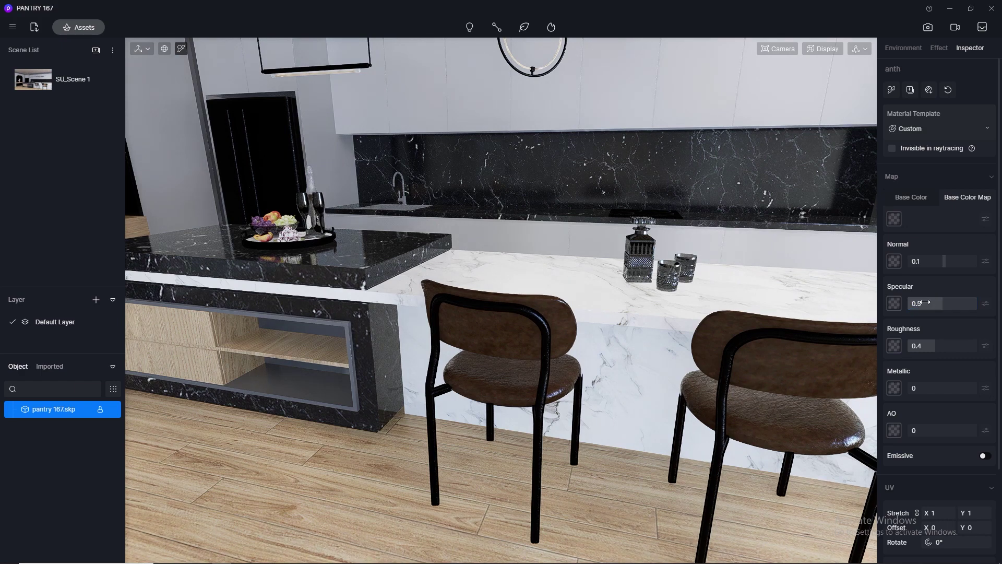
{"action": "key", "text": "Return"}
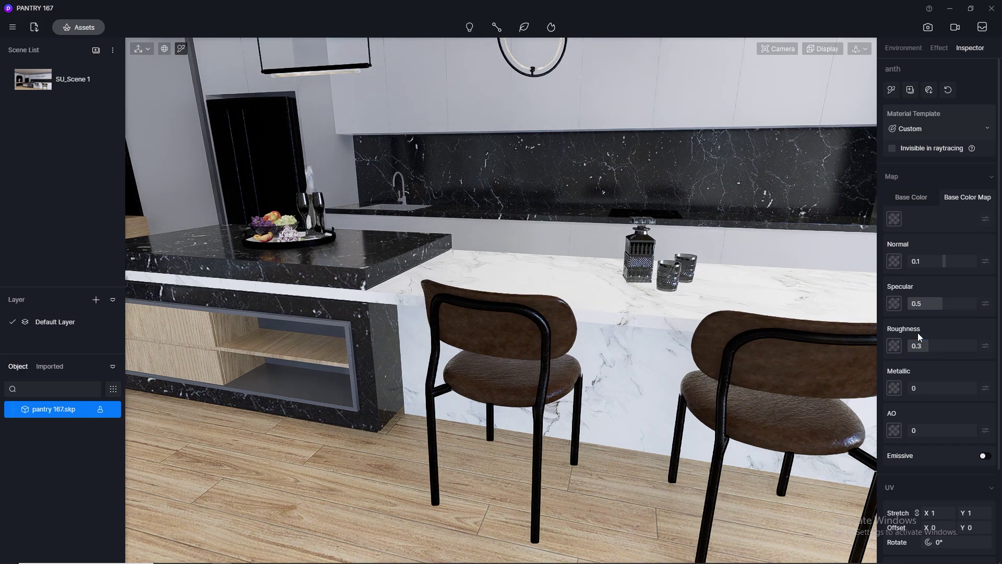
Set the black doff material on the pendant light frames above the island to Specular 0.5 and Roughness 0.3.
{"action": "scroll", "coordinate": [534, 164], "scroll_direction": "down", "scroll_amount": 3}
{"action": "scroll", "coordinate": [548, 224], "scroll_direction": "up", "scroll_amount": 2}
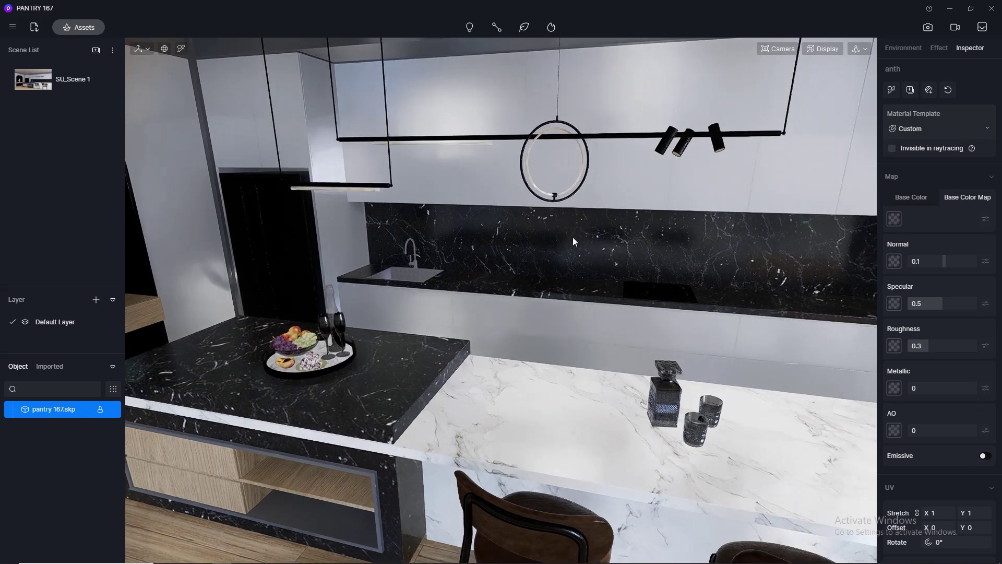
{"action": "left_click", "coordinate": [181, 50]}
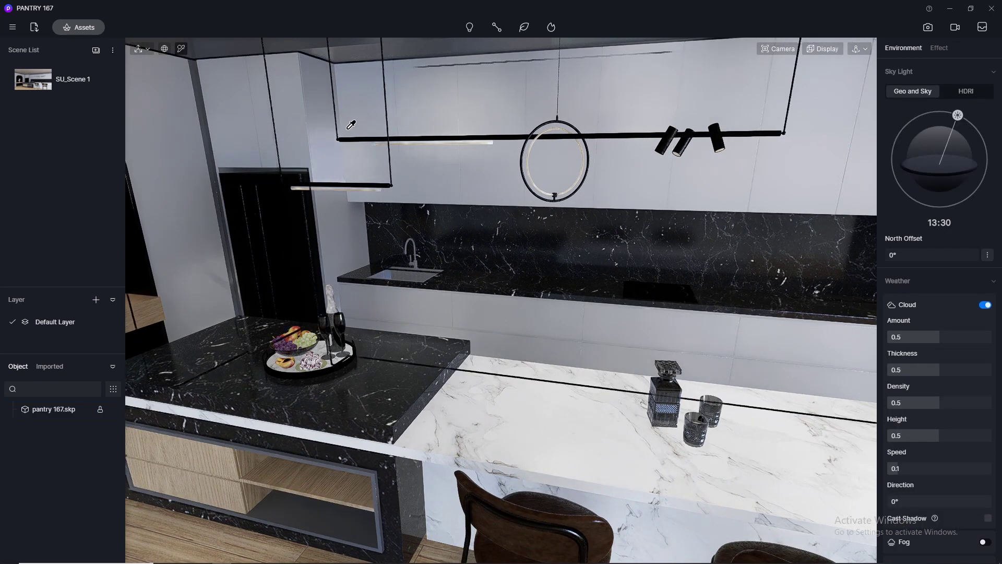
{"action": "left_click", "coordinate": [359, 135]}
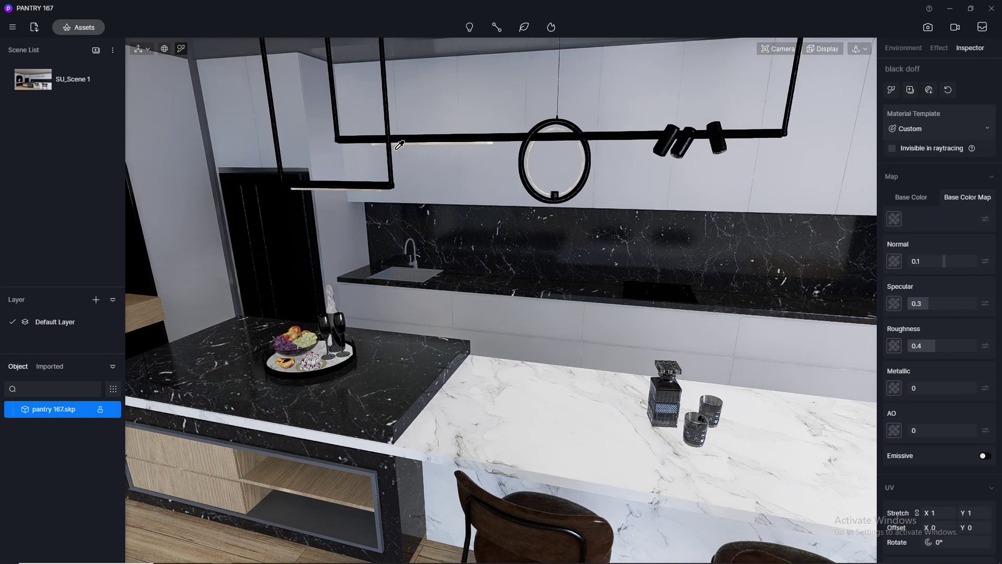
{"action": "double_click", "coordinate": [934, 304]}
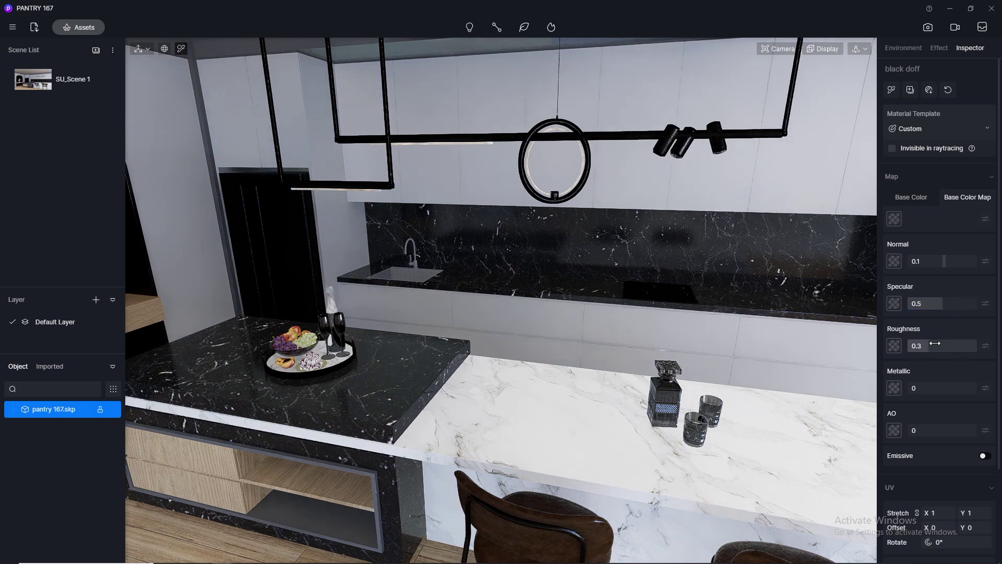
Apply the online Normal Glass material to the decanter and tumblers on the white marble counter.
{"action": "left_click", "coordinate": [80, 27]}
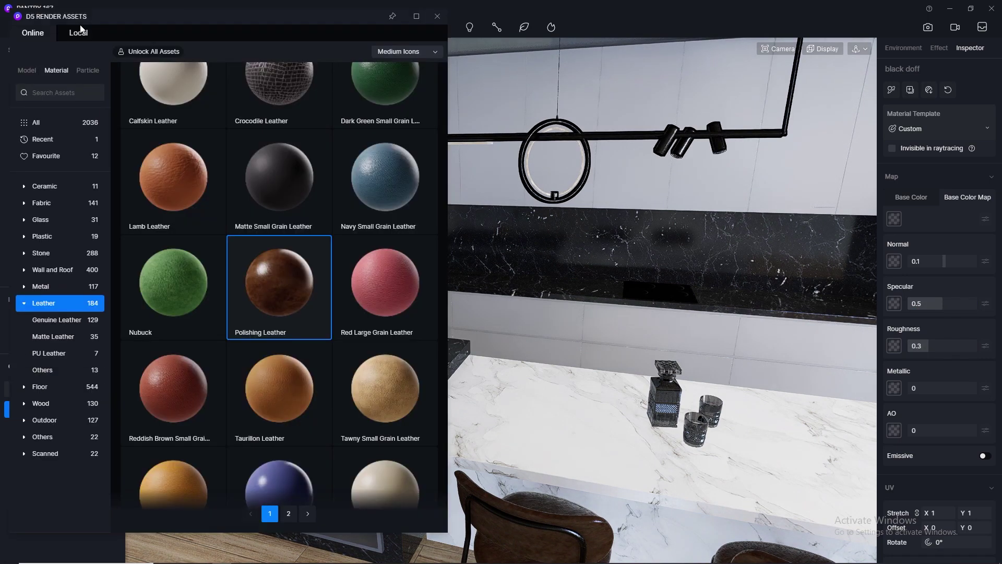
{"action": "left_click", "coordinate": [61, 157]}
{"action": "left_click", "coordinate": [49, 218]}
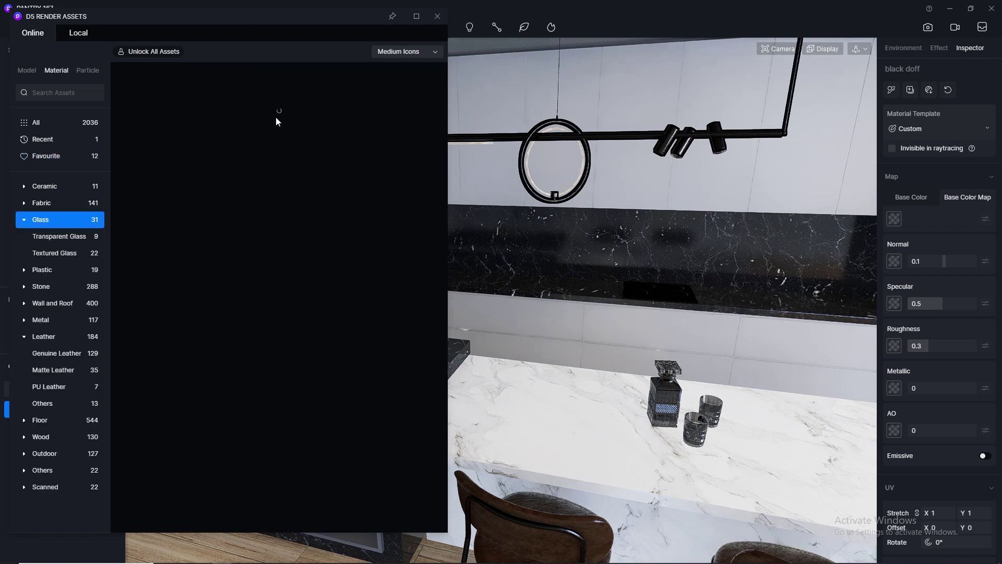
{"action": "left_click", "coordinate": [259, 320]}
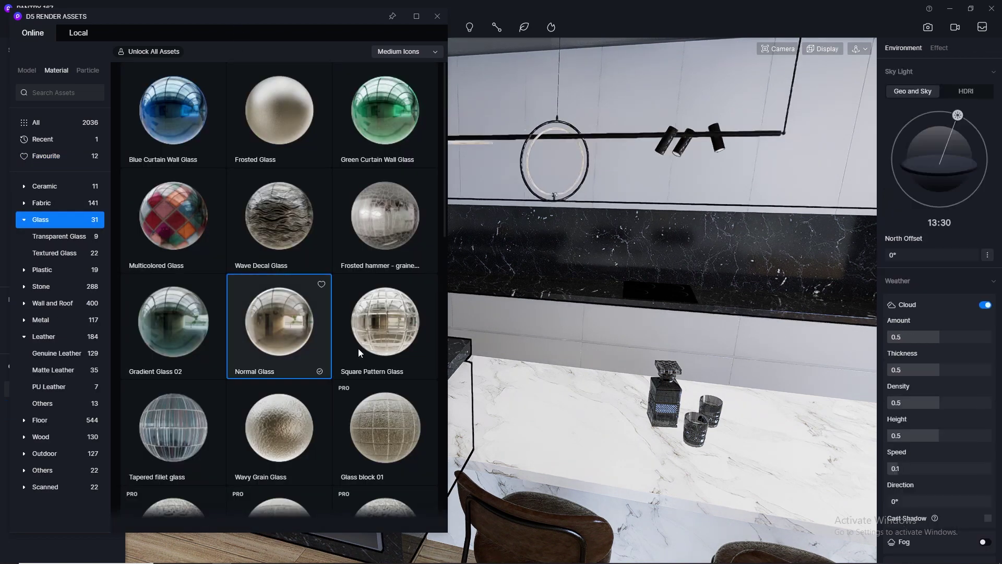
{"action": "left_click_drag", "start_coordinate": [292, 334], "coordinate": [699, 412]}
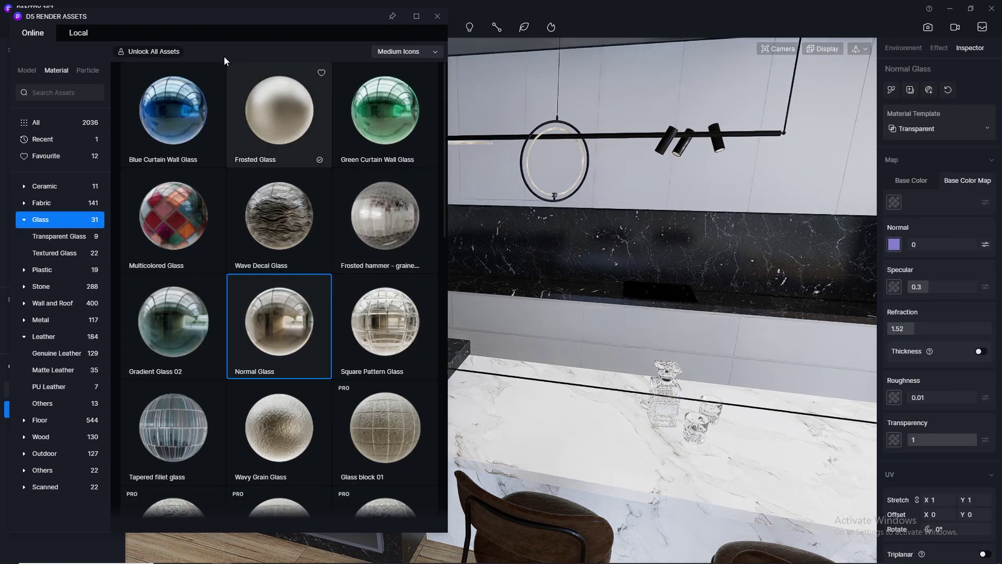
Apply the Normal Glass material to the champagne glasses on the fruit tray and close the asset library.
{"action": "left_click_drag", "start_coordinate": [197, 20], "coordinate": [645, 168]}
{"action": "left_click_drag", "start_coordinate": [728, 470], "coordinate": [345, 309]}
{"action": "scroll", "coordinate": [343, 317], "scroll_direction": "up", "scroll_amount": 3}
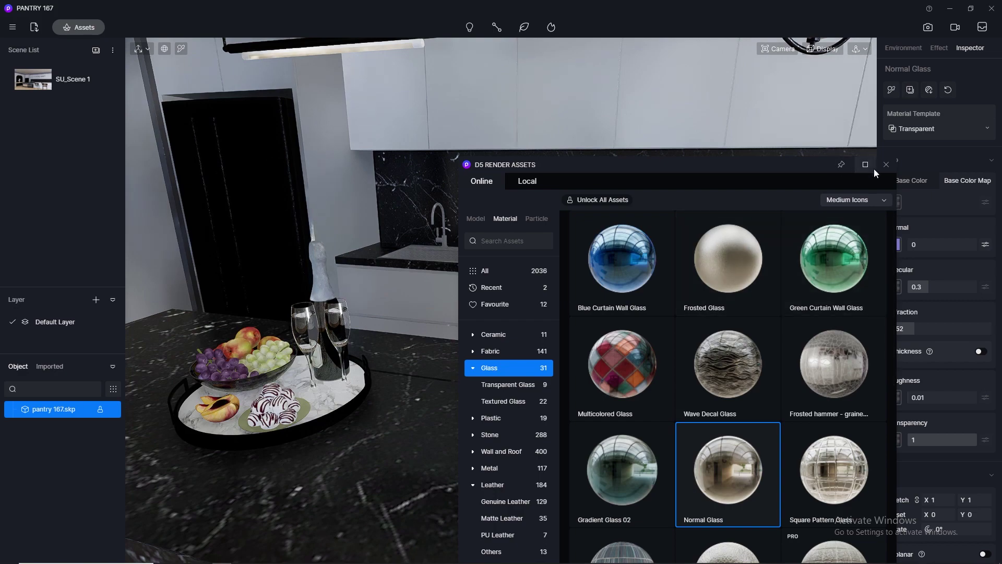
{"action": "left_click", "coordinate": [886, 164]}
Change the Wine_White material in the champagne glasses on the fruit tray to the Water template.
{"action": "scroll", "coordinate": [297, 323], "scroll_direction": "up", "scroll_amount": 3}
{"action": "scroll", "coordinate": [298, 323], "scroll_direction": "up", "scroll_amount": 5}
{"action": "scroll", "coordinate": [416, 285], "scroll_direction": "down", "scroll_amount": 4}
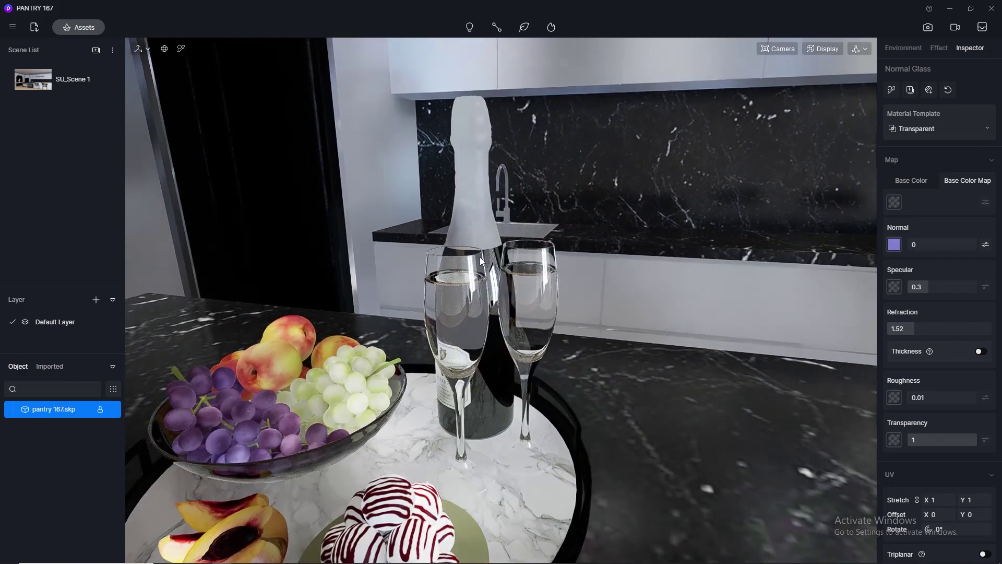
{"action": "right_click_drag", "start_coordinate": [462, 298], "coordinate": [468, 361]}
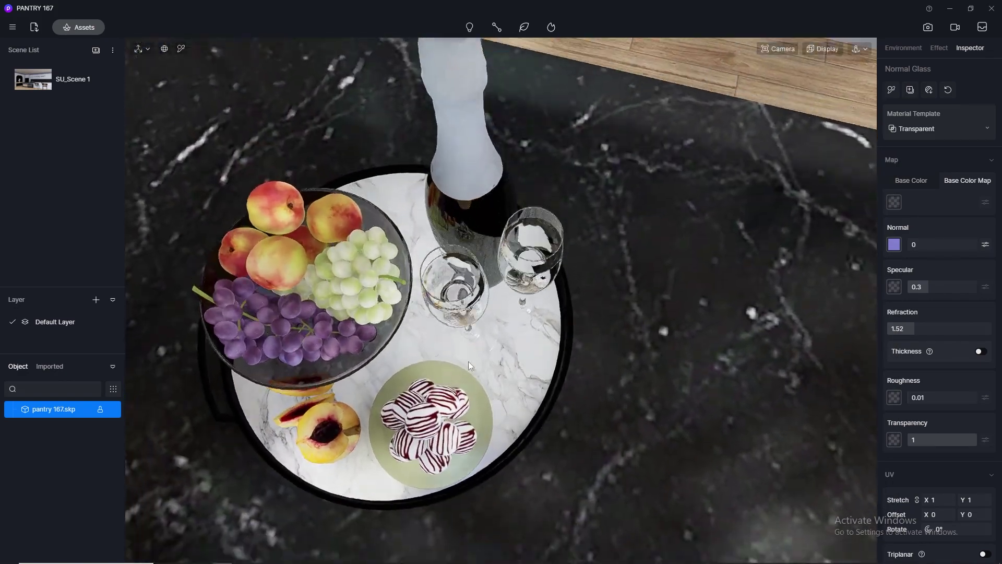
{"action": "scroll", "coordinate": [453, 275], "scroll_direction": "up", "scroll_amount": 5}
{"action": "left_click", "coordinate": [181, 49]}
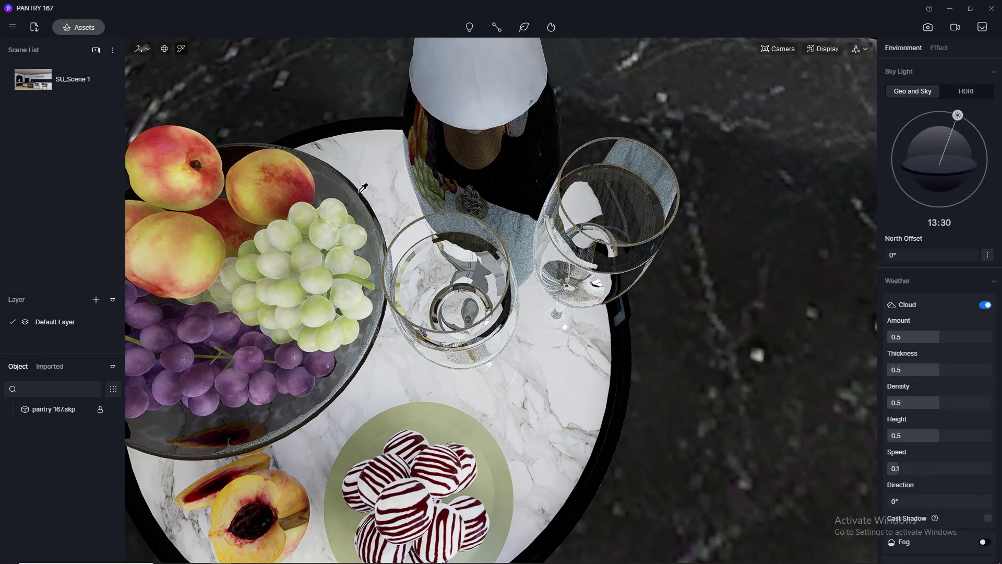
{"action": "left_click", "coordinate": [438, 270]}
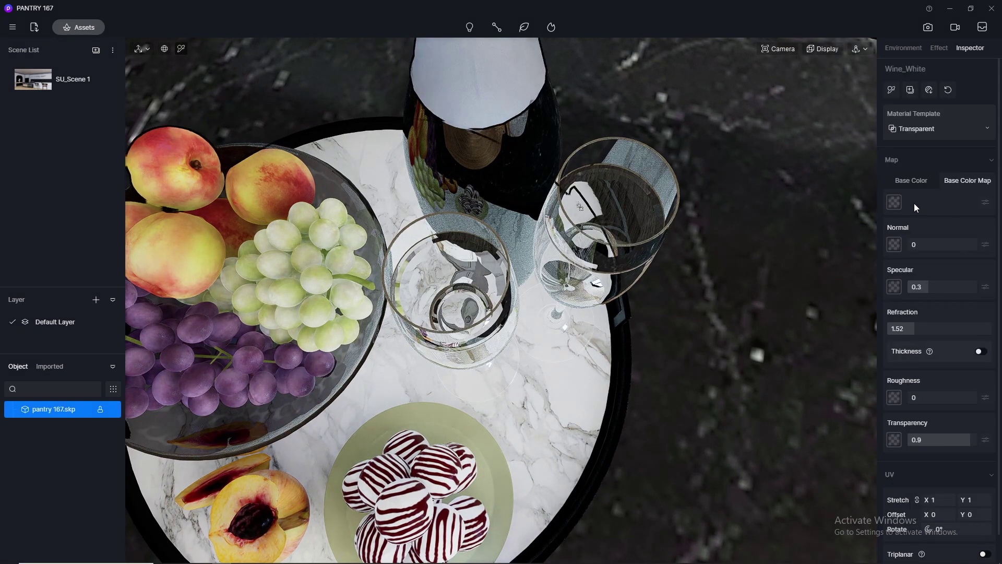
{"action": "left_click", "coordinate": [921, 129]}
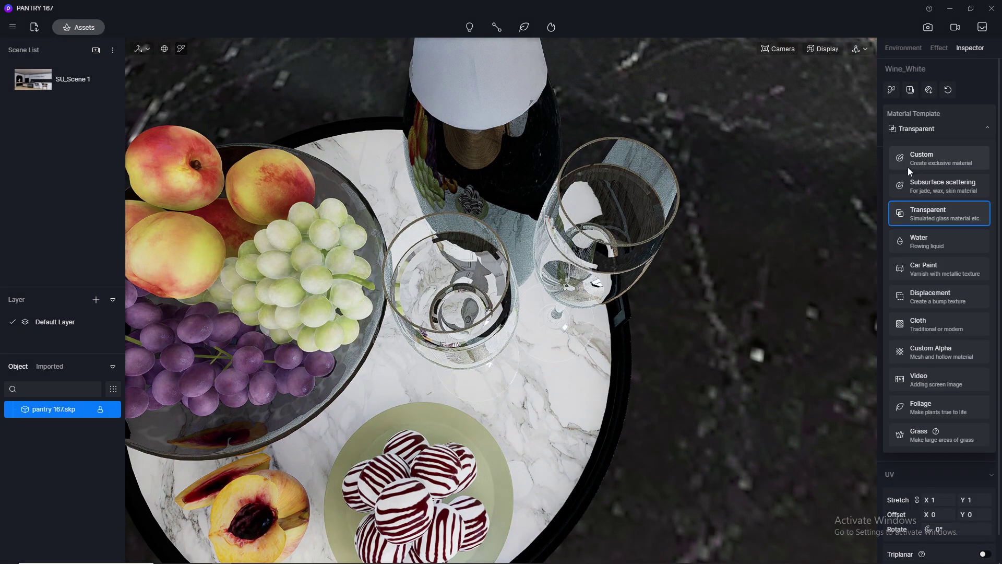
{"action": "left_click", "coordinate": [927, 242]}
Give the Wine_White liquid a light red base color and set its Depth to 0.8.
{"action": "left_click", "coordinate": [895, 203]}
{"action": "mouse_move", "coordinate": [917, 263]}
{"action": "left_mouse_down"}
{"action": "mouse_move", "coordinate": [951, 262]}
{"action": "mouse_move", "coordinate": [940, 253]}
{"action": "left_mouse_up"}
{"action": "left_click_drag", "start_coordinate": [904, 410], "coordinate": [974, 413]}
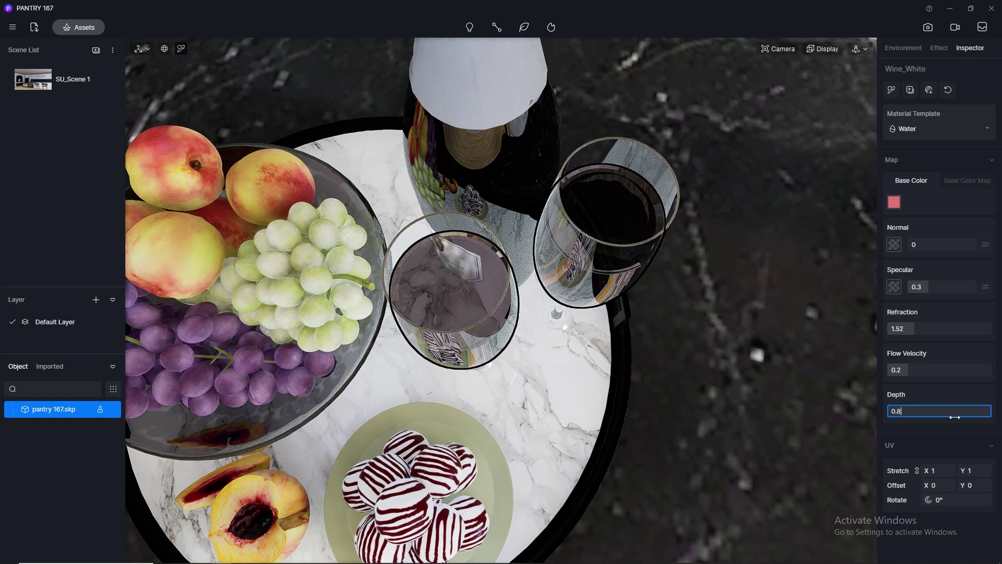
Change the Ice_Tea material inside the decanter and tumblers on the white marble counter to the Water template.
{"action": "scroll", "coordinate": [597, 314], "scroll_direction": "down", "scroll_amount": 5}
{"action": "middle_click_drag", "start_coordinate": [596, 313], "coordinate": [648, 324]}
{"action": "scroll", "coordinate": [649, 324], "scroll_direction": "down", "scroll_amount": 3}
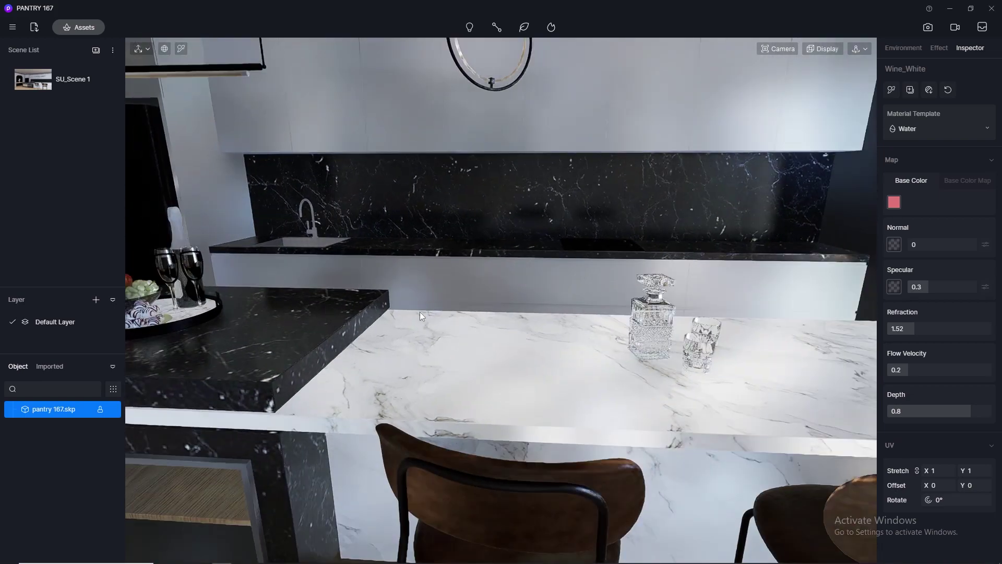
{"action": "scroll", "coordinate": [709, 318], "scroll_direction": "up", "scroll_amount": 6}
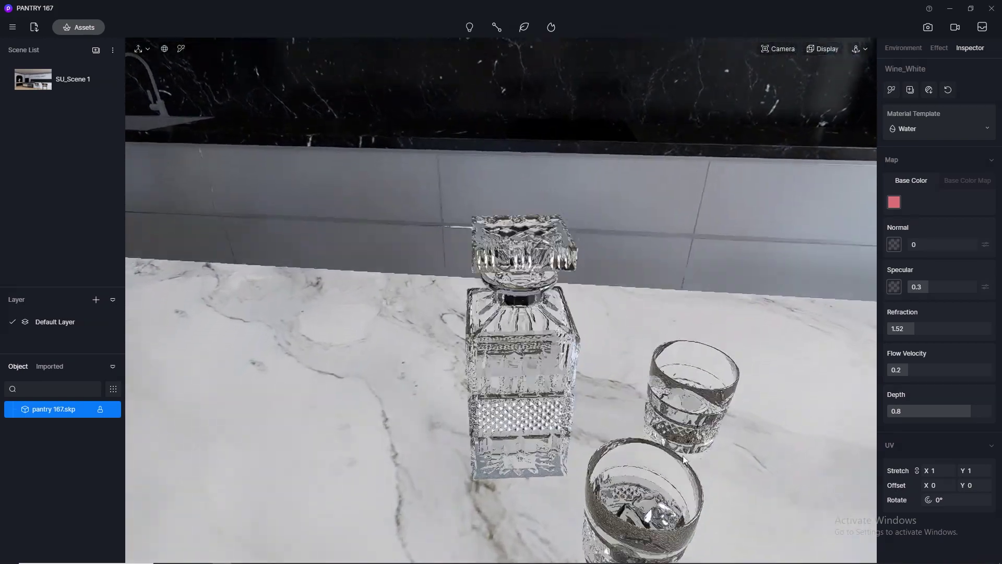
{"action": "middle_click_drag", "start_coordinate": [684, 457], "coordinate": [693, 354]}
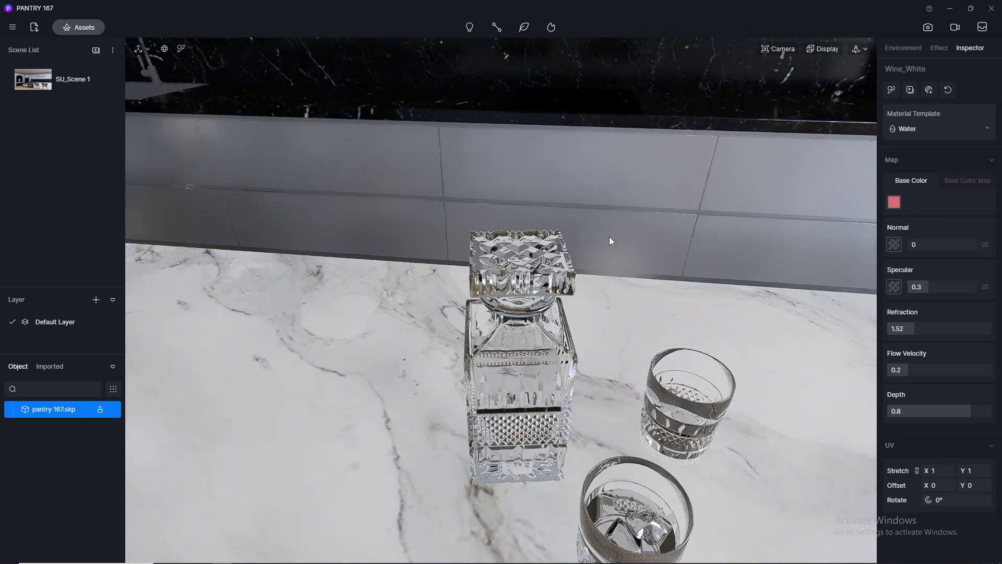
{"action": "scroll", "coordinate": [608, 232], "scroll_direction": "down", "scroll_amount": 3}
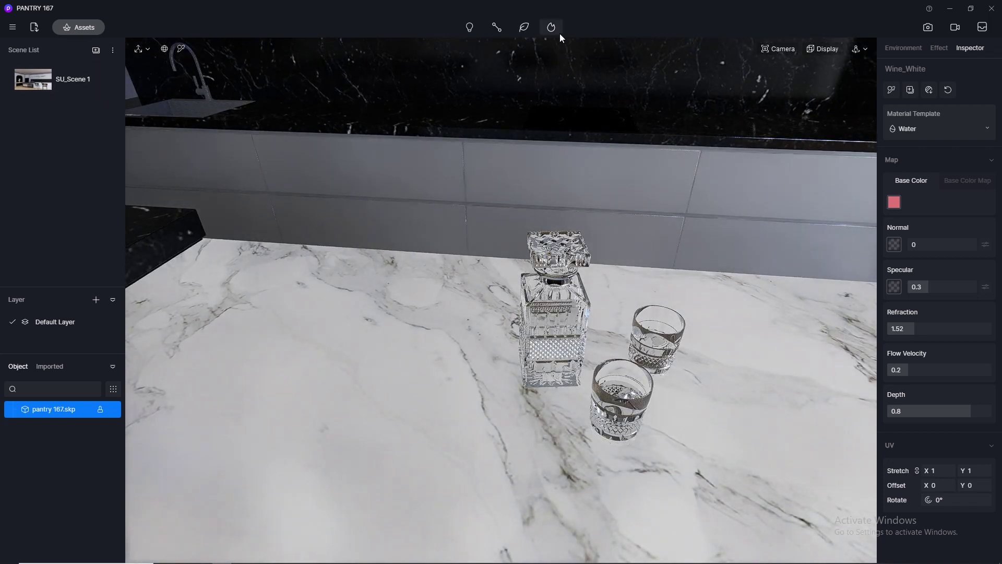
{"action": "left_click", "coordinate": [181, 49]}
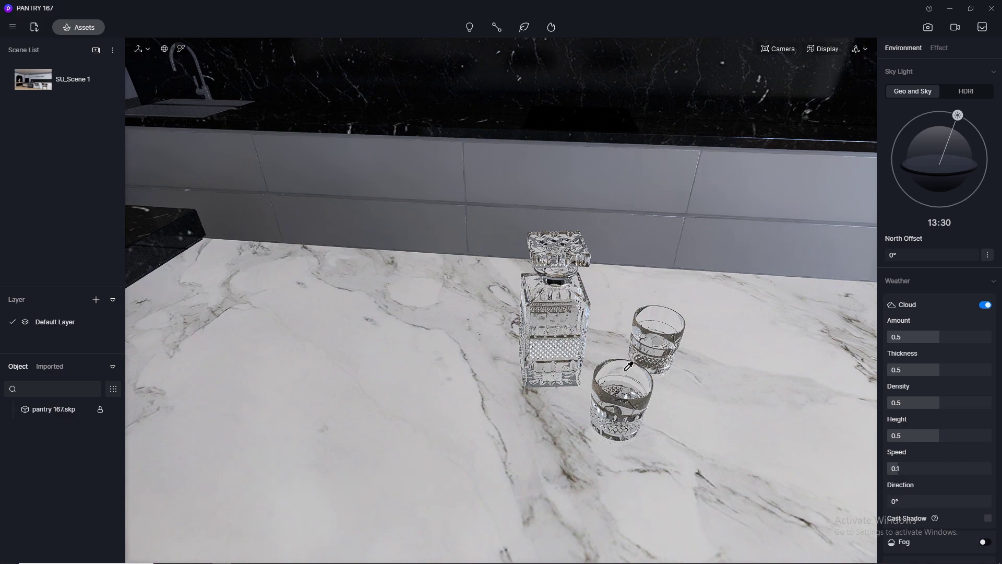
{"action": "left_click", "coordinate": [606, 388]}
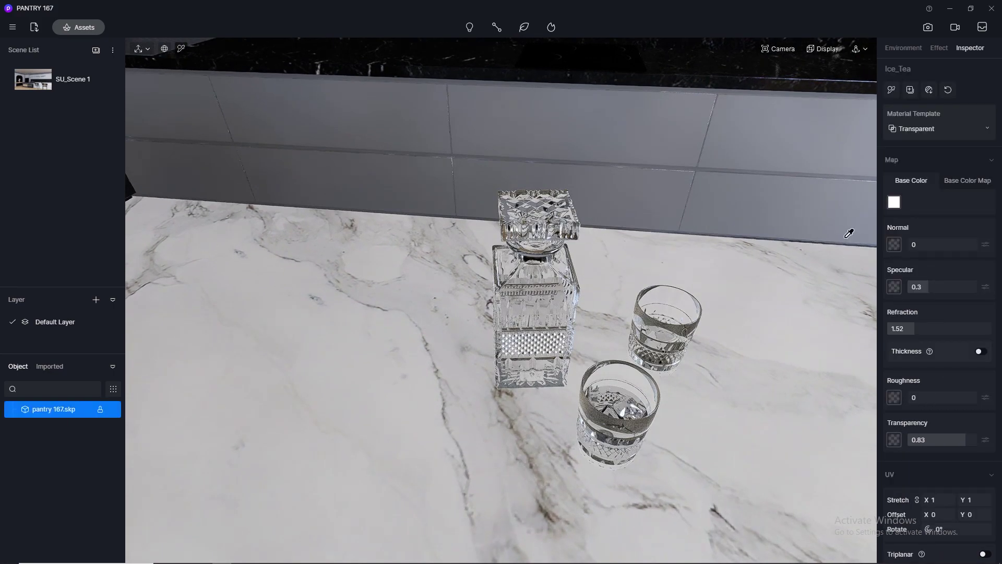
{"action": "left_click", "coordinate": [924, 136]}
{"action": "left_click", "coordinate": [913, 240]}
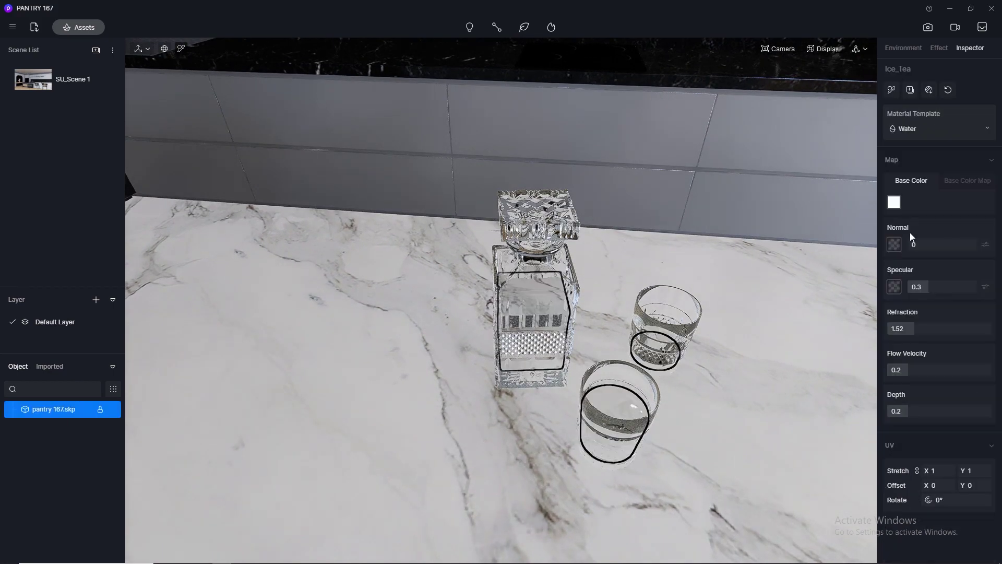
Set the Ice_Tea liquid's base color to orange with HSV 24, 73, 90.
{"action": "left_click", "coordinate": [894, 202]}
{"action": "left_click", "coordinate": [945, 266]}
{"action": "left_click", "coordinate": [949, 252]}
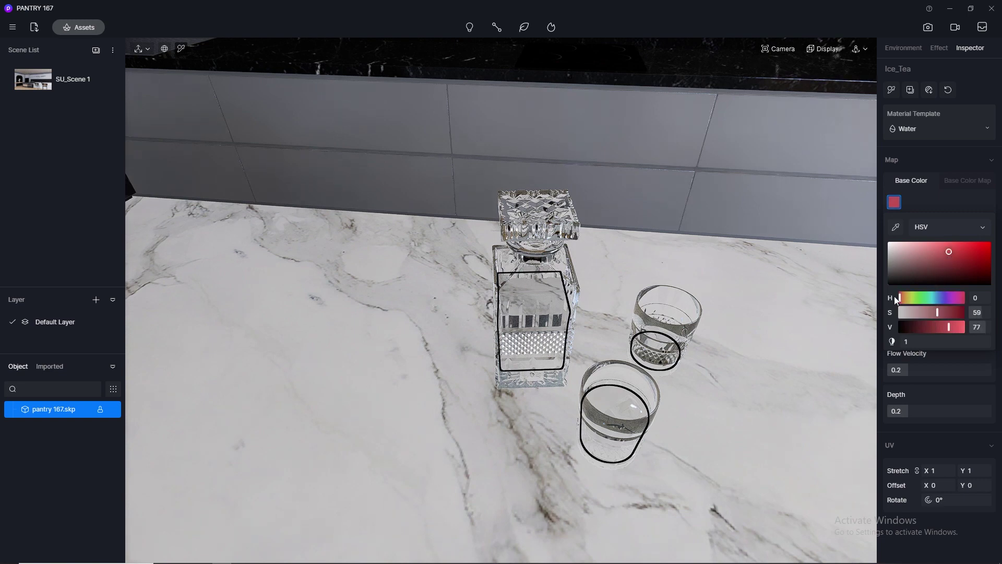
{"action": "left_click_drag", "start_coordinate": [896, 301], "coordinate": [903, 300]}
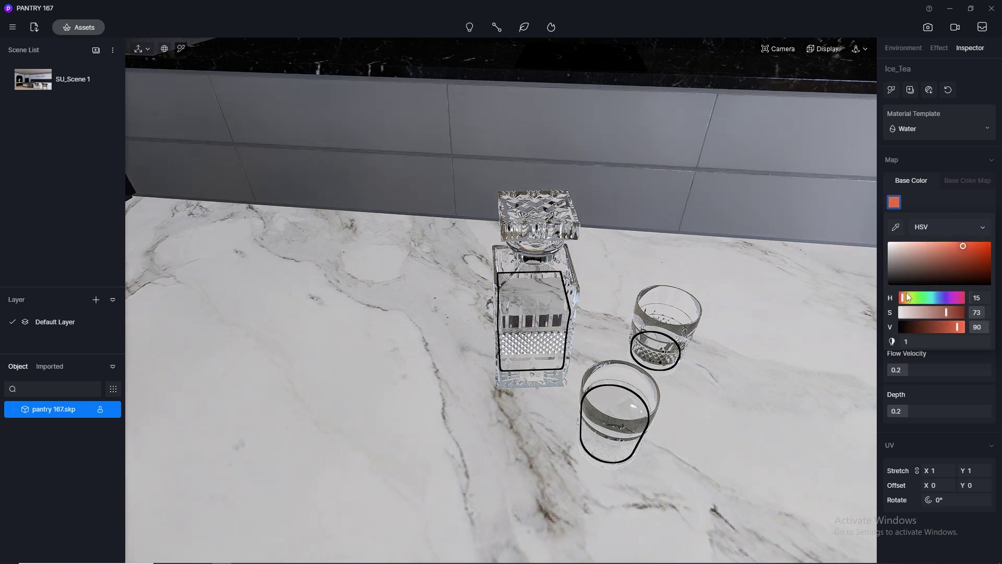
{"action": "mouse_move", "coordinate": [903, 299]}
{"action": "left_mouse_down"}
{"action": "mouse_move", "coordinate": [914, 298]}
{"action": "mouse_move", "coordinate": [905, 295]}
{"action": "left_mouse_up"}
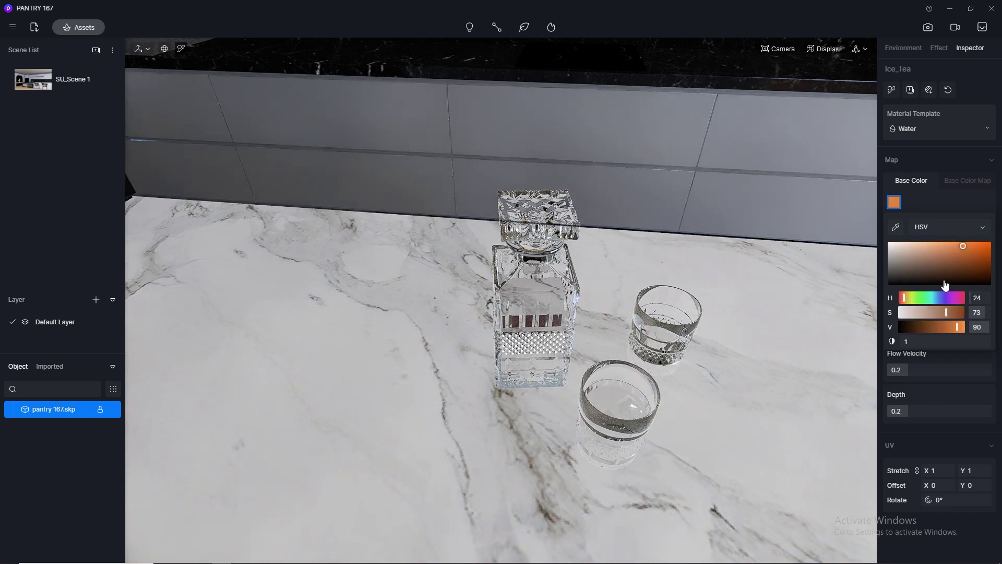
Set the Depth of the Ice_Tea liquid to 0.8.
{"action": "left_click", "coordinate": [938, 411]}
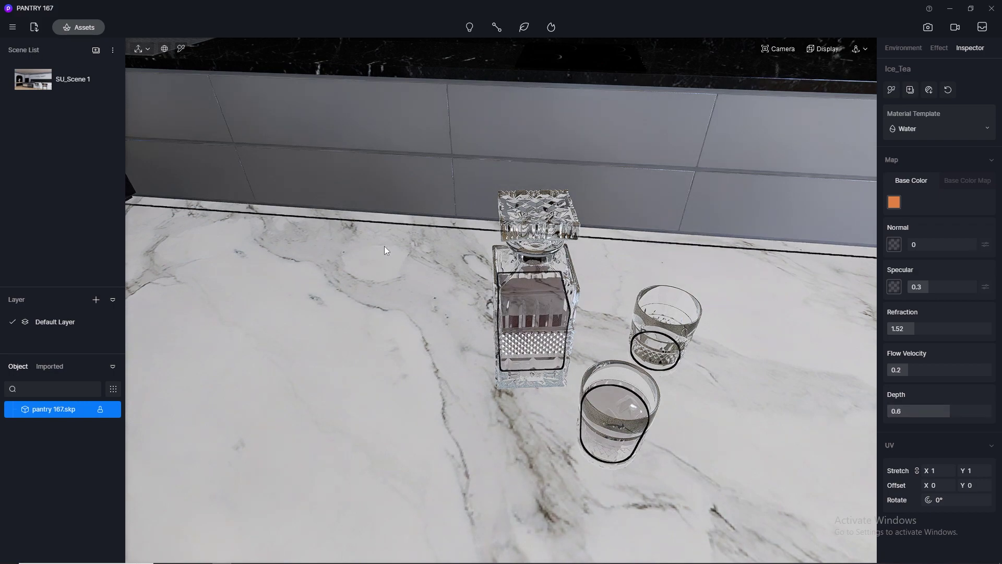
{"action": "middle_click_drag", "start_coordinate": [385, 245], "coordinate": [383, 120]}
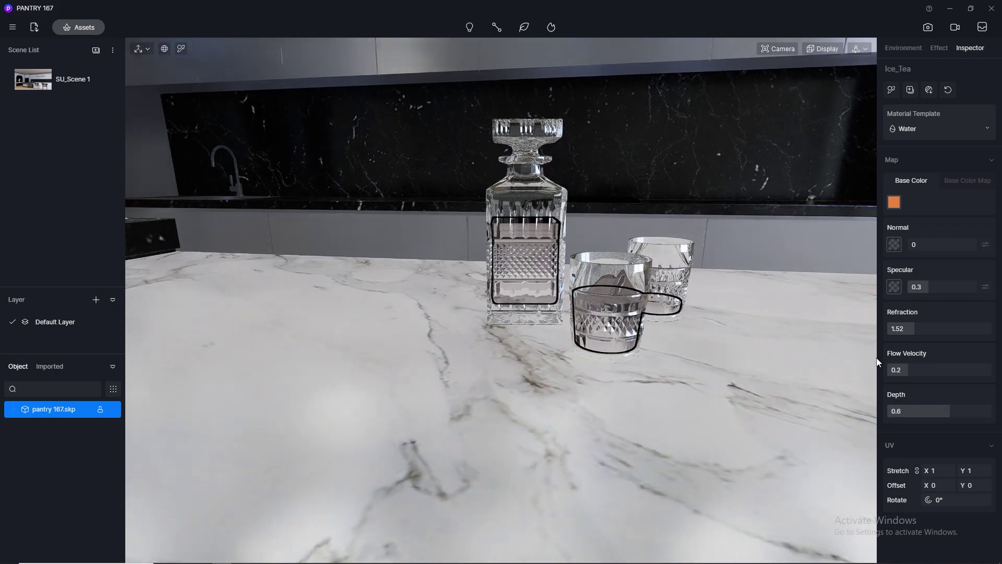
{"action": "type", "text": "1"}
{"action": "key", "text": "Return"}
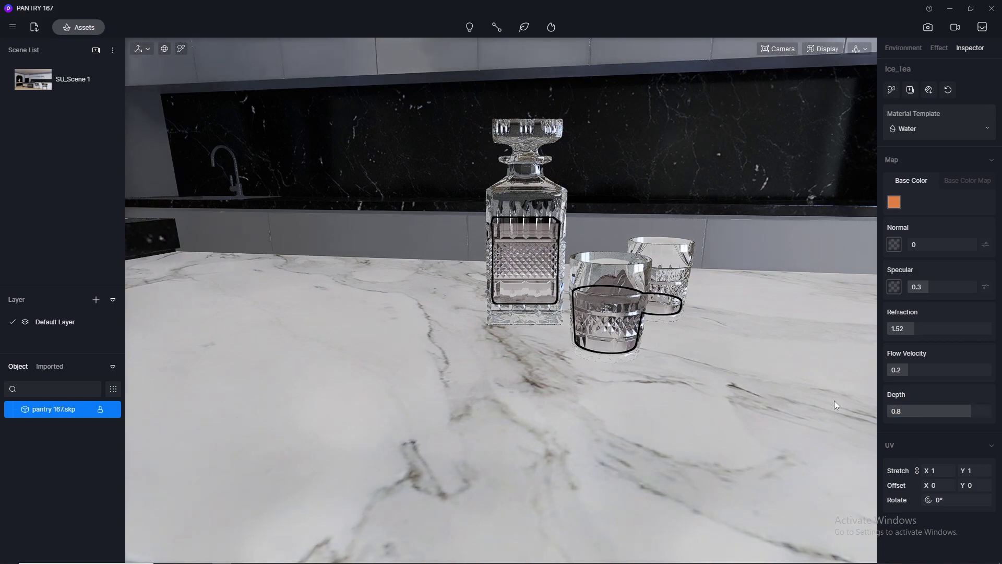
Return to SU_Scene 1, switch to Perspective view and set the camera's clipping value to 0.
{"action": "left_click", "coordinate": [137, 90]}
{"action": "left_click", "coordinate": [33, 81]}
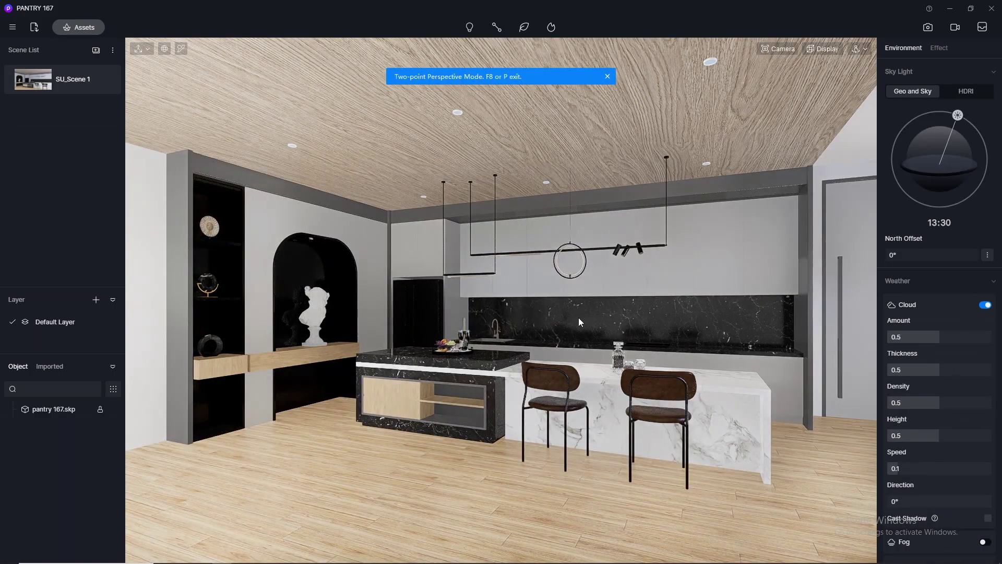
{"action": "key", "text": "p"}
{"action": "left_click", "coordinate": [778, 49]}
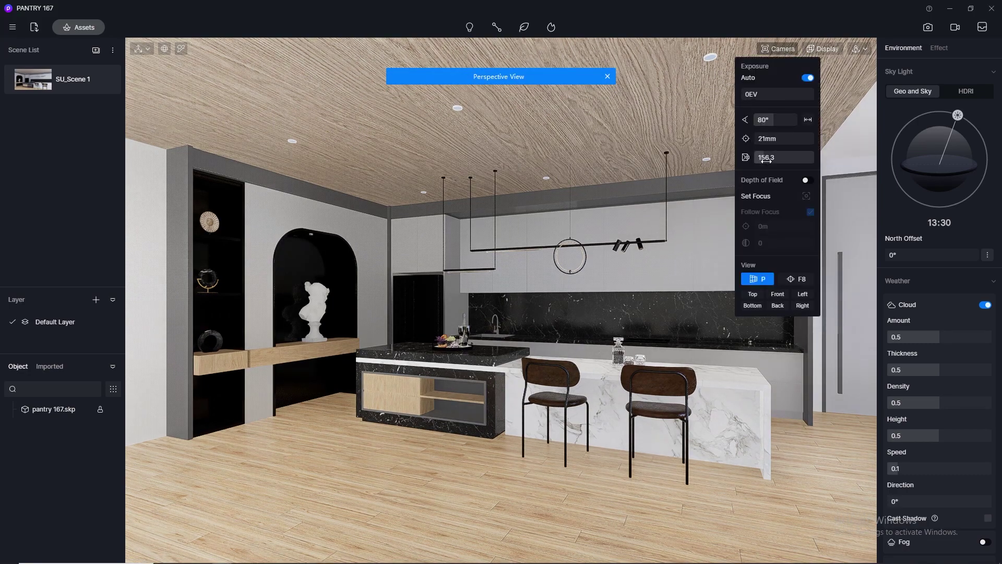
{"action": "left_click_drag", "start_coordinate": [766, 161], "coordinate": [585, 340]}
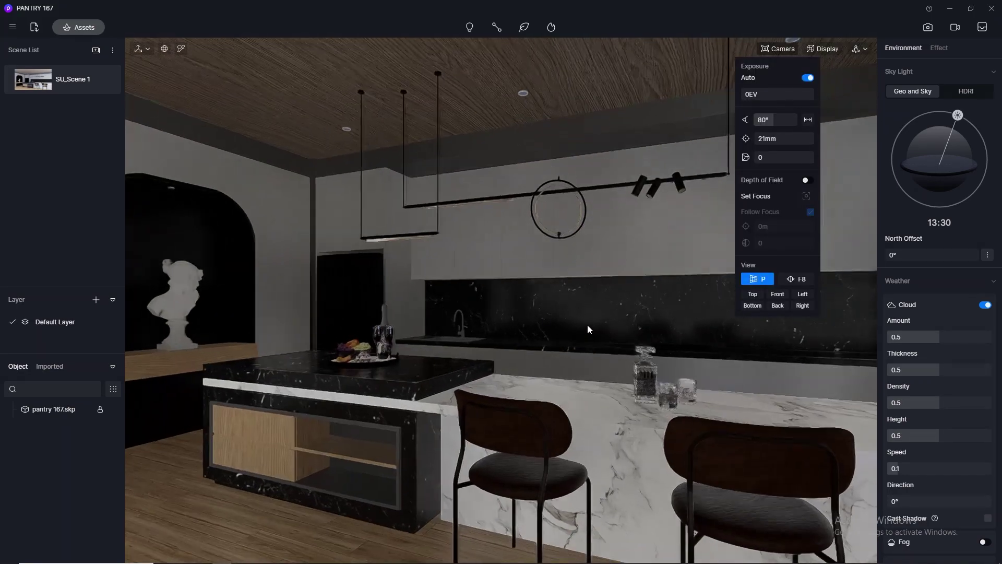
Set the DimGray material on the black refrigerator to Specular 0.5 and Roughness 0.1.
{"action": "right_click_drag", "start_coordinate": [693, 377], "coordinate": [693, 377]}
{"action": "middle_click_drag", "start_coordinate": [694, 377], "coordinate": [506, 391]}
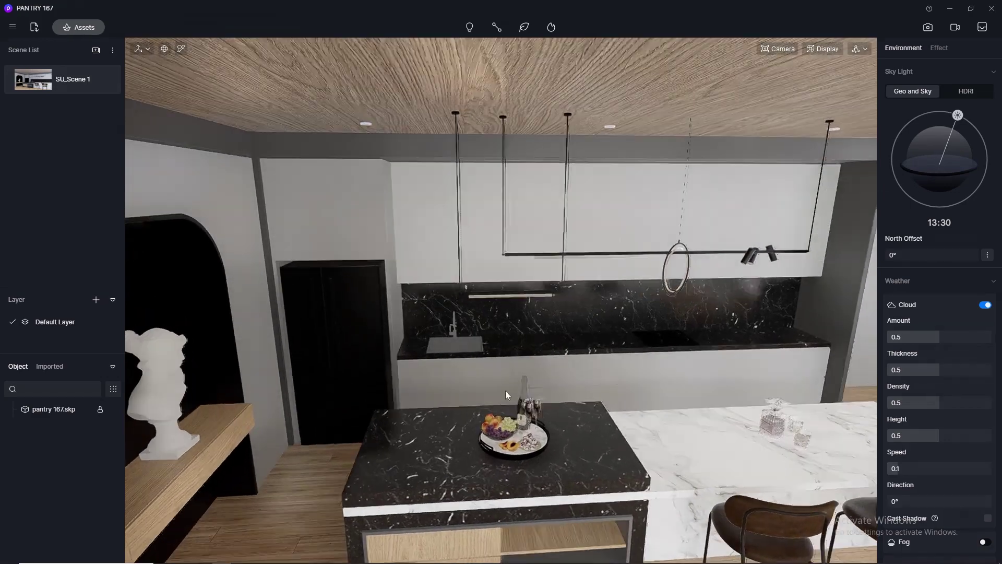
{"action": "scroll", "coordinate": [538, 330], "scroll_direction": "up", "scroll_amount": 8}
{"action": "scroll", "coordinate": [532, 330], "scroll_direction": "down", "scroll_amount": 8}
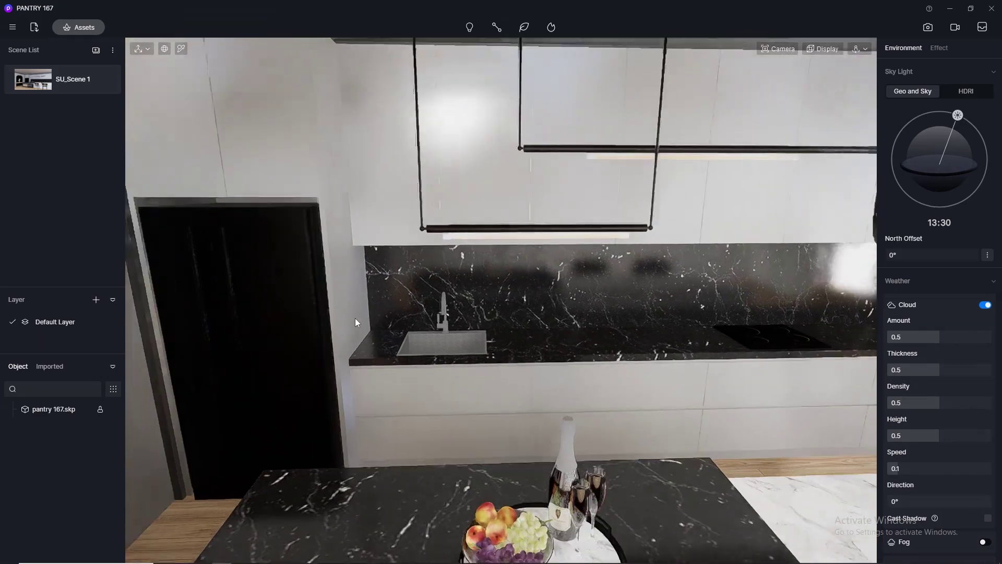
{"action": "middle_click_drag", "start_coordinate": [353, 320], "coordinate": [437, 321]}
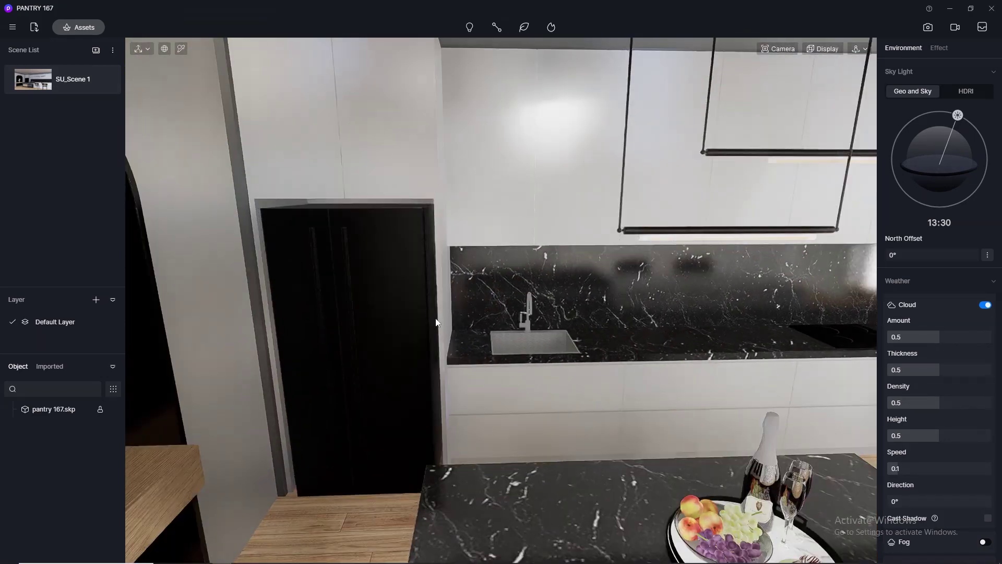
{"action": "left_click", "coordinate": [394, 259]}
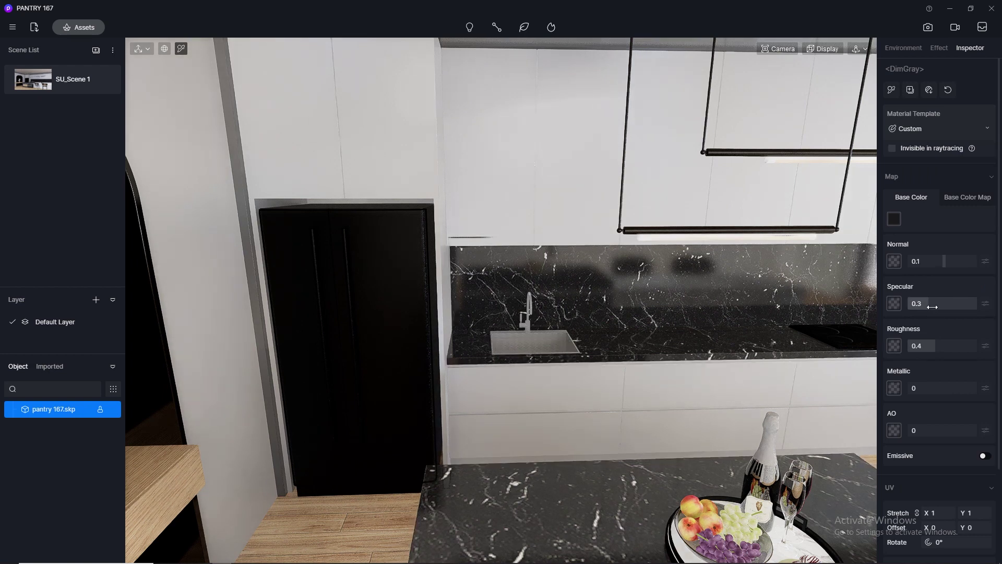
{"action": "key", "text": "Return"}
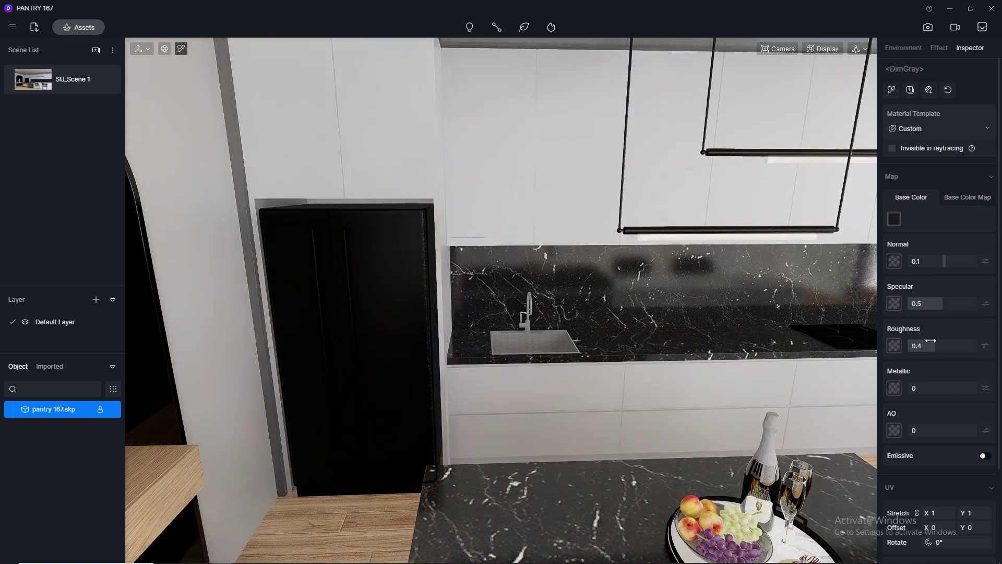
{"action": "left_click", "coordinate": [930, 342]}
{"action": "type", "text": "0.1"}
{"action": "key", "text": "Return"}
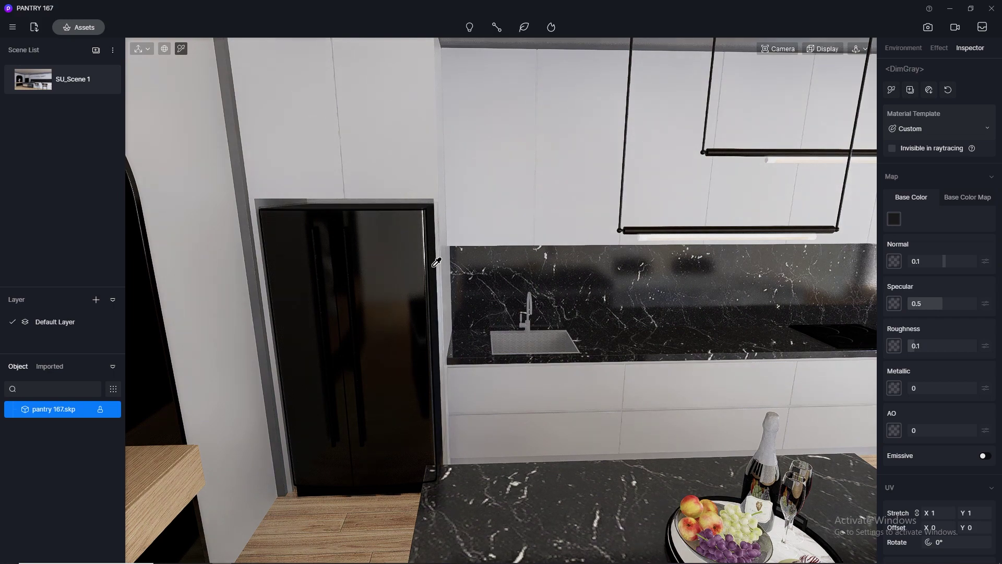
Set the Roughness of the refrigerator handles' Burnt Umber material to 0.1 and return to SU_Scene 1.
{"action": "right_click_drag", "start_coordinate": [437, 262], "coordinate": [358, 230]}
{"action": "scroll", "coordinate": [335, 213], "scroll_direction": "up", "scroll_amount": 2}
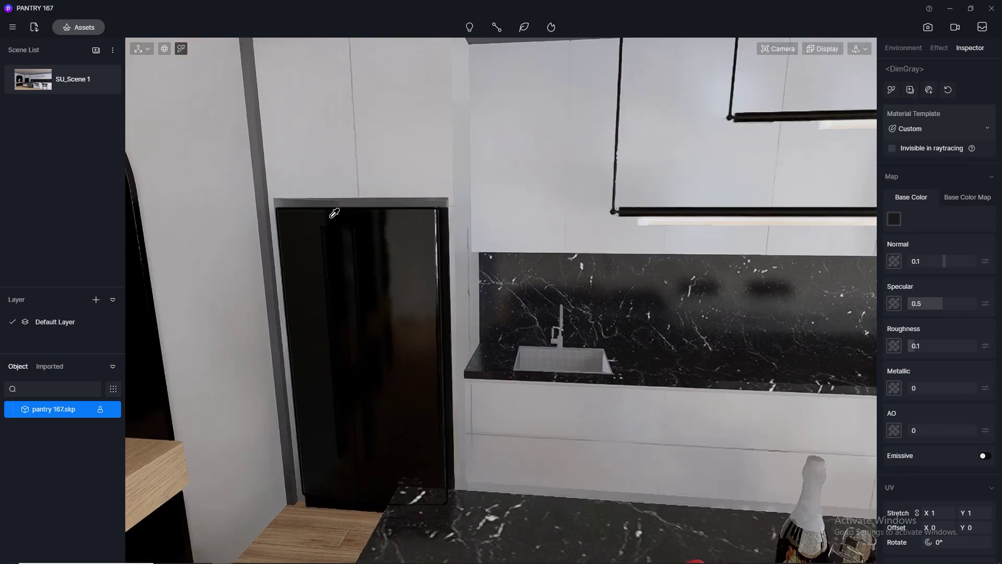
{"action": "scroll", "coordinate": [335, 212], "scroll_direction": "up", "scroll_amount": 3}
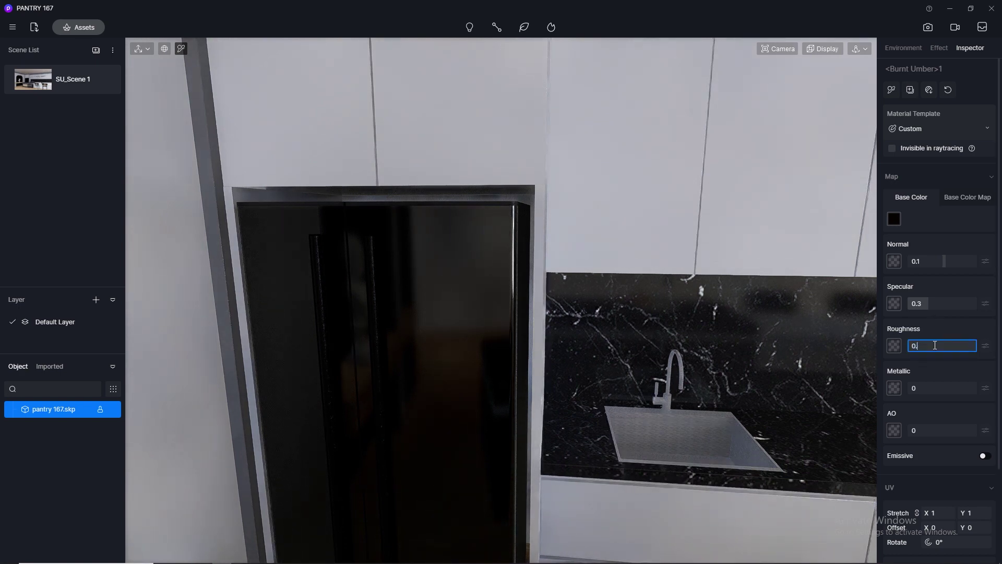
{"action": "left_click", "coordinate": [42, 89]}
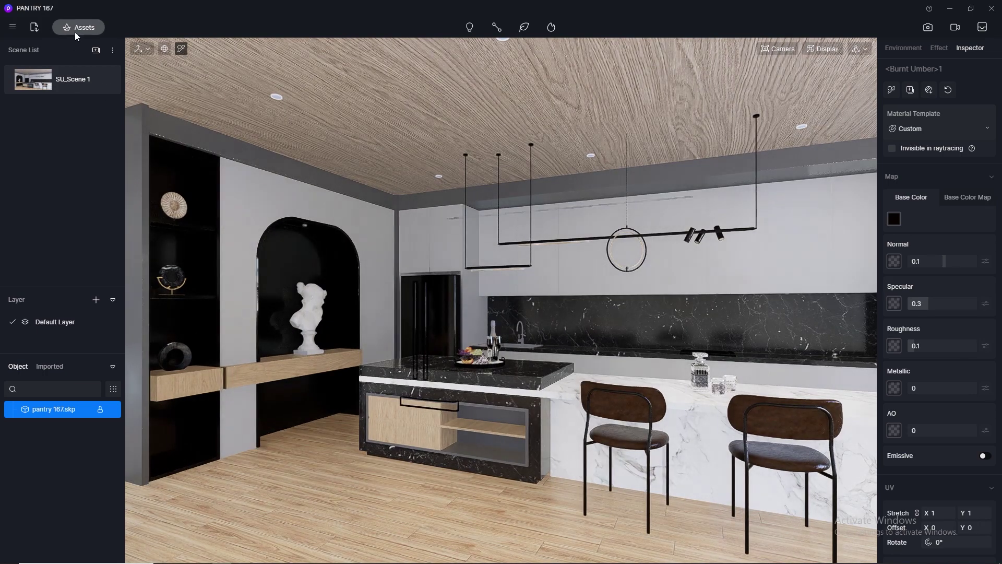
Apply the Natural Gold metal material from the asset library to the stand of the middle shelf ornament.
{"action": "left_click", "coordinate": [77, 28]}
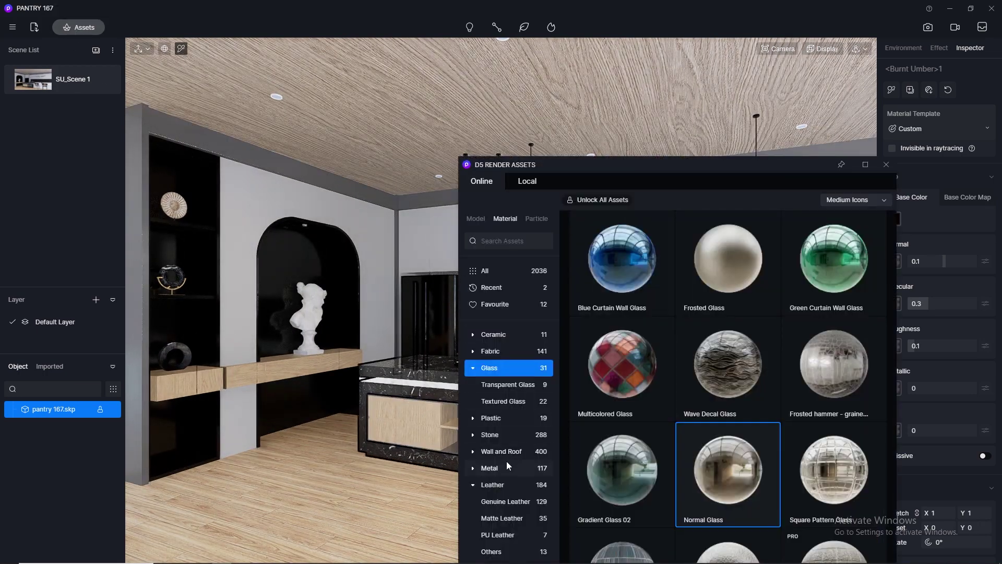
{"action": "left_click", "coordinate": [507, 463]}
{"action": "left_click_drag", "start_coordinate": [635, 164], "coordinate": [721, 35]}
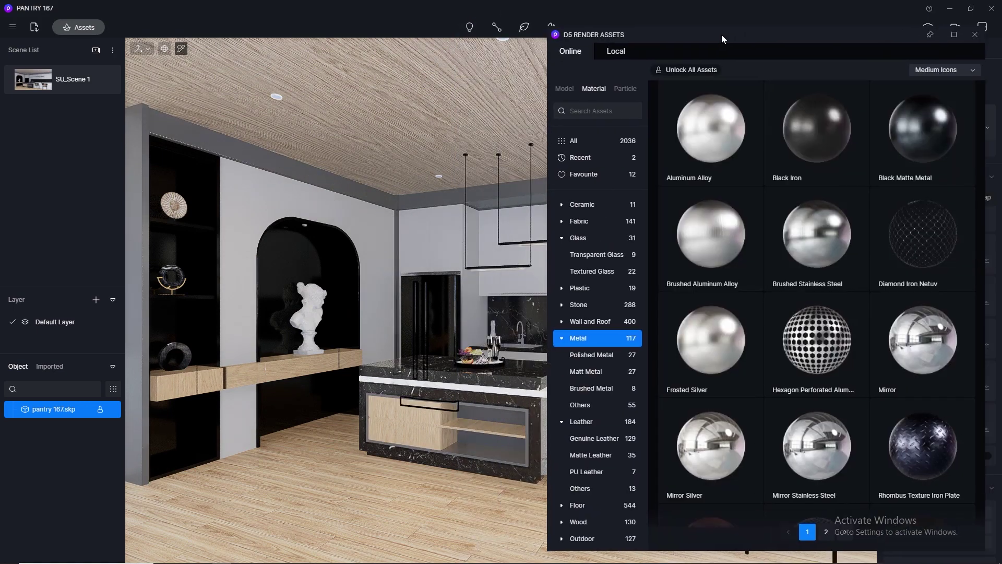
{"action": "scroll", "coordinate": [760, 327], "scroll_direction": "down", "scroll_amount": 10}
{"action": "scroll", "coordinate": [761, 328], "scroll_direction": "down", "scroll_amount": 15}
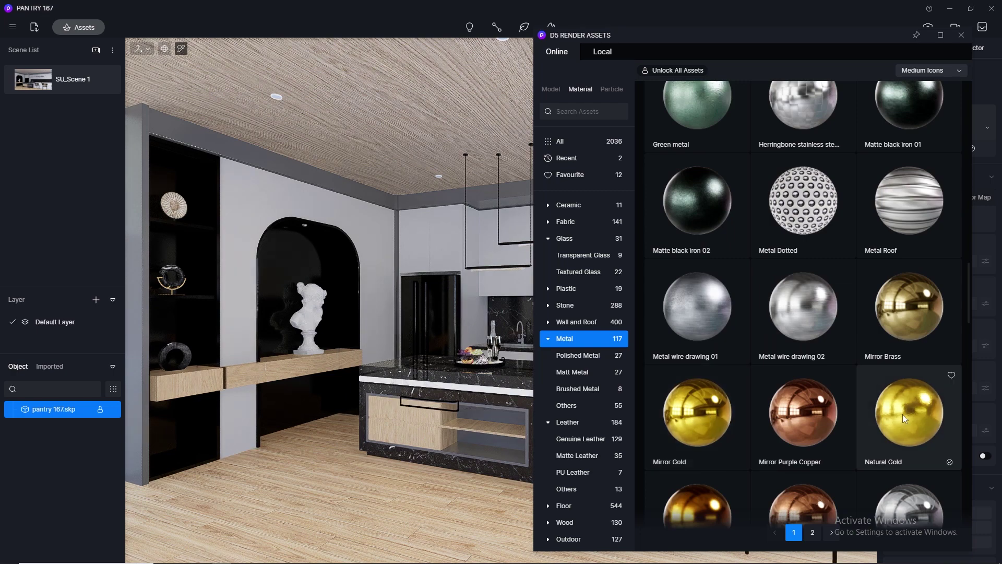
{"action": "left_click_drag", "start_coordinate": [903, 414], "coordinate": [193, 285]}
{"action": "left_click", "coordinate": [192, 282]}
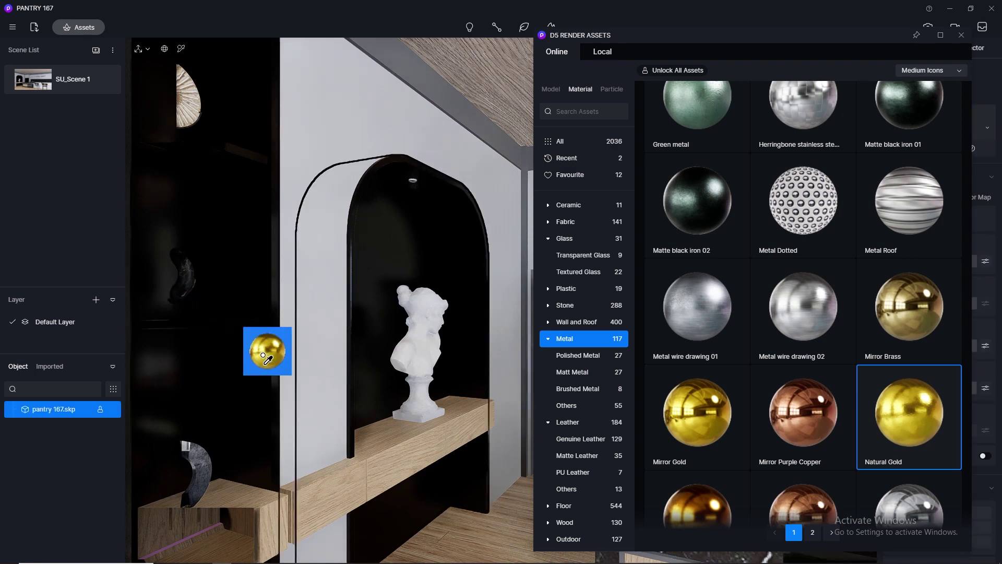
Apply Natural Gold to the neck of the champagne bottle on the kitchen island and close the asset library.
{"action": "scroll", "coordinate": [188, 350], "scroll_direction": "down", "scroll_amount": 5}
{"action": "middle_click_drag", "start_coordinate": [417, 413], "coordinate": [225, 376]}
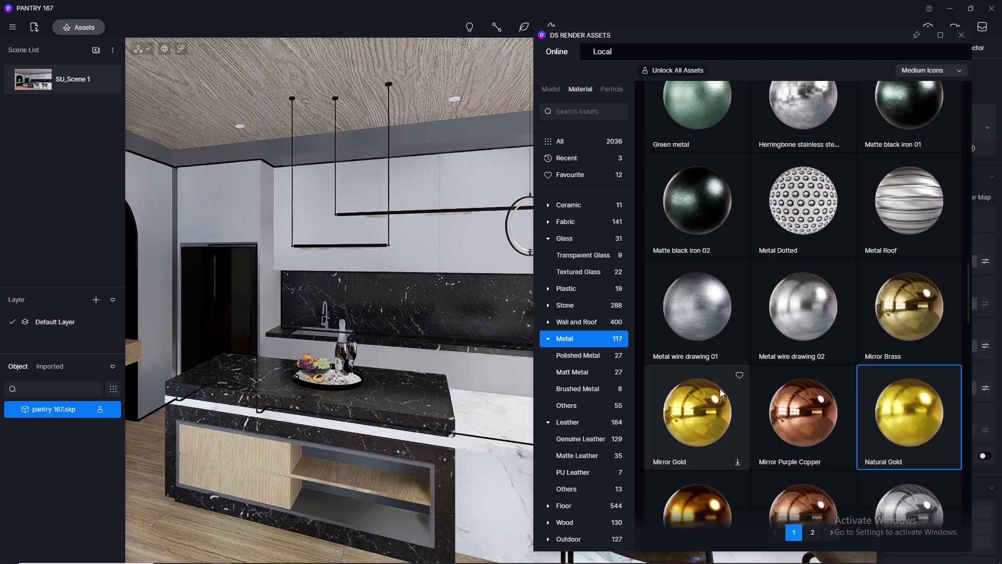
{"action": "left_click", "coordinate": [902, 417]}
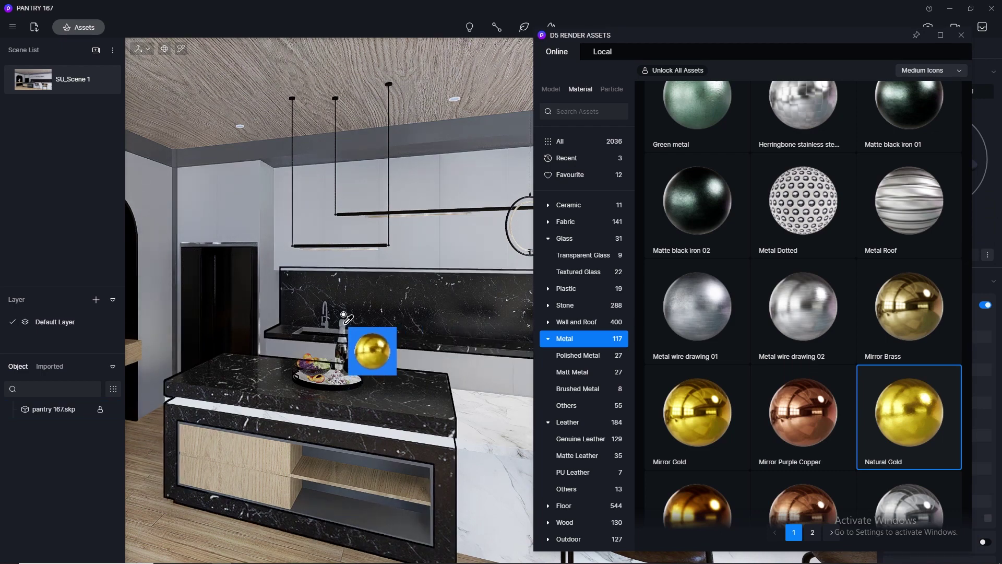
{"action": "left_click", "coordinate": [346, 319]}
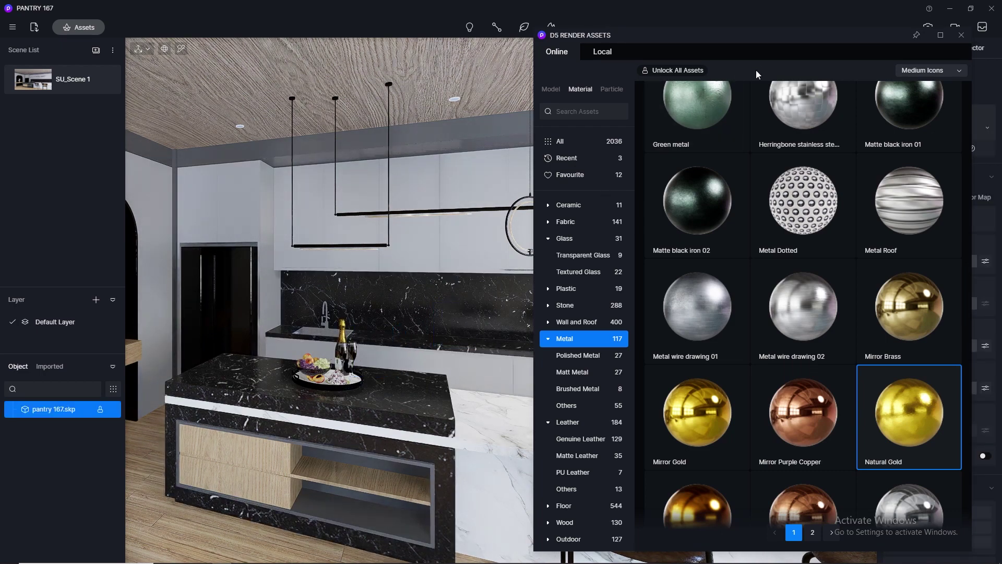
{"action": "left_click", "coordinate": [962, 37]}
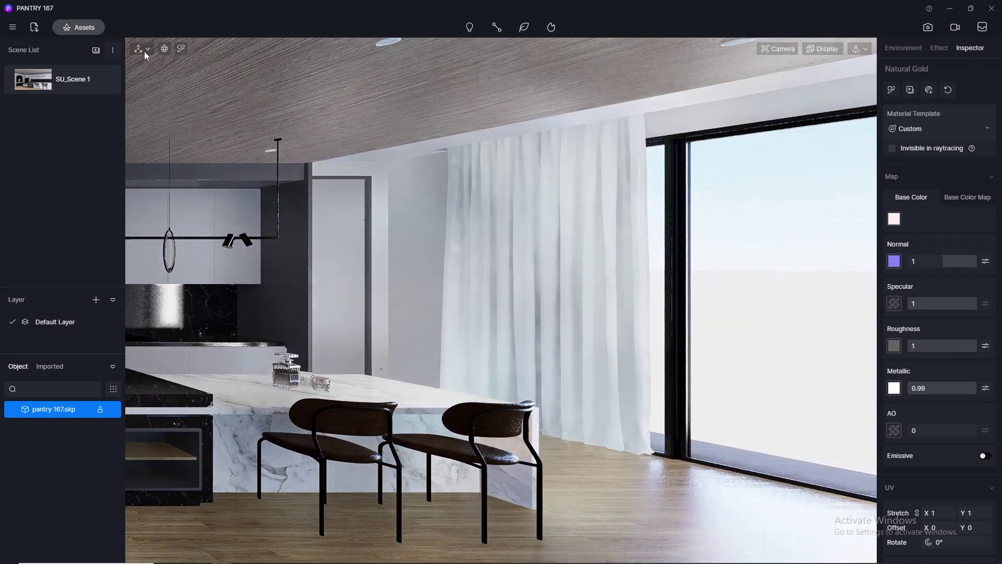
Copy the ceiling plaster material's base color map into its Normal map slot.
{"action": "middle_click_drag", "start_coordinate": [494, 111], "coordinate": [719, 337]}
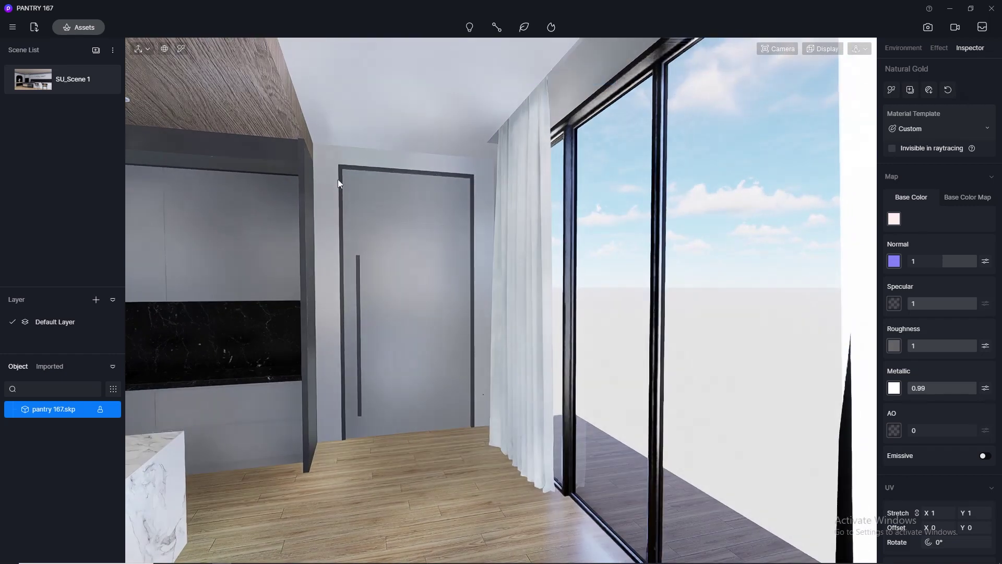
{"action": "left_click", "coordinate": [181, 48]}
{"action": "left_click", "coordinate": [390, 73]}
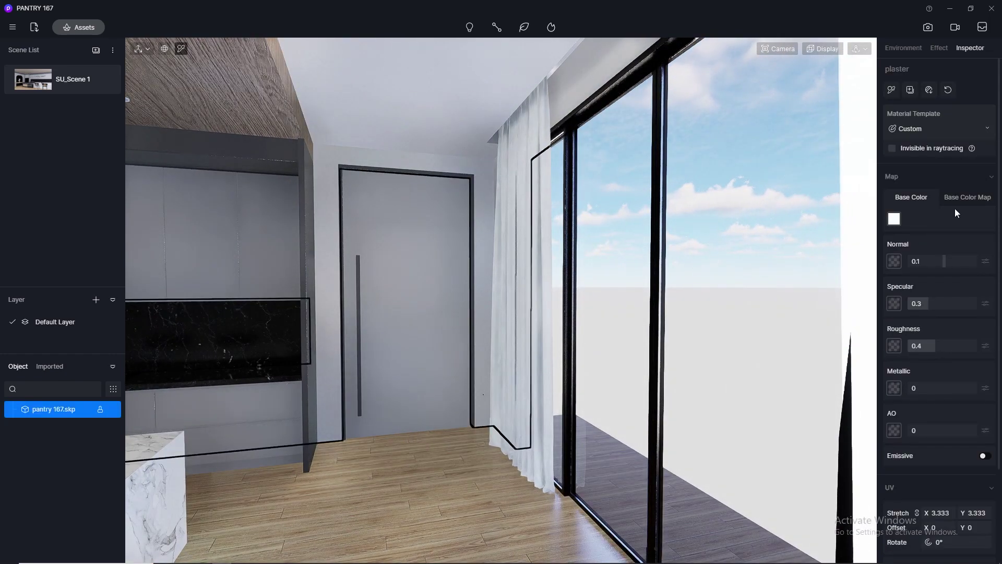
{"action": "left_click", "coordinate": [967, 197]}
{"action": "left_click", "coordinate": [895, 217]}
{"action": "left_click", "coordinate": [910, 294]}
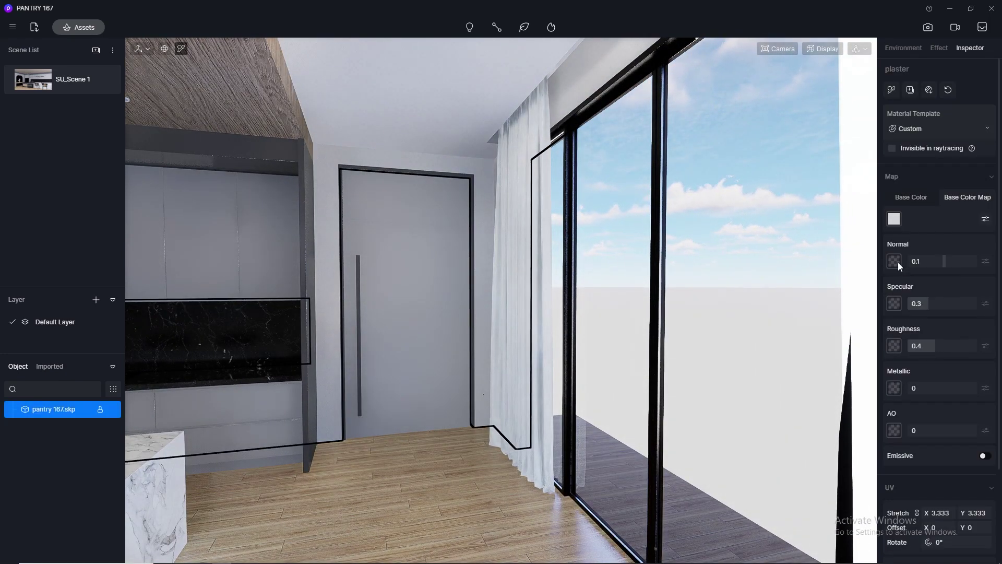
{"action": "left_click", "coordinate": [894, 261]}
{"action": "left_click", "coordinate": [907, 339]}
Set the plaster material's Roughness to 0.8.
{"action": "left_click", "coordinate": [926, 346]}
{"action": "type", "text": "0."}
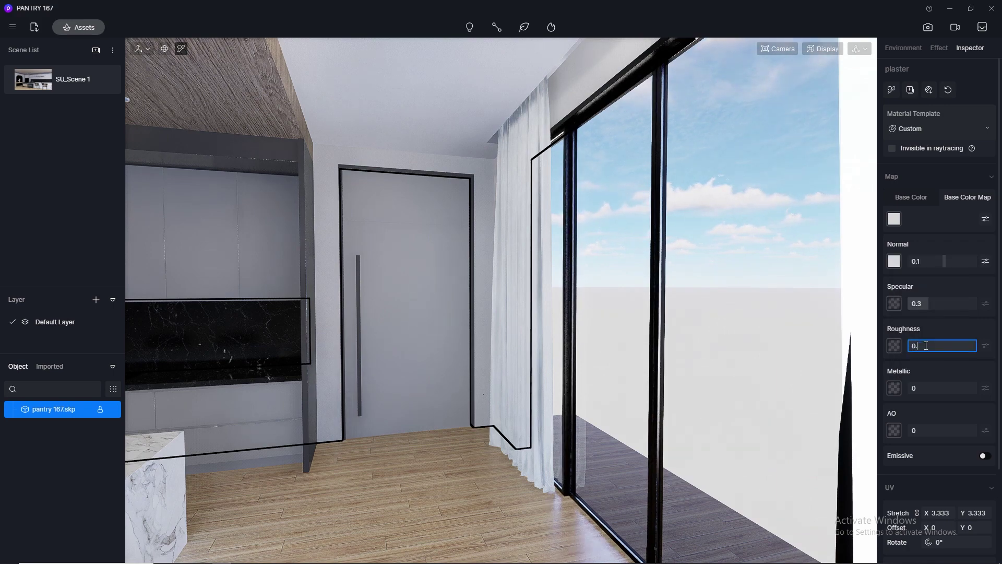
{"action": "type", "text": "8"}
{"action": "key", "text": "Return"}
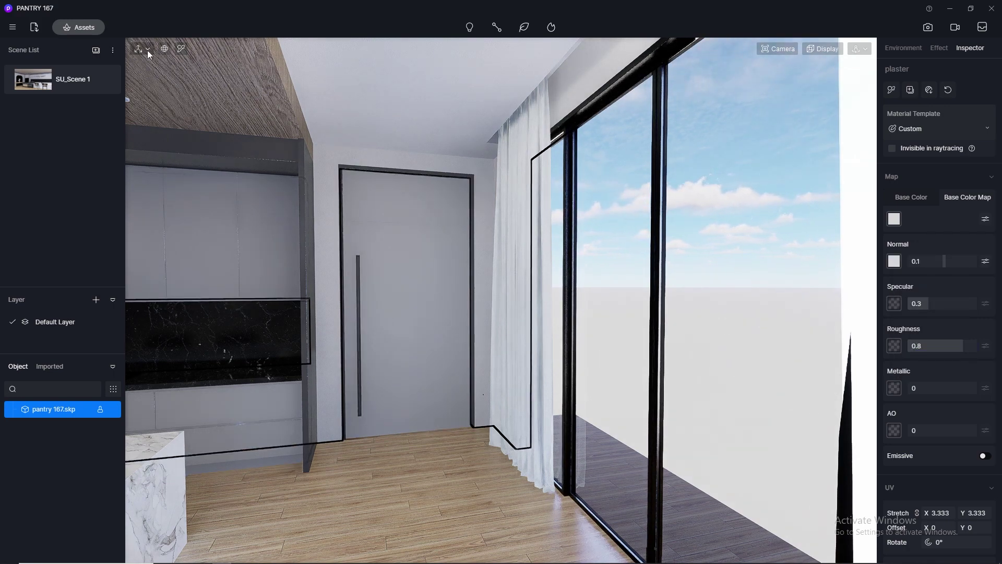
Apply the Normal Glass material from the asset library to the large window panes.
{"action": "left_click", "coordinate": [98, 33]}
{"action": "left_click", "coordinate": [616, 233]}
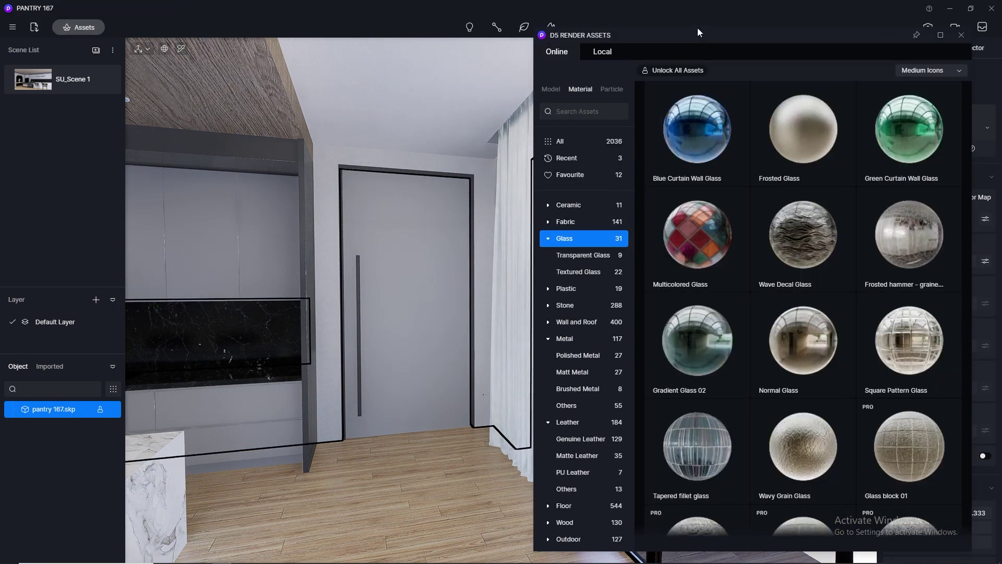
{"action": "left_click_drag", "start_coordinate": [580, 35], "coordinate": [128, 47]}
{"action": "left_click_drag", "start_coordinate": [330, 358], "coordinate": [762, 308]}
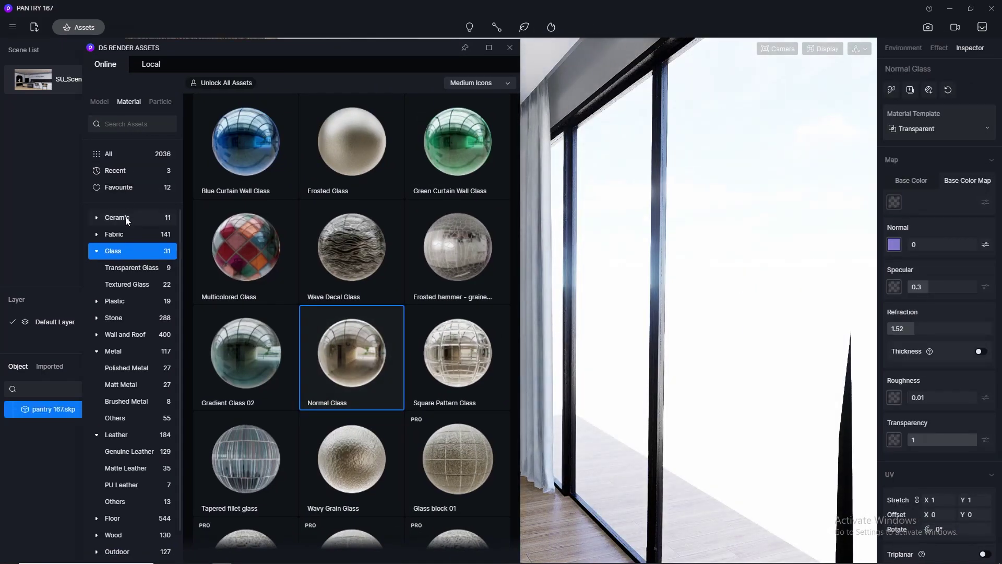
Apply the favourite material White Gauze Curtain3 to the window curtain, close the library and return to SU_Scene 1.
{"action": "left_click", "coordinate": [131, 188]}
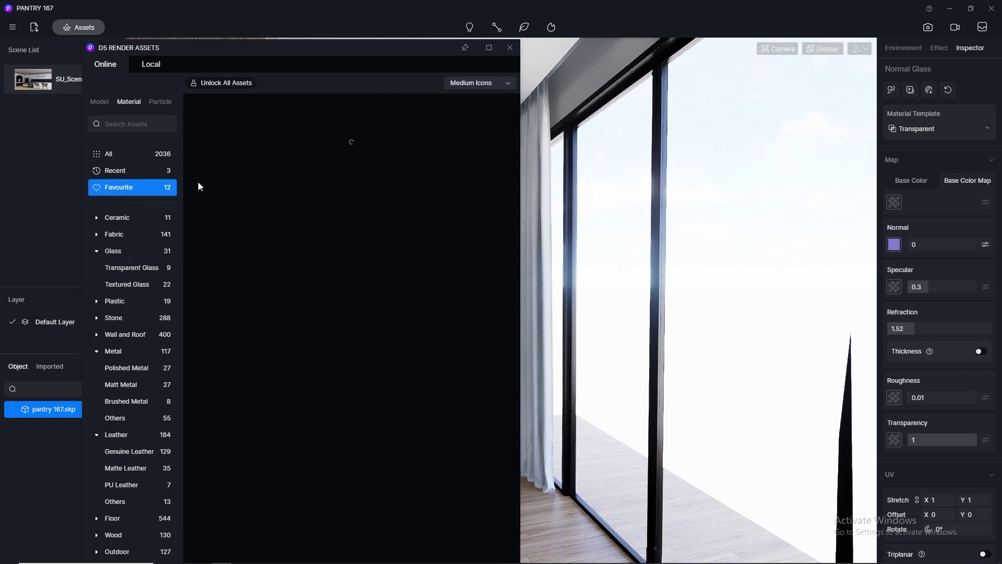
{"action": "scroll", "coordinate": [313, 394], "scroll_direction": "down", "scroll_amount": 2}
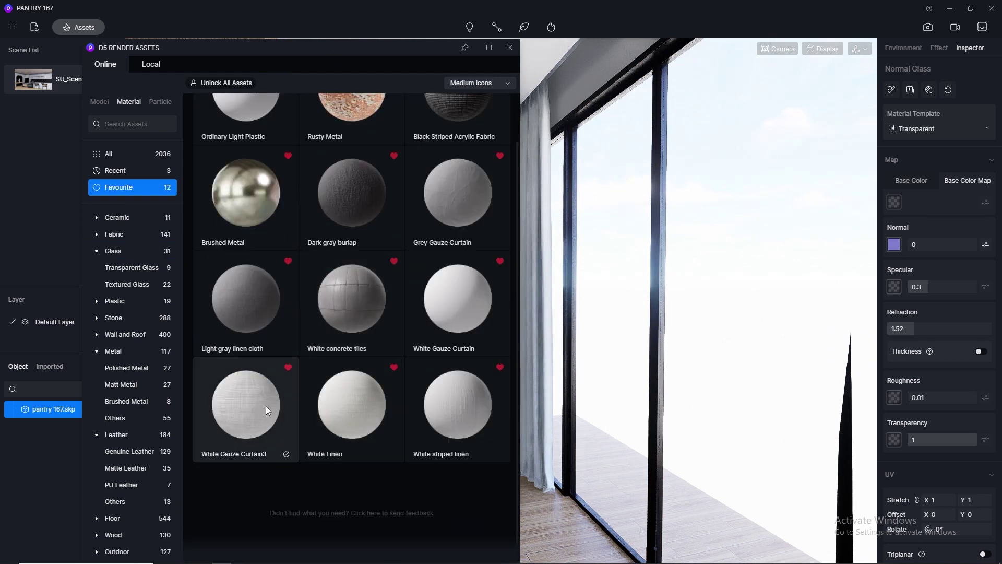
{"action": "left_click_drag", "start_coordinate": [230, 427], "coordinate": [572, 399]}
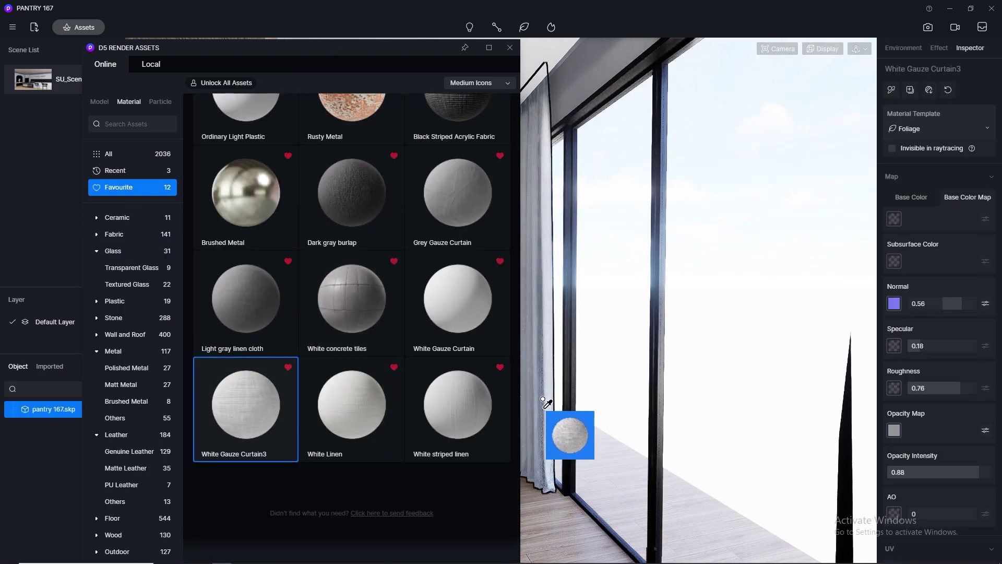
{"action": "left_click", "coordinate": [510, 48]}
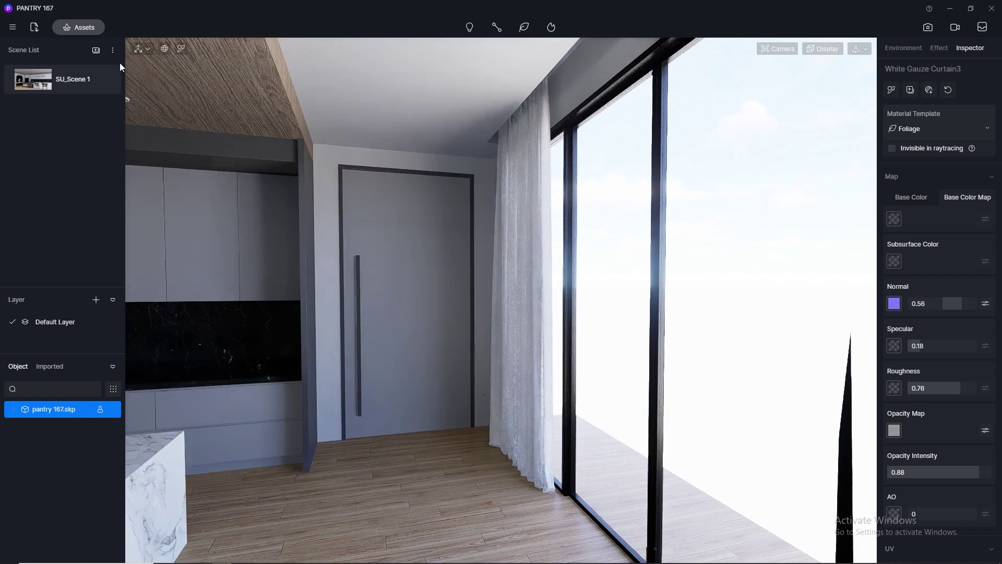
{"action": "left_click", "coordinate": [28, 80]}
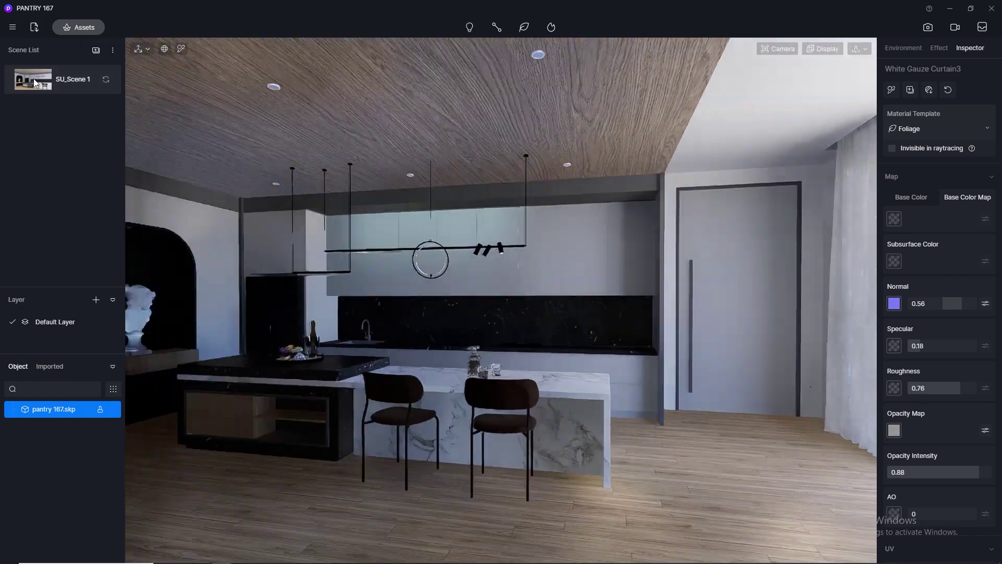
{"action": "key", "text": "F8"}
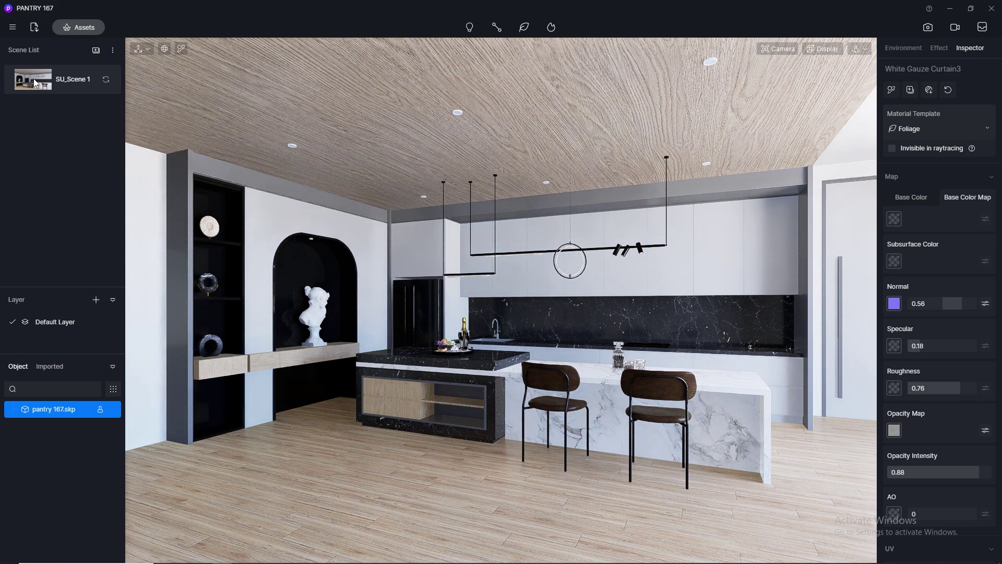
Switch the environment's sky light to HDRI, keeping the Early Morning sky.
{"action": "left_click", "coordinate": [898, 49]}
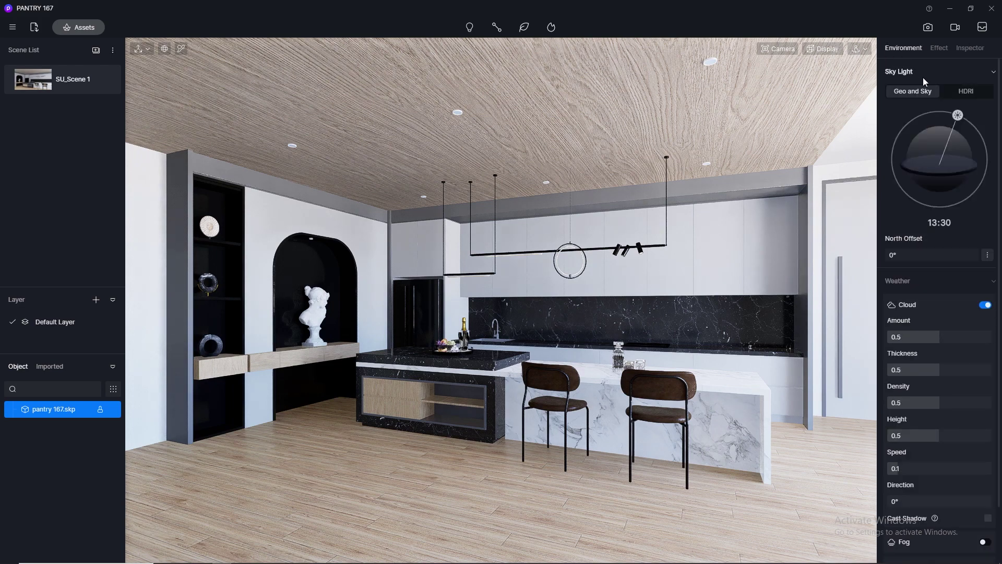
{"action": "left_click", "coordinate": [970, 99]}
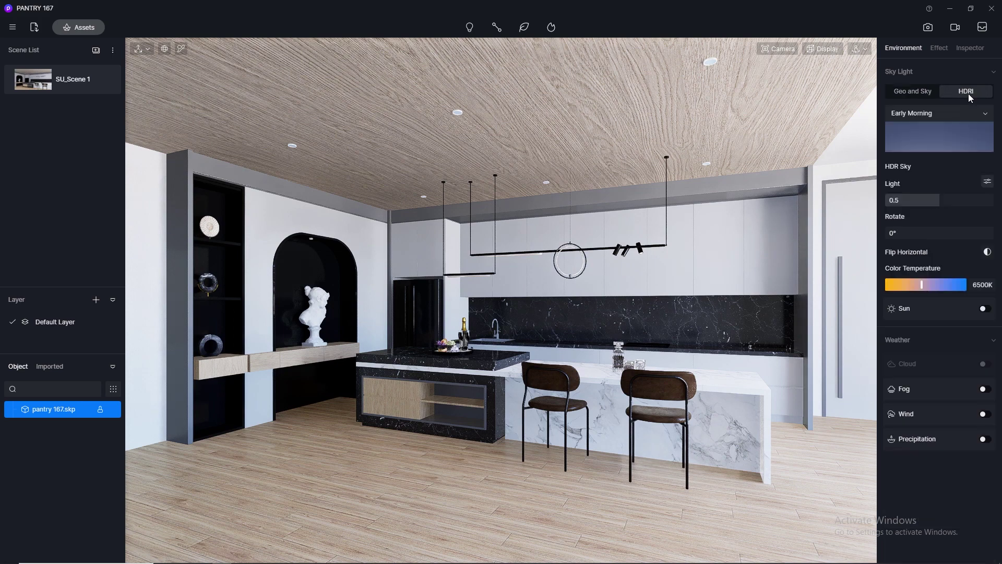
{"action": "left_click", "coordinate": [972, 112]}
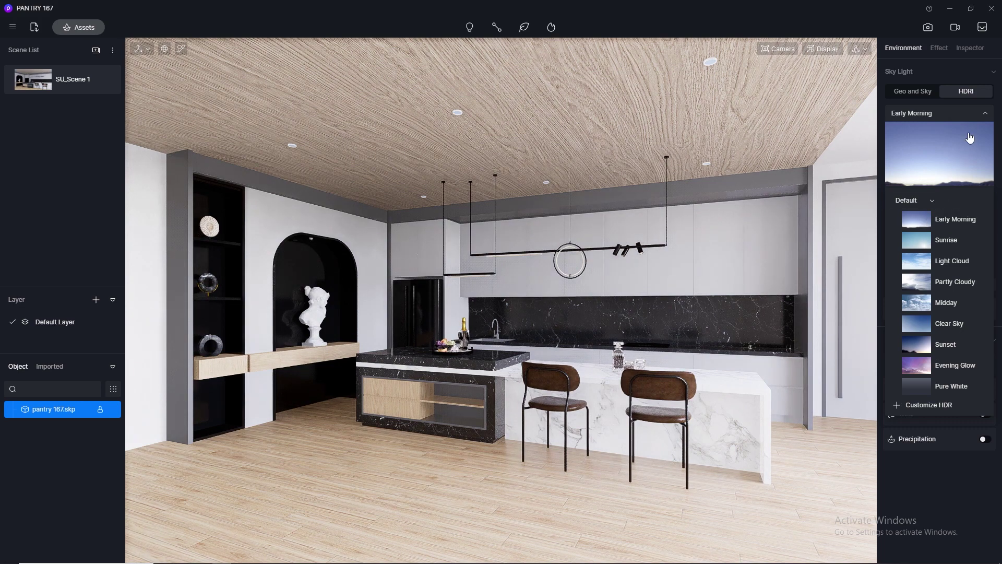
{"action": "left_click", "coordinate": [987, 117]}
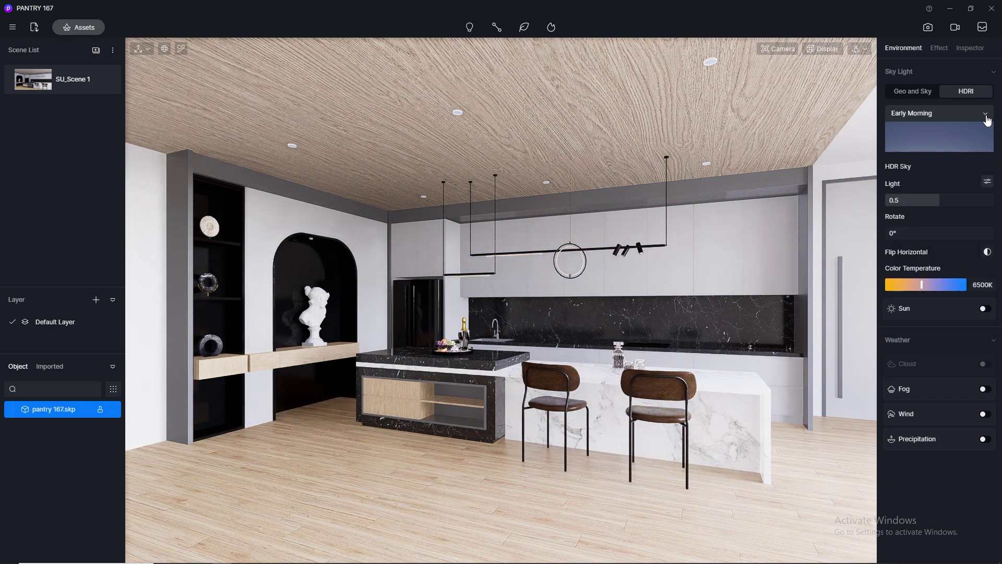
Try a Light value of 0.1 for the HDR sky and set it back to 0.5.
{"action": "left_click", "coordinate": [918, 199]}
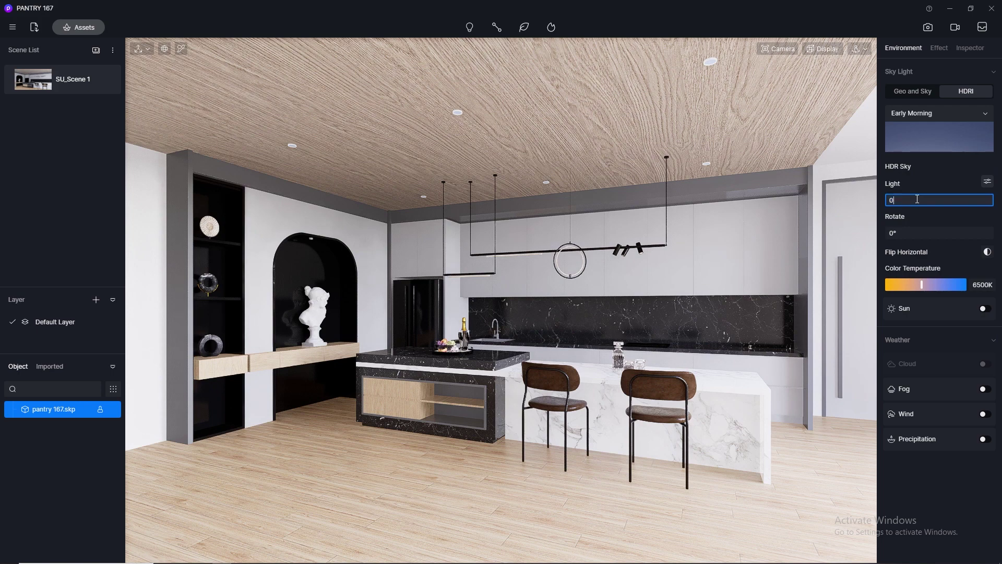
{"action": "type", "text": "0.1"}
{"action": "key", "text": "Return"}
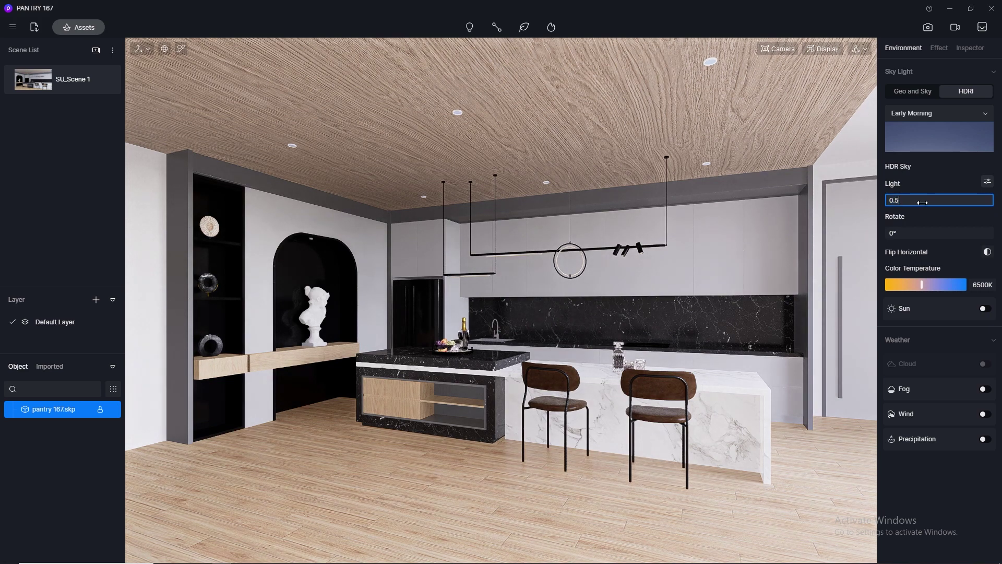
{"action": "key", "text": "Return"}
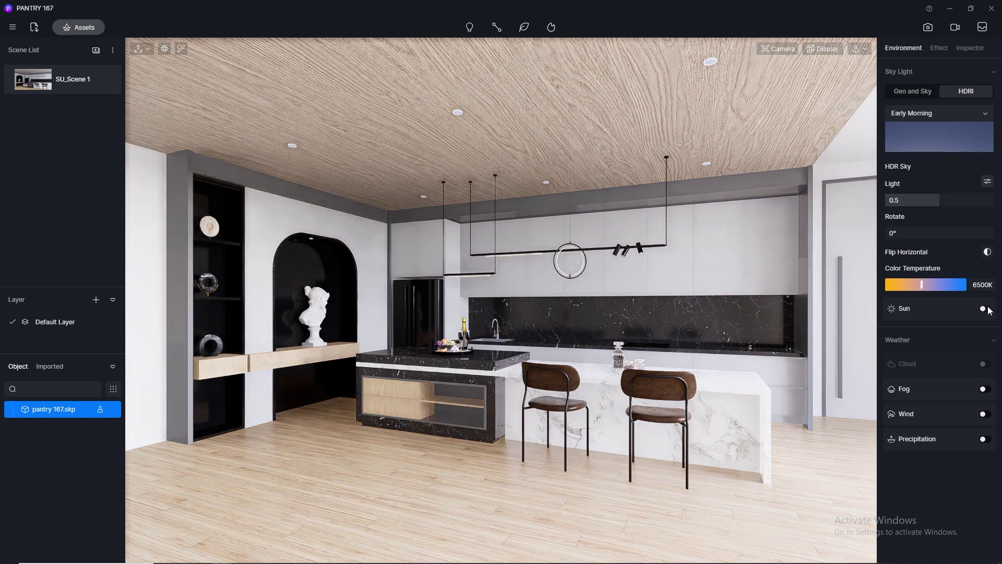
Try the sun with a custom direction at altitude 46.5 and azimuth 72.4, and turn it off again.
{"action": "left_click", "coordinate": [987, 310]}
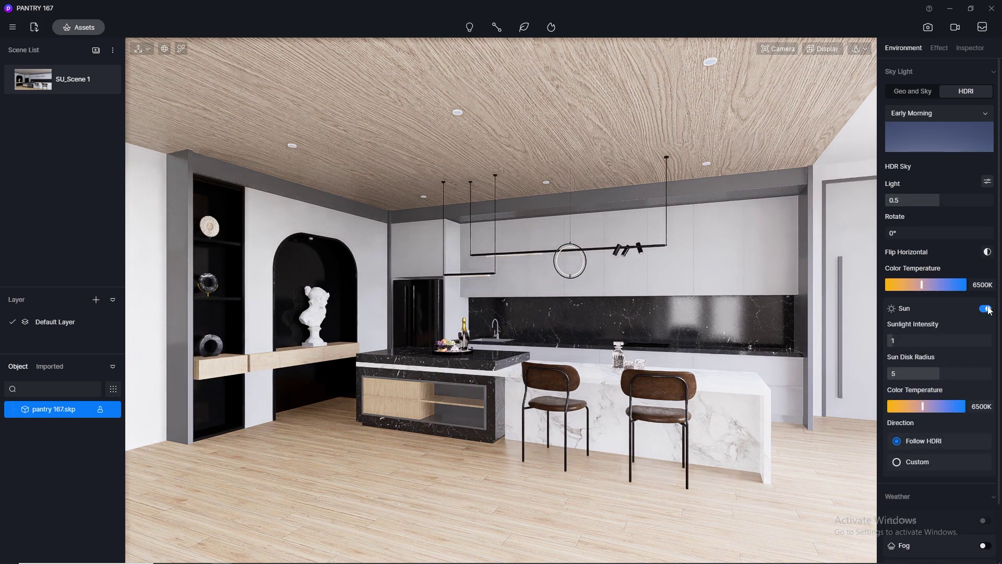
{"action": "left_click", "coordinate": [899, 463]}
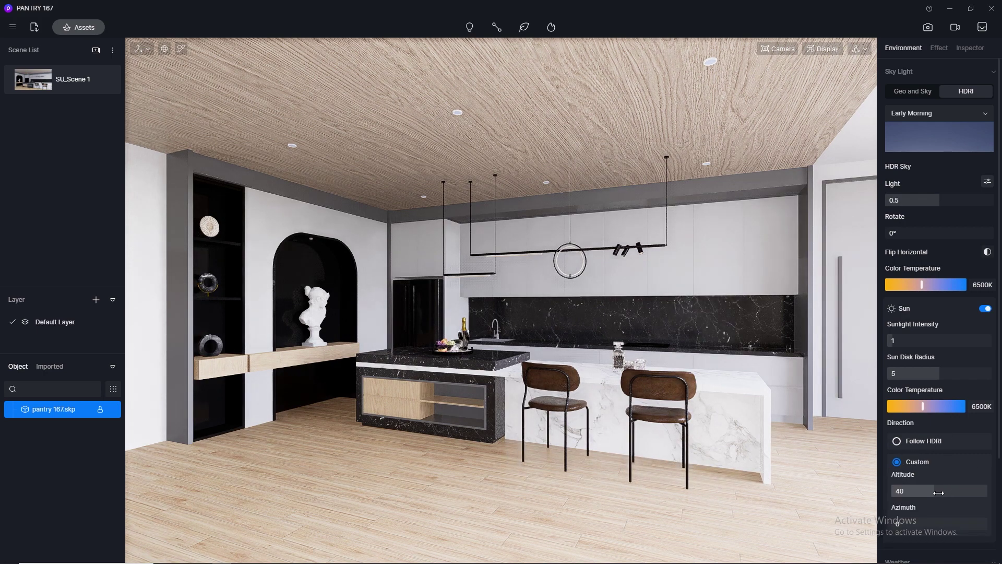
{"action": "left_click_drag", "start_coordinate": [904, 492], "coordinate": [942, 492]}
{"action": "mouse_move", "coordinate": [899, 523]}
{"action": "left_mouse_down"}
{"action": "mouse_move", "coordinate": [939, 525]}
{"action": "mouse_move", "coordinate": [905, 528]}
{"action": "left_mouse_up"}
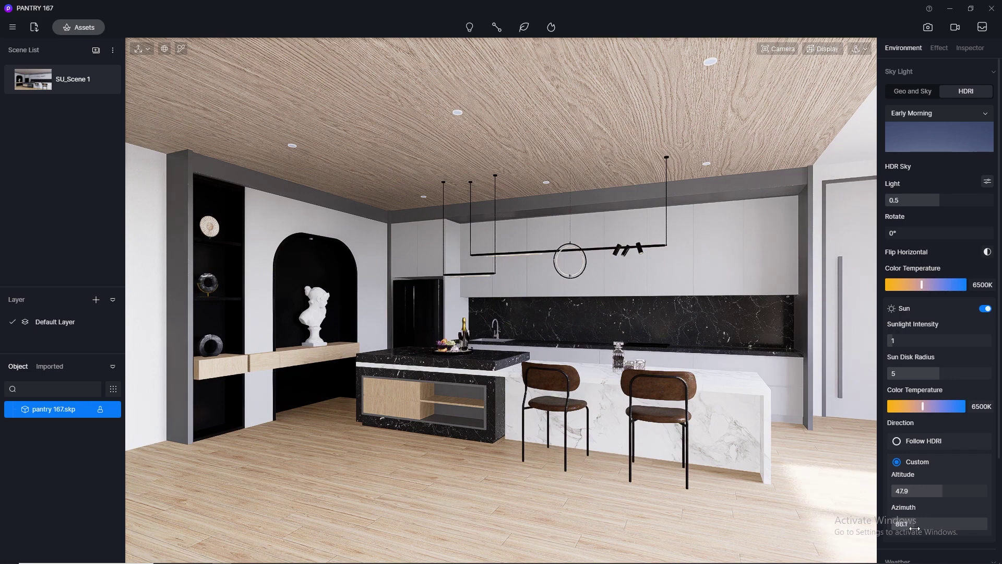
{"action": "mouse_move", "coordinate": [933, 490]}
{"action": "left_mouse_down"}
{"action": "mouse_move", "coordinate": [917, 491]}
{"action": "mouse_move", "coordinate": [955, 488]}
{"action": "mouse_move", "coordinate": [934, 489]}
{"action": "left_mouse_up"}
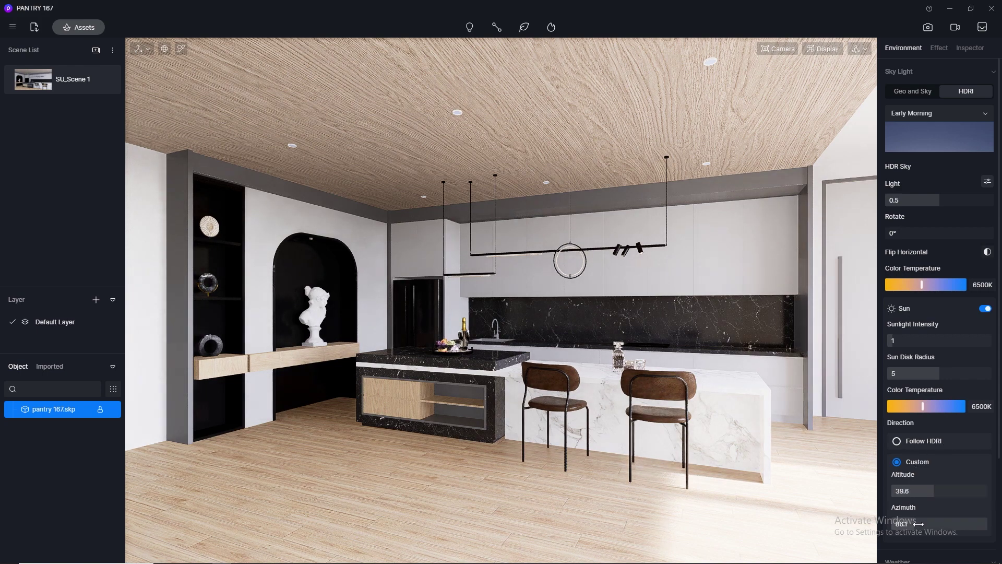
{"action": "left_click_drag", "start_coordinate": [913, 522], "coordinate": [942, 499]}
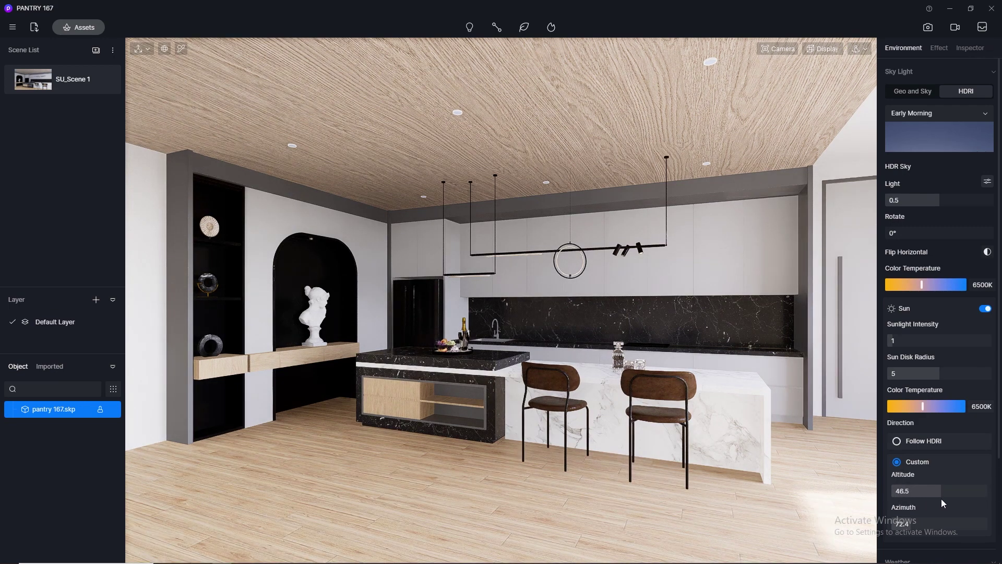
{"action": "left_click", "coordinate": [987, 311]}
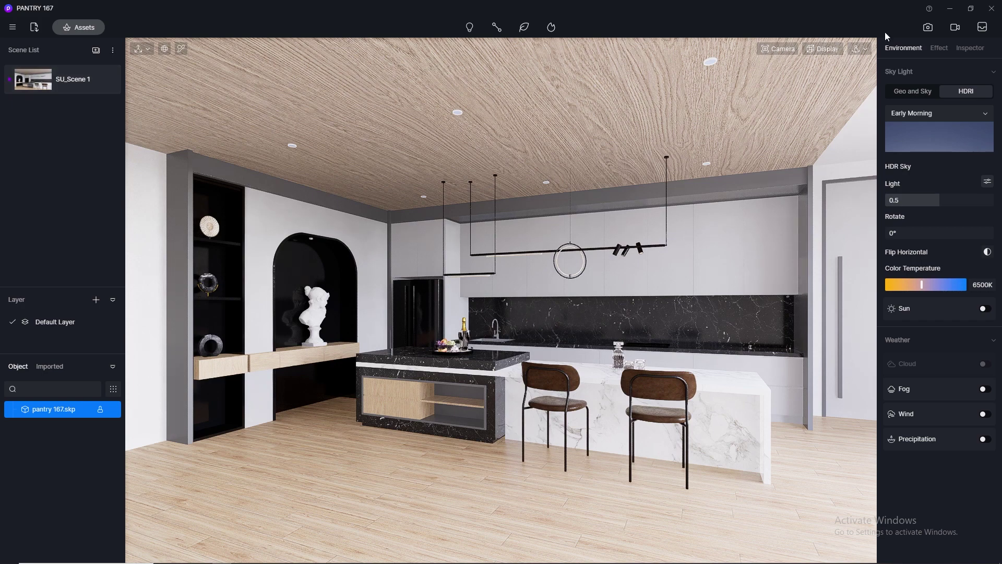
Make the ceiling downlight material emissive with an intensity of 10.
{"action": "left_click", "coordinate": [928, 28]}
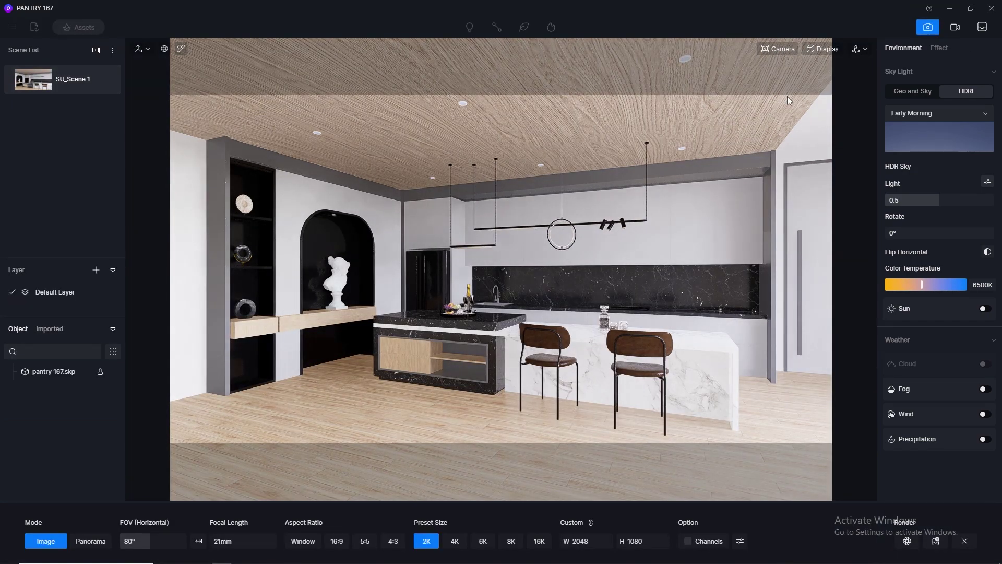
{"action": "left_click", "coordinate": [934, 27]}
{"action": "left_click", "coordinate": [183, 50]}
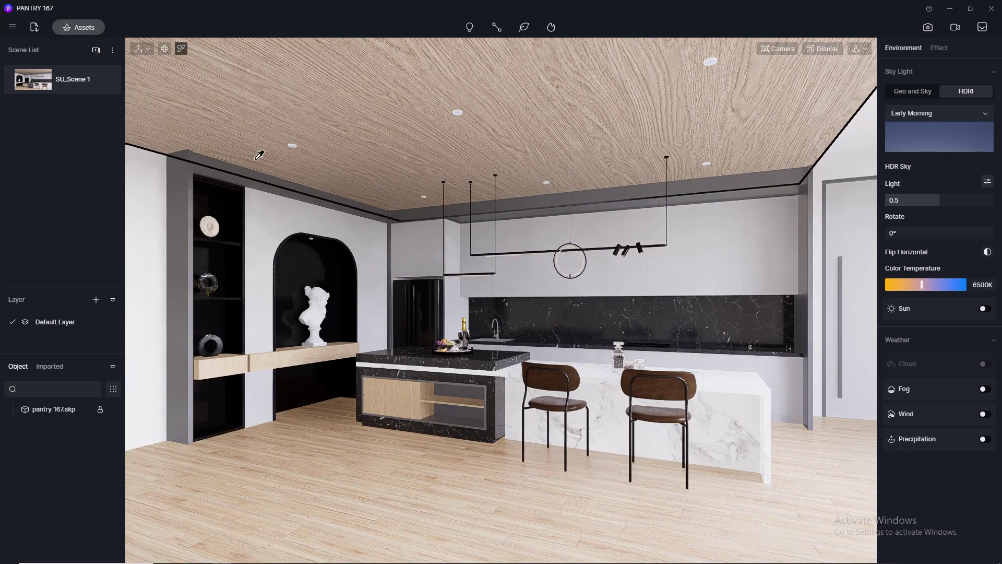
{"action": "scroll", "coordinate": [256, 150], "scroll_direction": "up", "scroll_amount": 5}
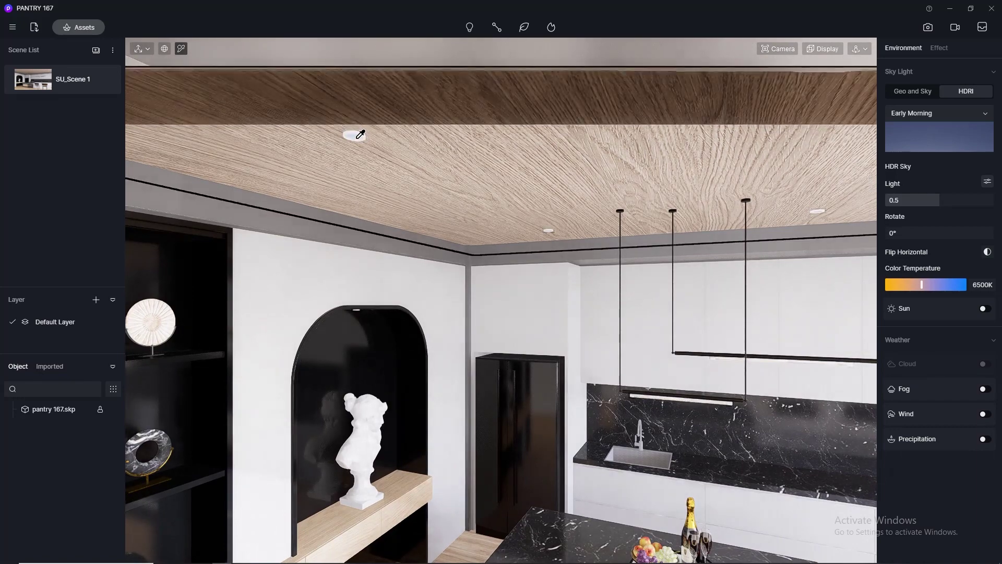
{"action": "left_click", "coordinate": [358, 137]}
{"action": "left_click", "coordinate": [985, 455]}
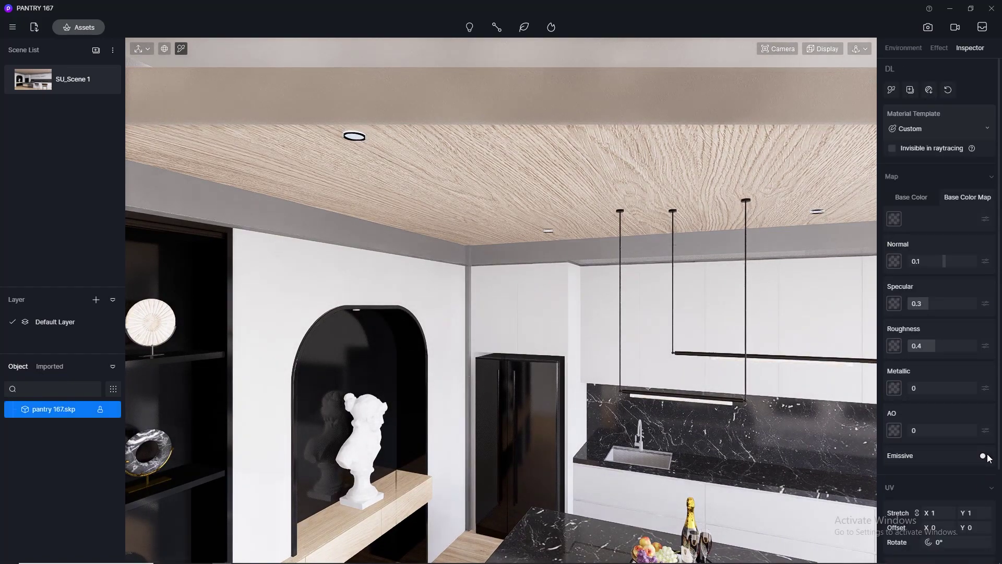
{"action": "double_click", "coordinate": [919, 485]}
{"action": "type", "text": "10"}
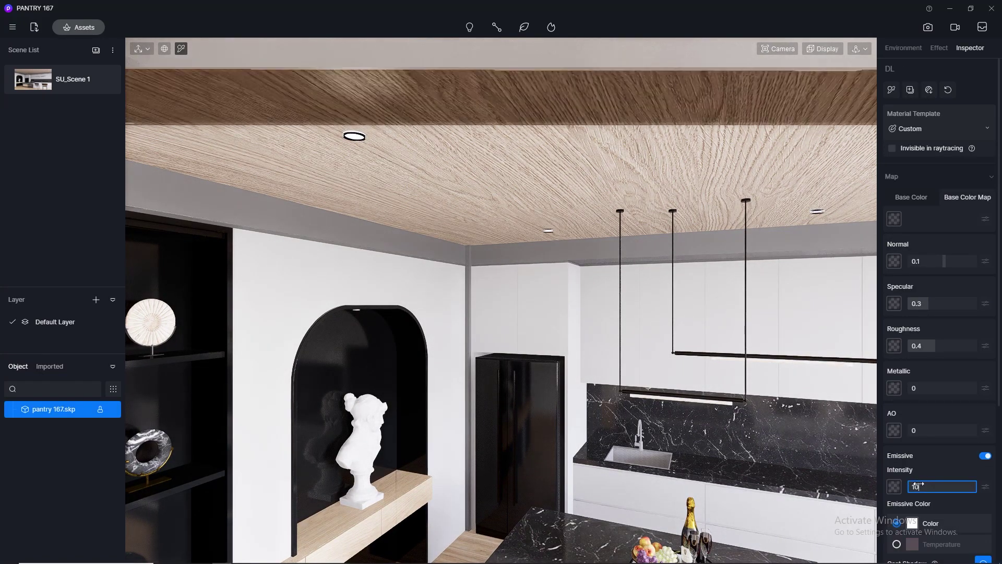
{"action": "key", "text": "Return"}
Make the linear pendant light strips emissive with intensity 10 and a colour temperature of 3500.
{"action": "scroll", "coordinate": [791, 438], "scroll_direction": "down", "scroll_amount": 5}
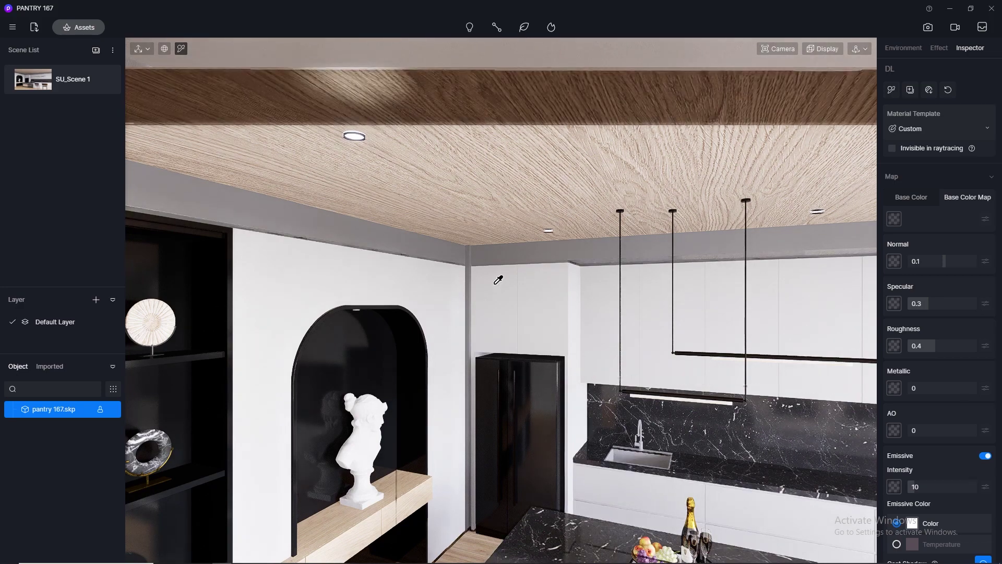
{"action": "left_click", "coordinate": [778, 48]}
{"action": "left_click_drag", "start_coordinate": [780, 148], "coordinate": [633, 152]}
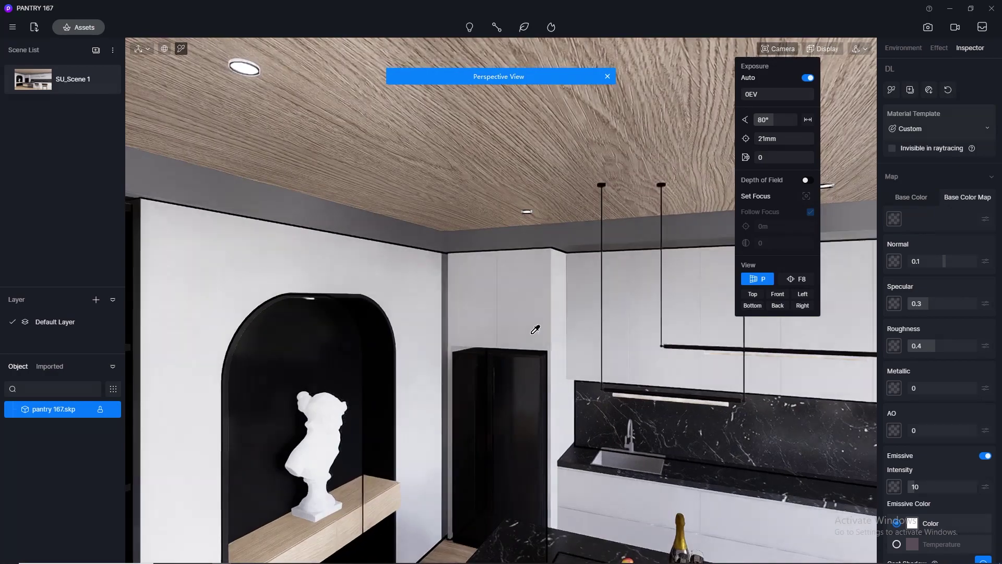
{"action": "left_click", "coordinate": [428, 241]}
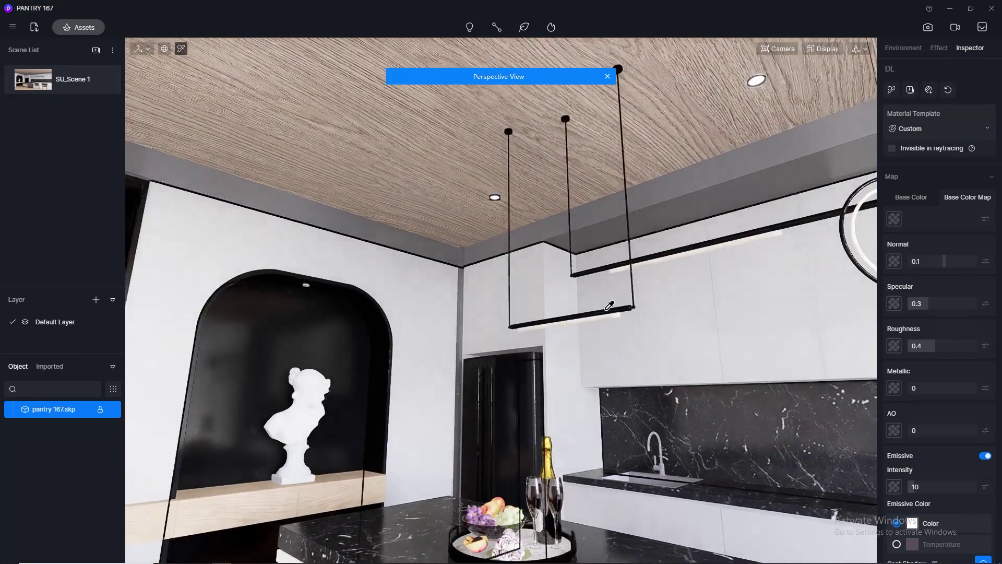
{"action": "scroll", "coordinate": [611, 310], "scroll_direction": "up", "scroll_amount": 5}
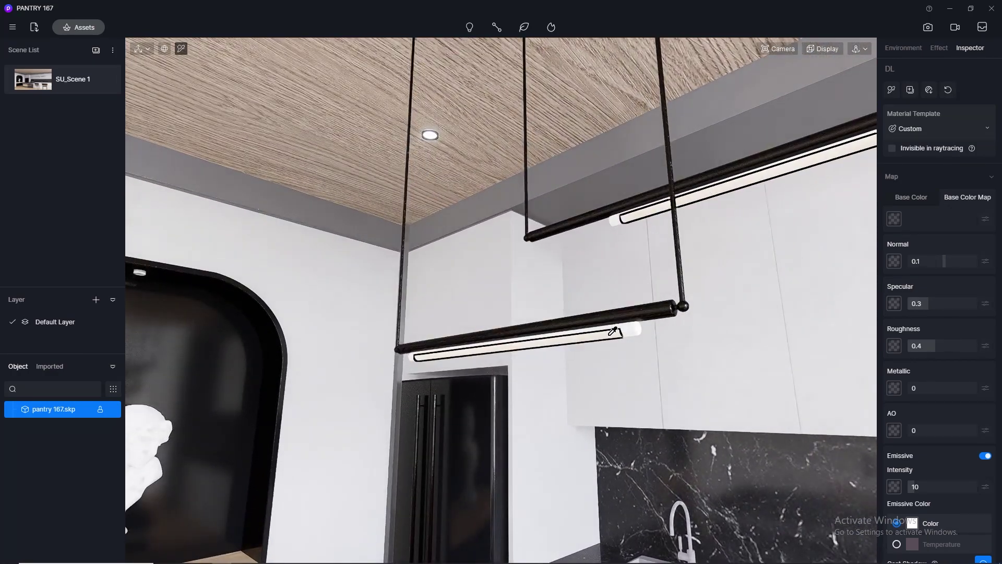
{"action": "left_click", "coordinate": [609, 326]}
{"action": "scroll", "coordinate": [470, 284], "scroll_direction": "down", "scroll_amount": 5}
{"action": "right_click_drag", "start_coordinate": [768, 364], "coordinate": [648, 352]}
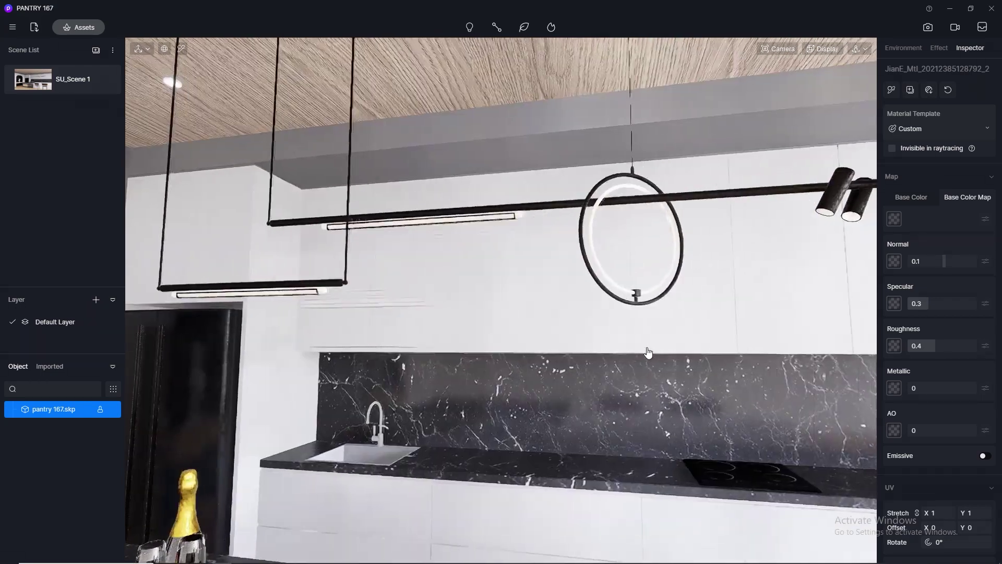
{"action": "left_click", "coordinate": [985, 457]}
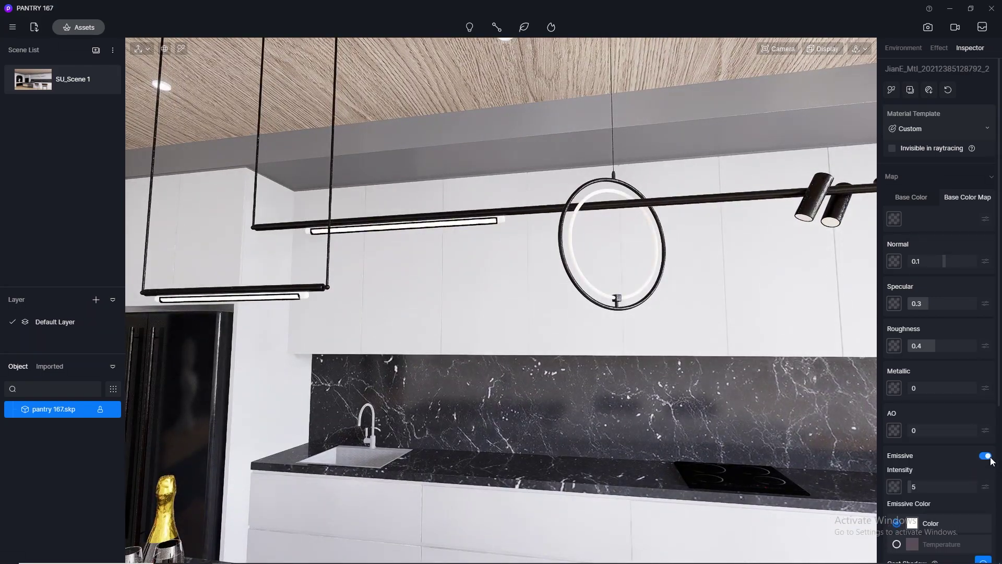
{"action": "left_click", "coordinate": [949, 489]}
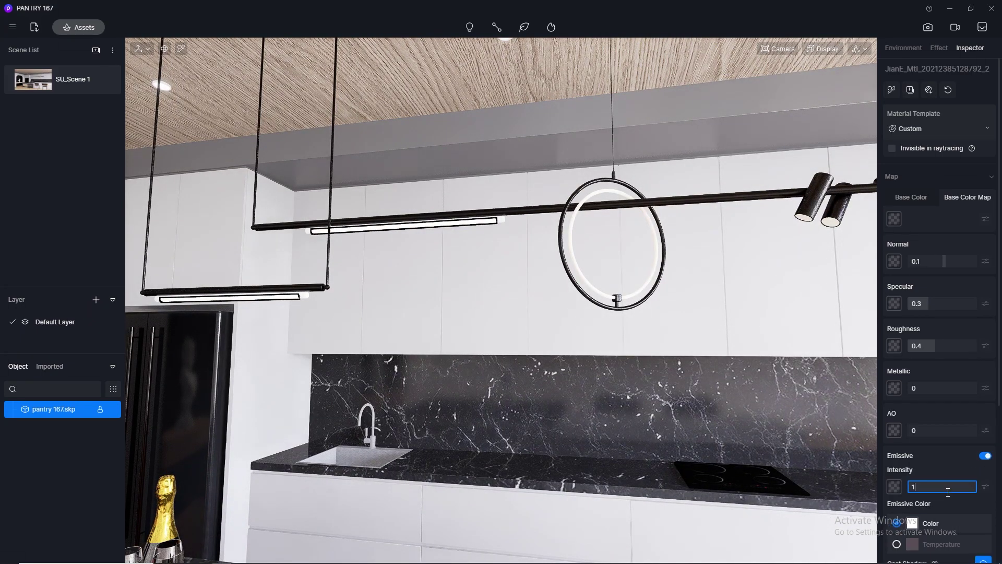
{"action": "left_click", "coordinate": [939, 544]}
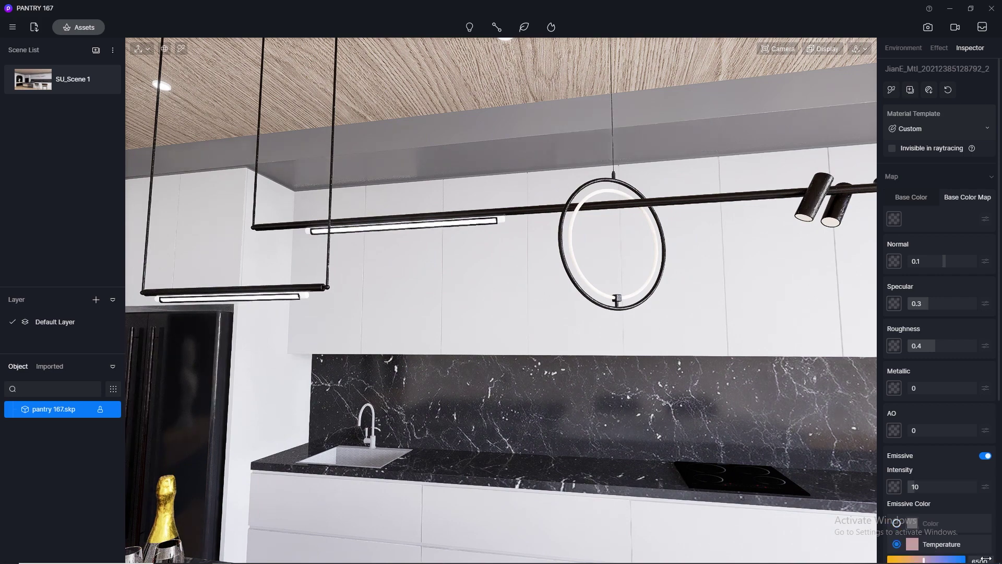
{"action": "type", "text": "3500"}
{"action": "key", "text": "Return"}
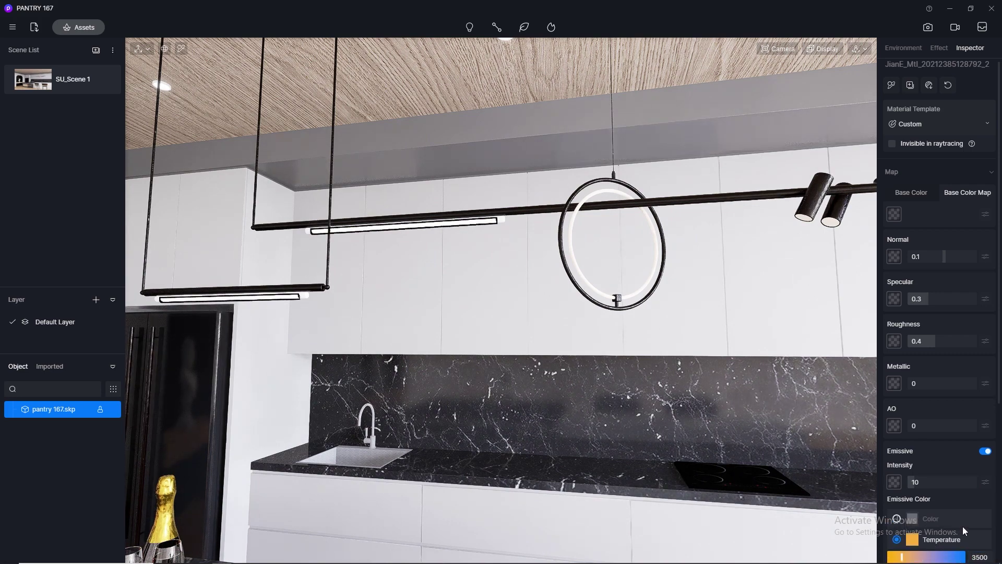
Make the inner ring of the circular pendant lamp emissive with intensity 10 and a colour temperature of 3500.
{"action": "left_click", "coordinate": [182, 49]}
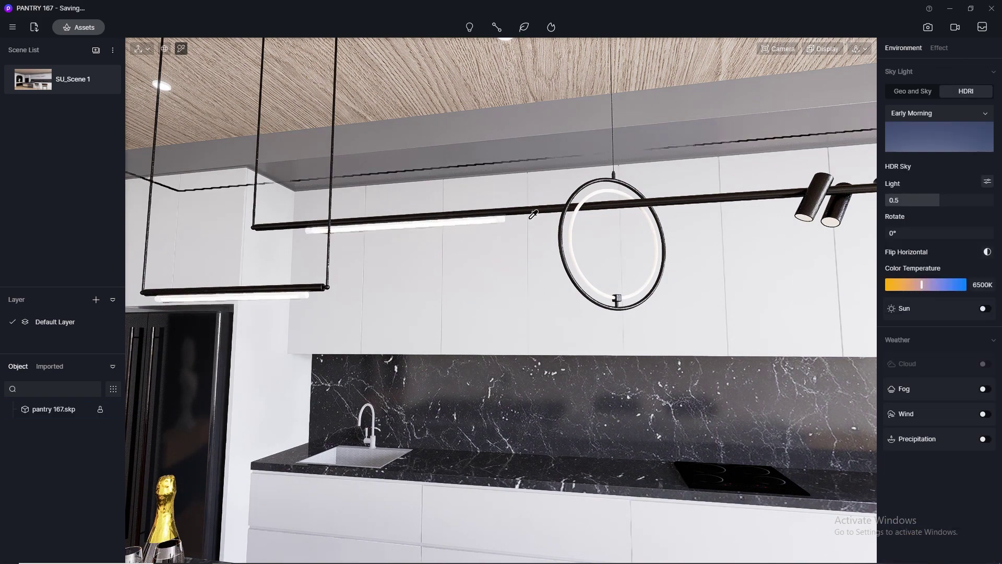
{"action": "left_click", "coordinate": [577, 235]}
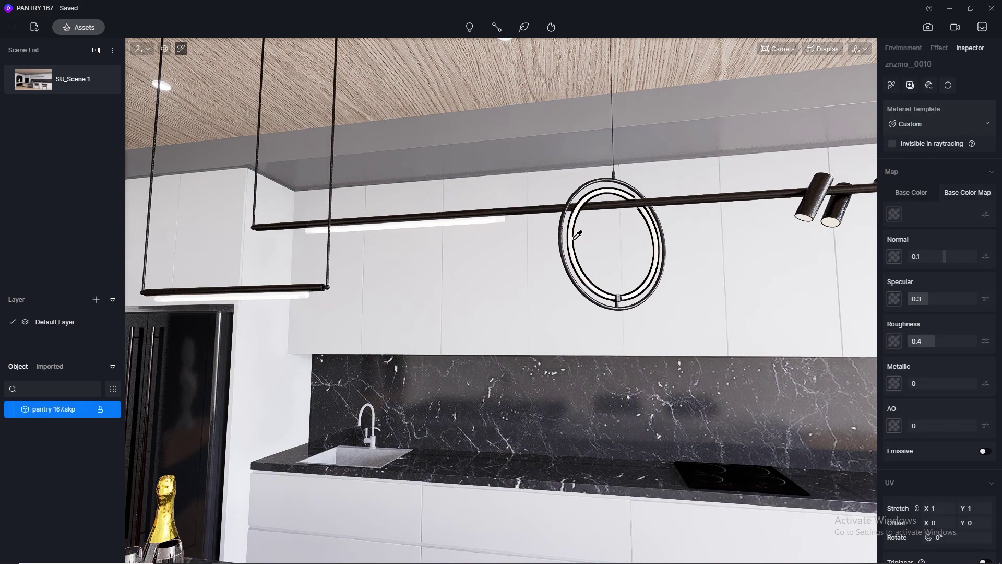
{"action": "left_click", "coordinate": [987, 452]}
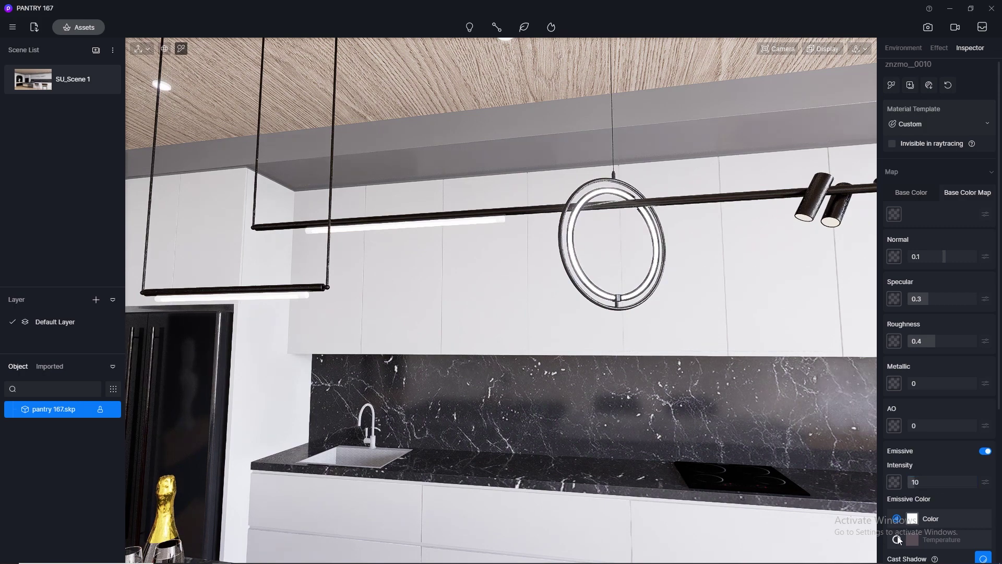
{"action": "left_click", "coordinate": [963, 536]}
{"action": "type", "text": "3500"}
{"action": "key", "text": "Return"}
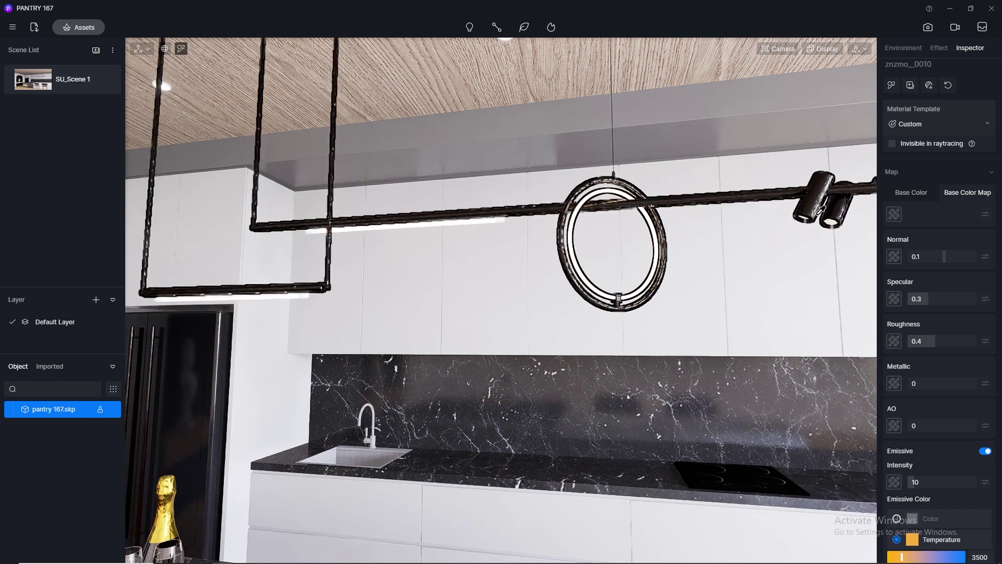
Make the lens material of the cylindrical track spotlights emissive with intensity 10 and a colour temperature of 3500.
{"action": "left_click", "coordinate": [835, 222]}
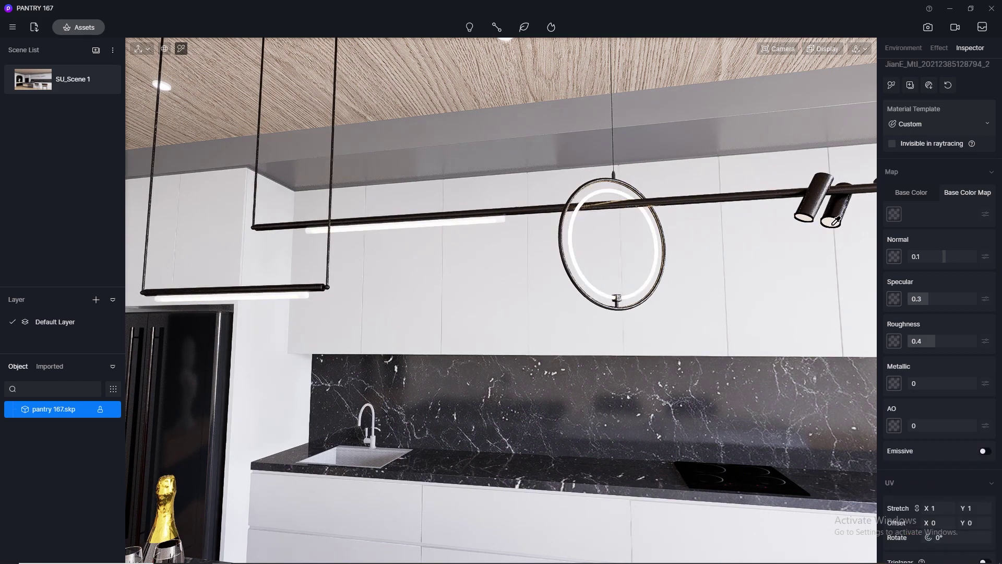
{"action": "scroll", "coordinate": [835, 221], "scroll_direction": "up", "scroll_amount": 5}
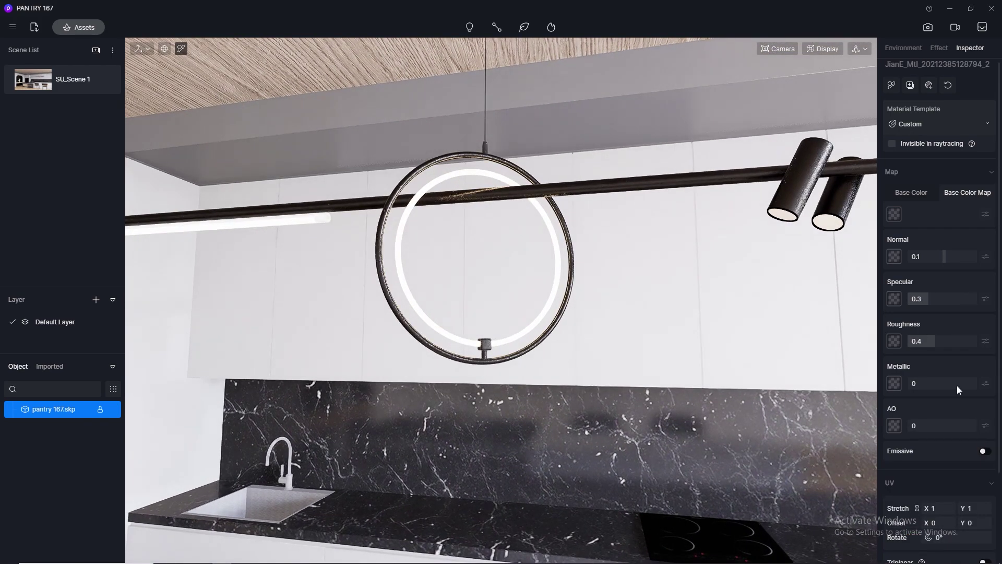
{"action": "left_click", "coordinate": [988, 452]}
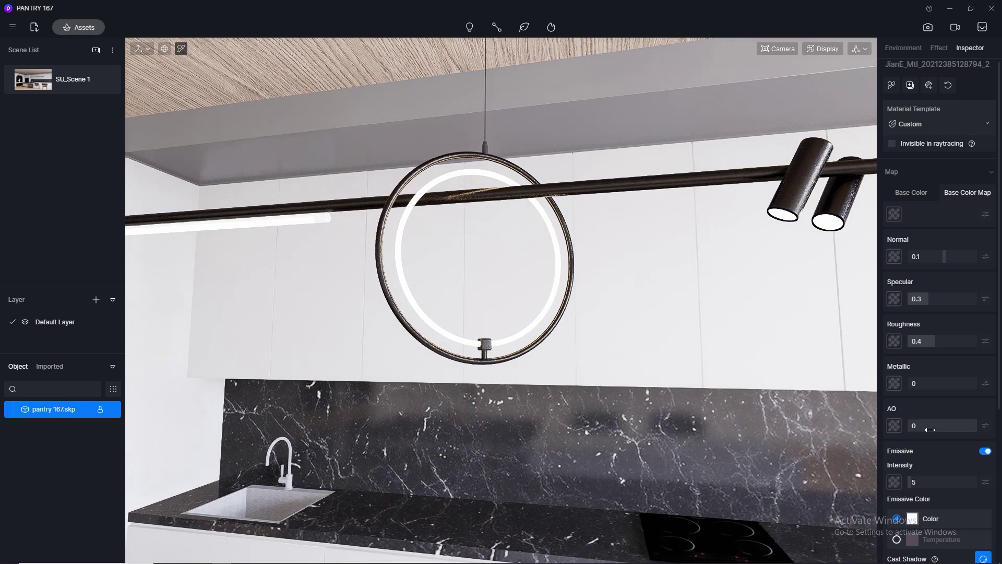
{"action": "type", "text": "10"}
{"action": "key", "text": "Return"}
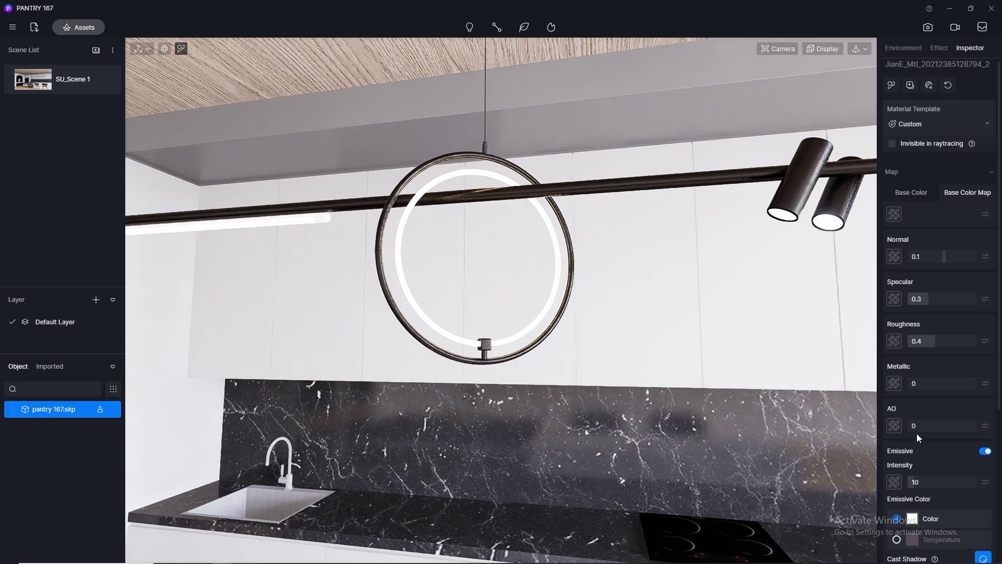
{"action": "left_click", "coordinate": [898, 541]}
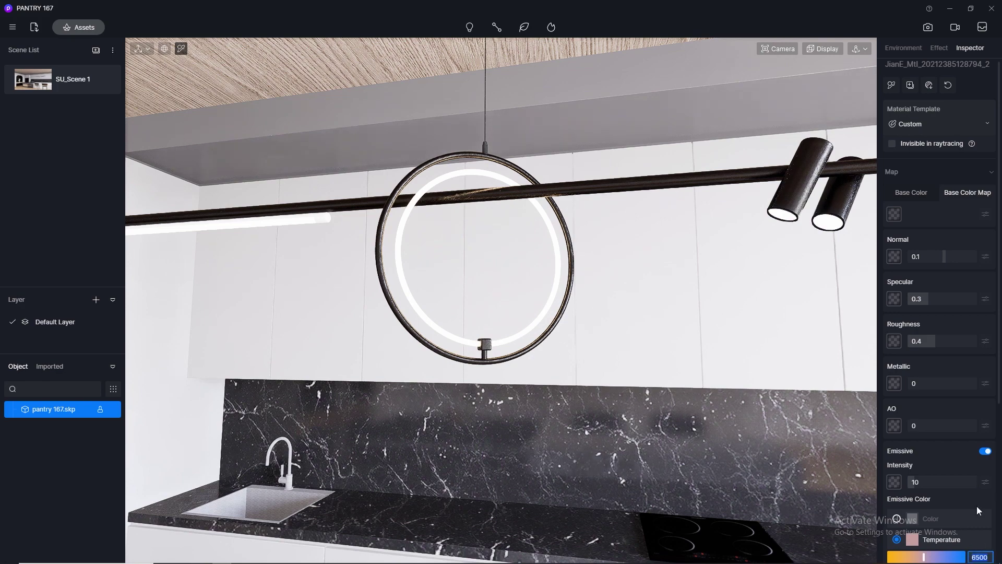
{"action": "key", "text": "Return"}
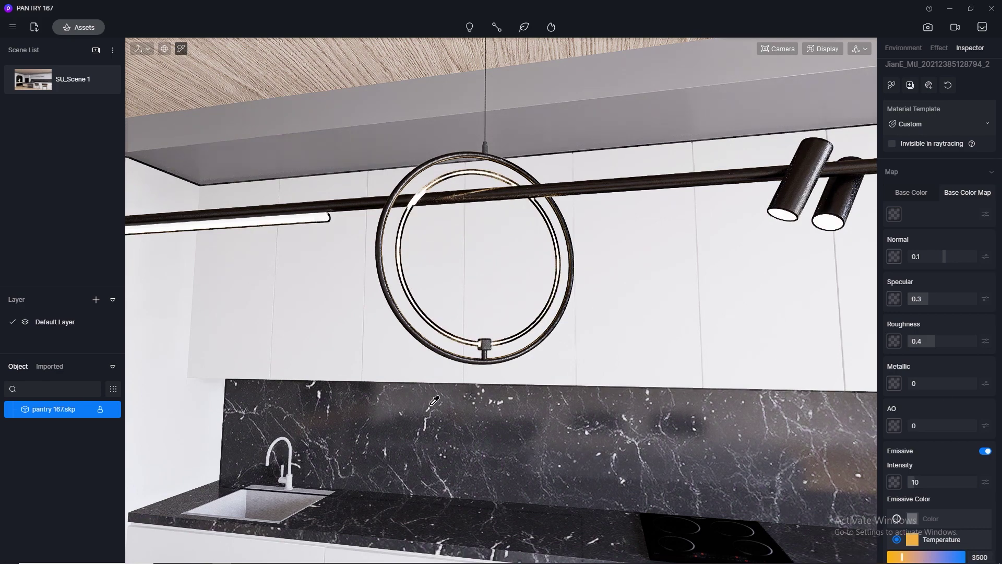
Make the green LED strip under the upper cabinets emissive with a colour temperature of 3500.
{"action": "scroll", "coordinate": [397, 402], "scroll_direction": "up", "scroll_amount": 5}
{"action": "middle_click_drag", "start_coordinate": [433, 417], "coordinate": [257, 369]}
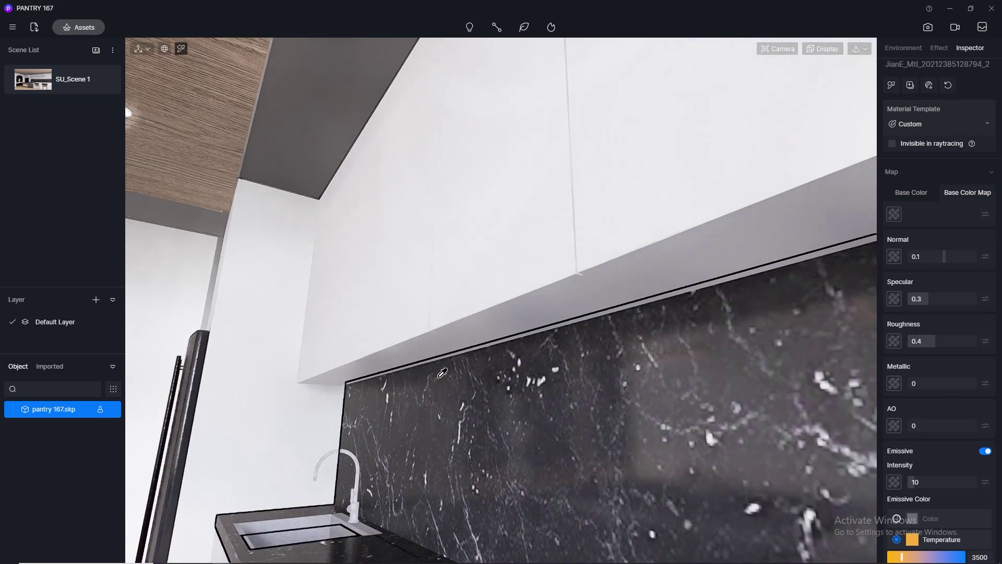
{"action": "middle_click_drag", "start_coordinate": [386, 387], "coordinate": [282, 364]}
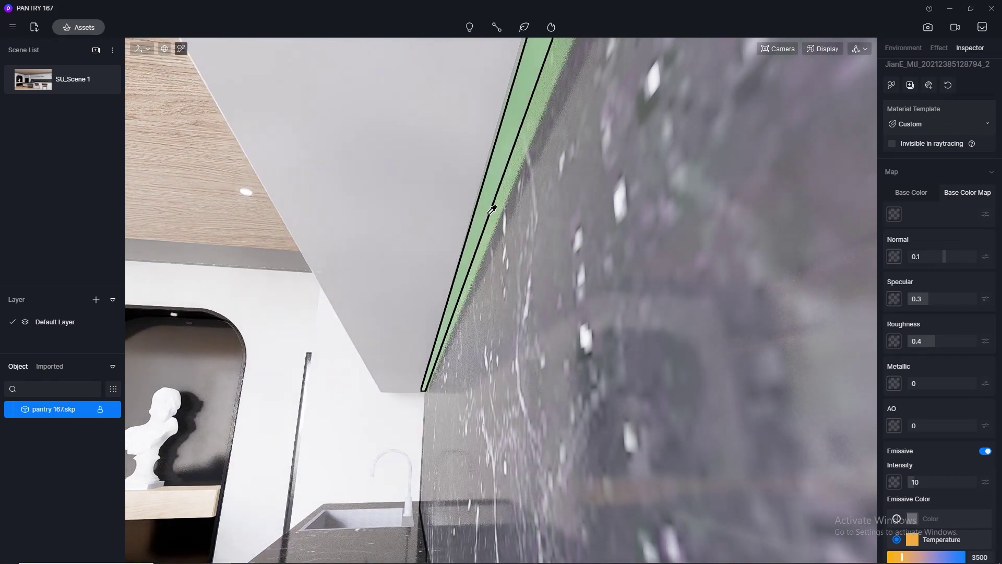
{"action": "left_click", "coordinate": [493, 195]}
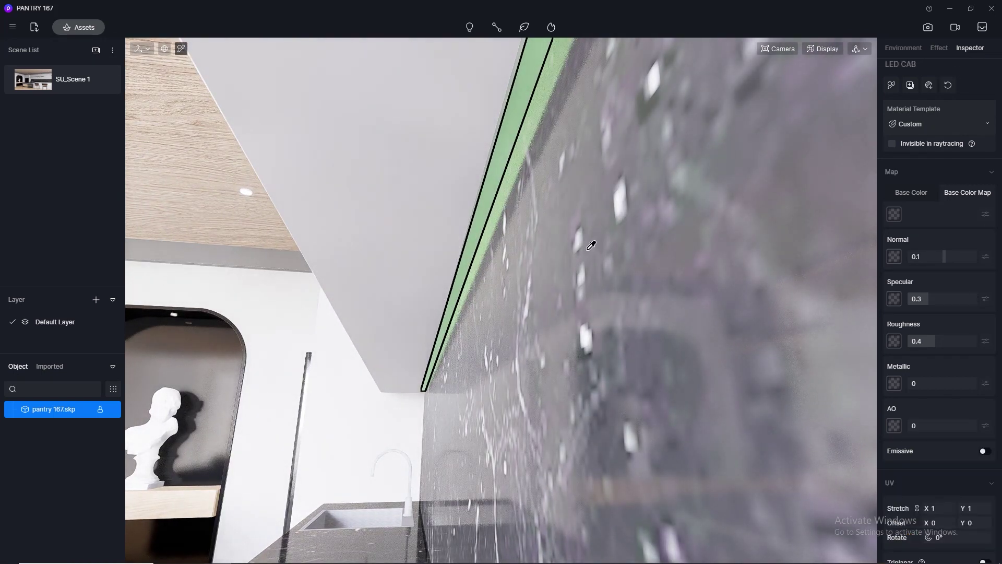
{"action": "left_click", "coordinate": [989, 452]}
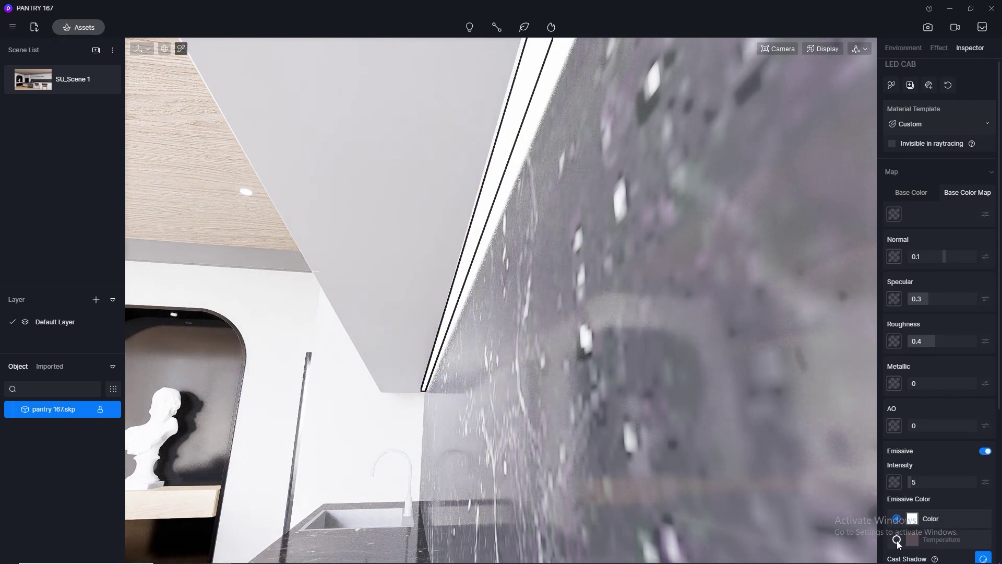
{"action": "left_click", "coordinate": [991, 556]}
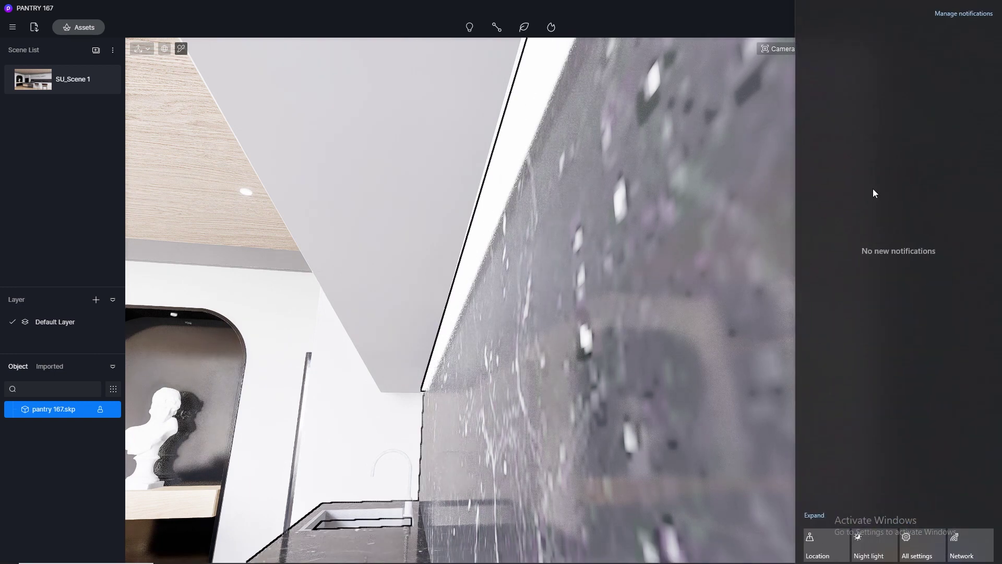
{"action": "left_click", "coordinate": [875, 194]}
{"action": "left_click", "coordinate": [982, 557]}
{"action": "type", "text": "350"}
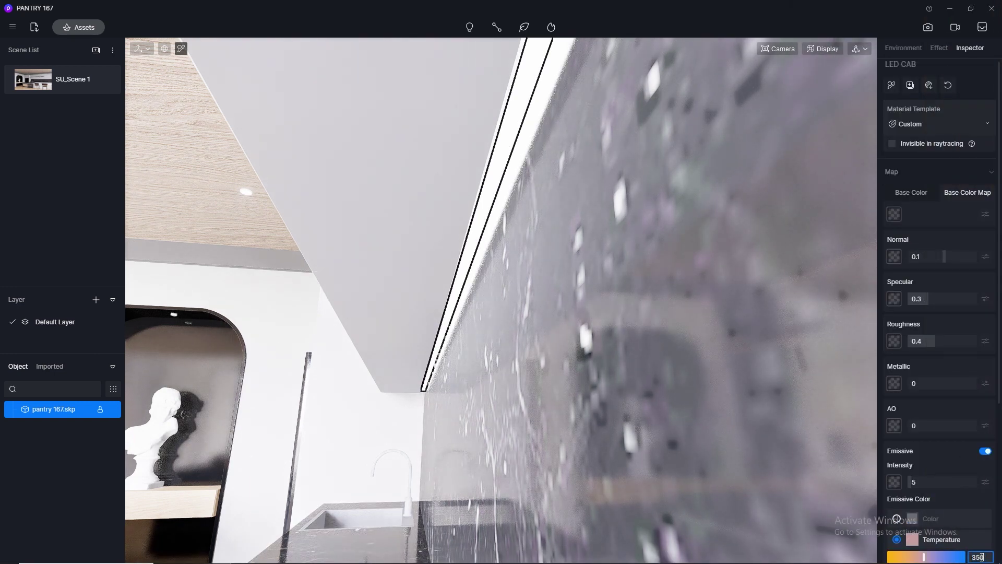
{"action": "type", "text": "0"}
{"action": "key", "text": "Return"}
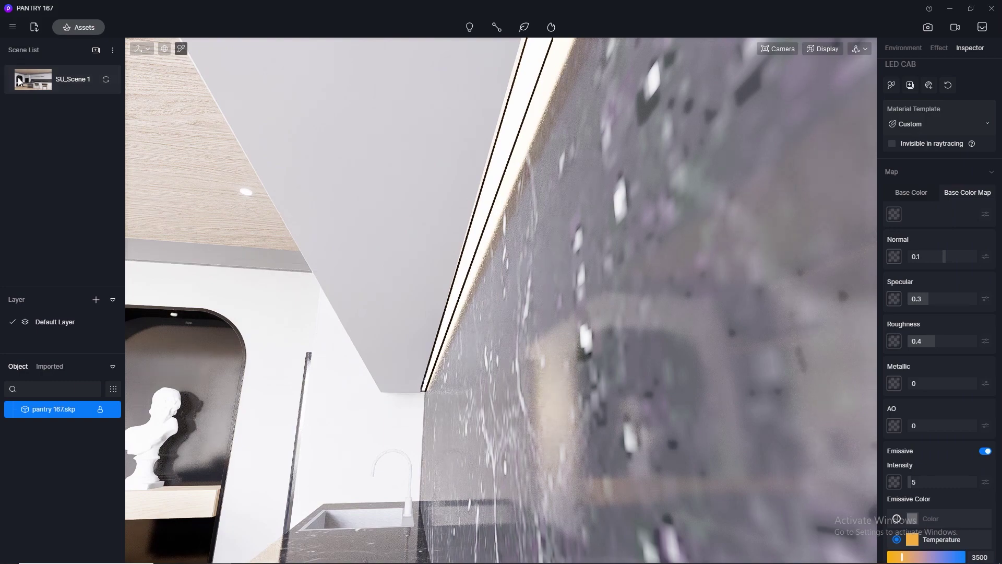
In the SU_Scene 1 view, flip the HDR sky horizontally and set its Light value to 0.1.
{"action": "left_click", "coordinate": [20, 82]}
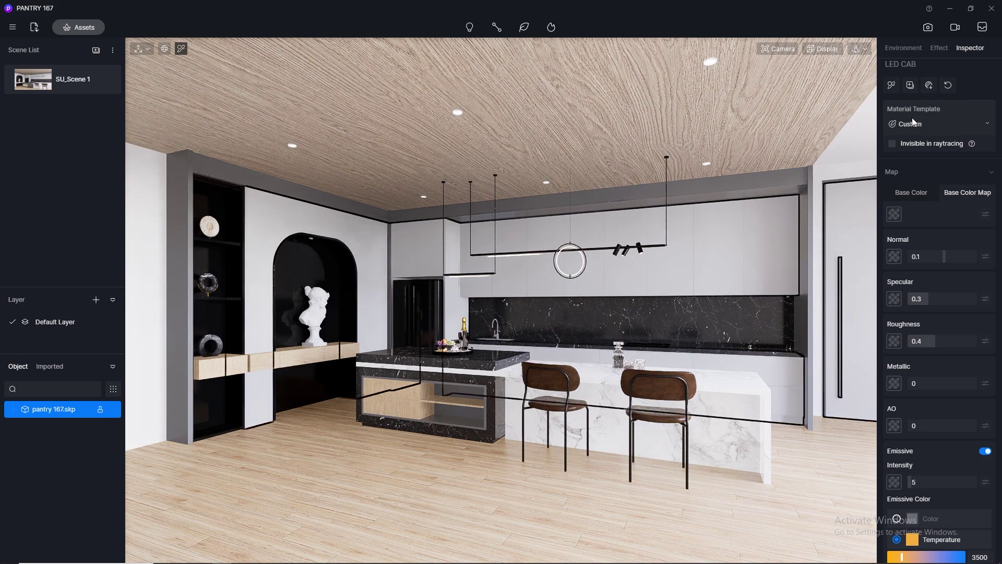
{"action": "left_click", "coordinate": [905, 49]}
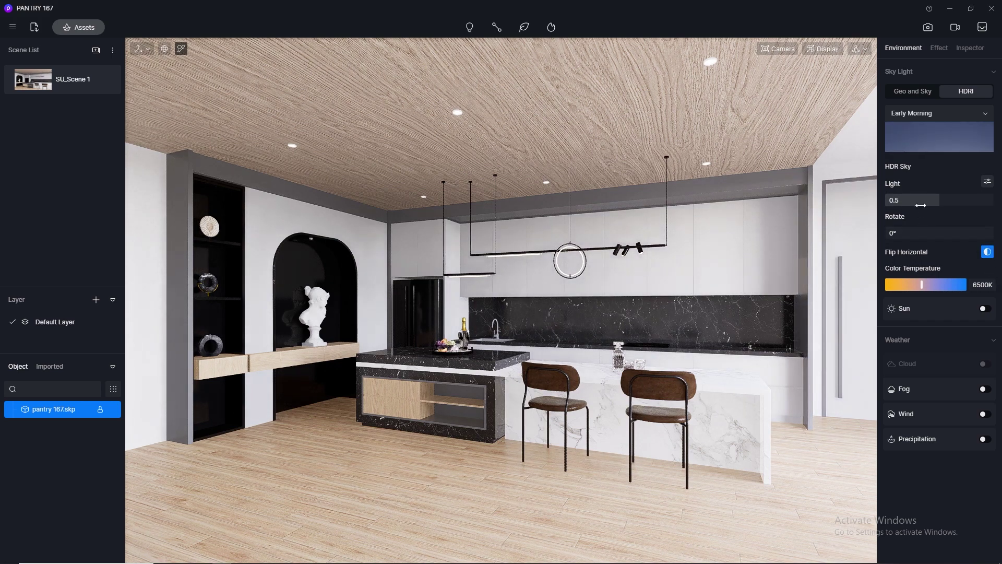
{"action": "left_click", "coordinate": [921, 199]}
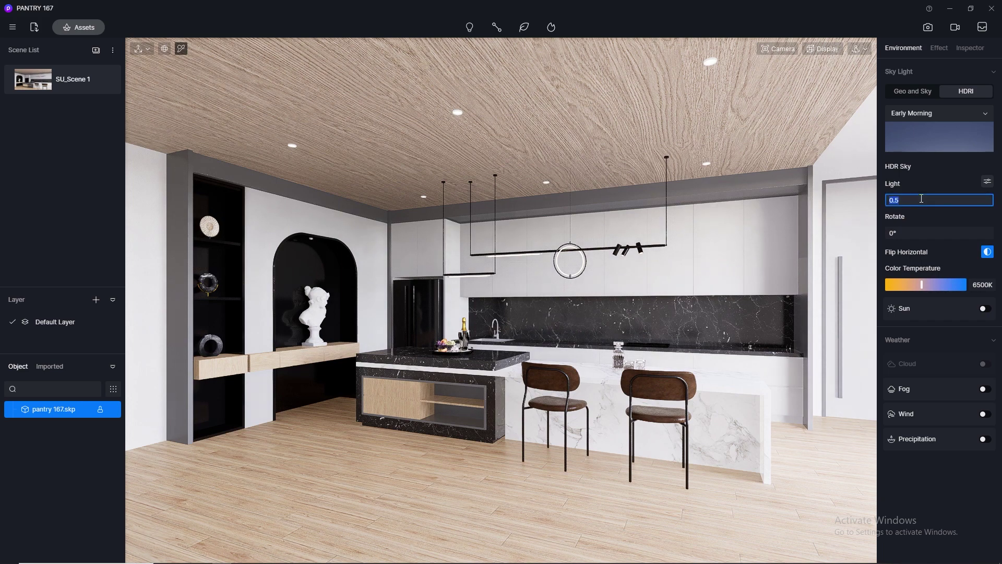
{"action": "key", "text": "Return"}
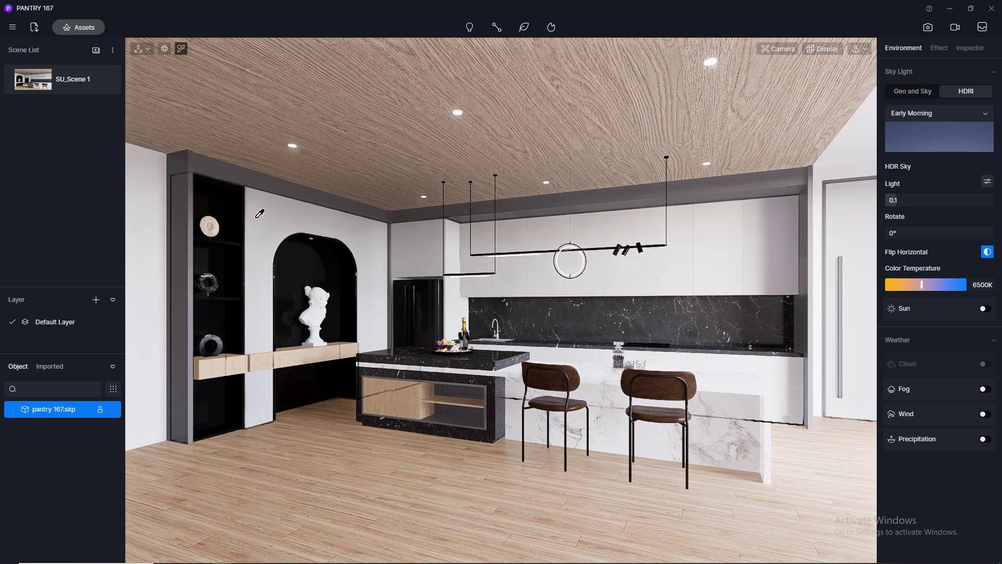
Make the small LED downlights at the top of the arched niche emissive with intensity 12 and a colour temperature of 3500.
{"action": "mouse_move", "coordinate": [107, 80]}
{"action": "scroll", "coordinate": [603, 315], "scroll_direction": "up", "scroll_amount": 10}
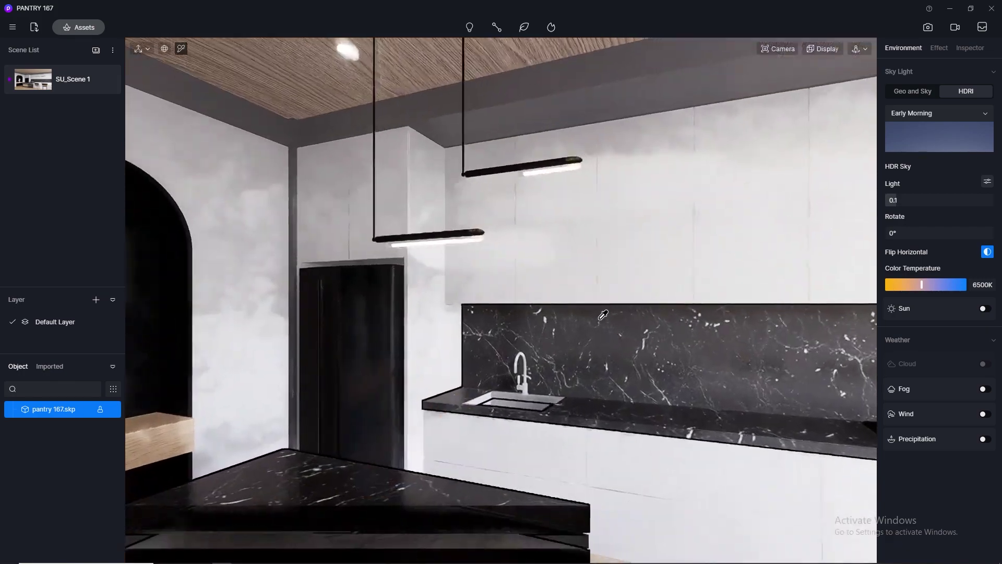
{"action": "right_click_drag", "start_coordinate": [603, 315], "coordinate": [49, 266]}
{"action": "left_click", "coordinate": [641, 350]}
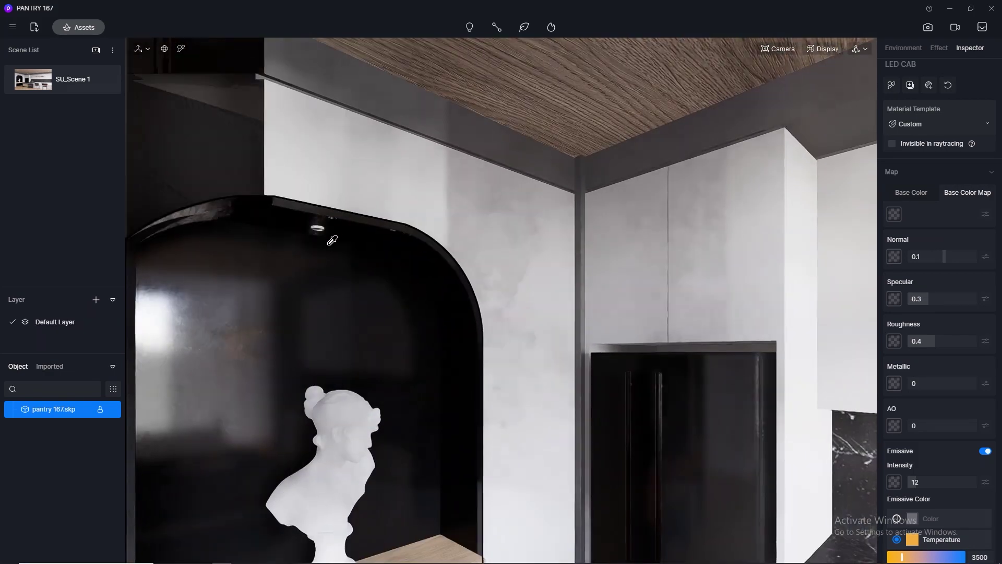
{"action": "right_click_drag", "start_coordinate": [327, 245], "coordinate": [440, 53]}
{"action": "left_click", "coordinate": [333, 179]}
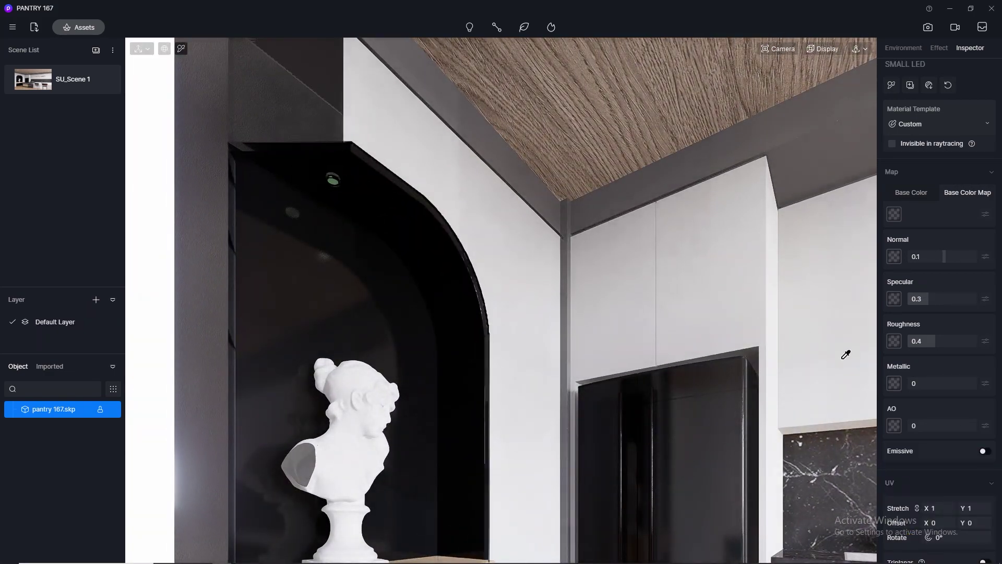
{"action": "left_click", "coordinate": [985, 451]}
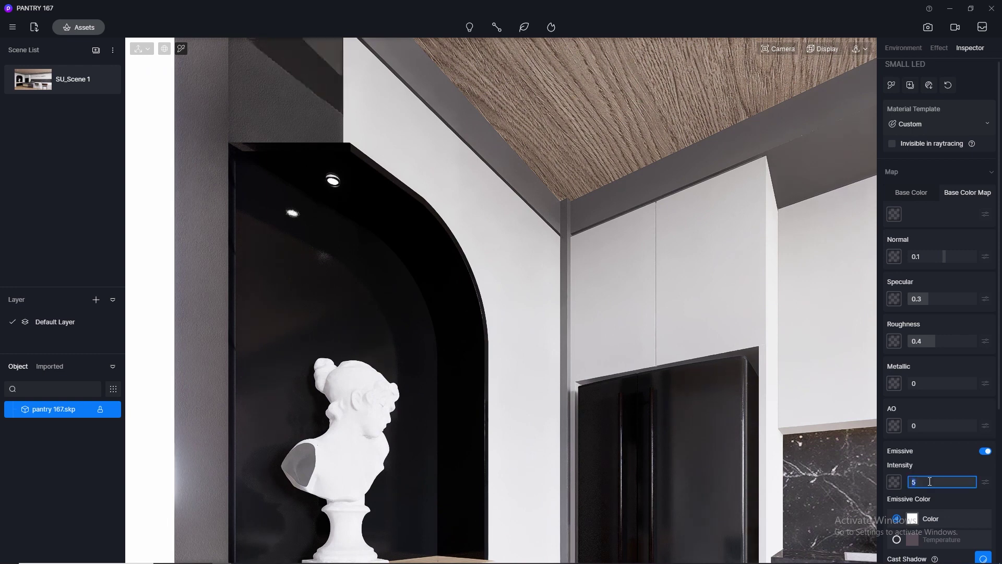
{"action": "left_click", "coordinate": [930, 481]}
{"action": "type", "text": "12"}
{"action": "key", "text": "Return"}
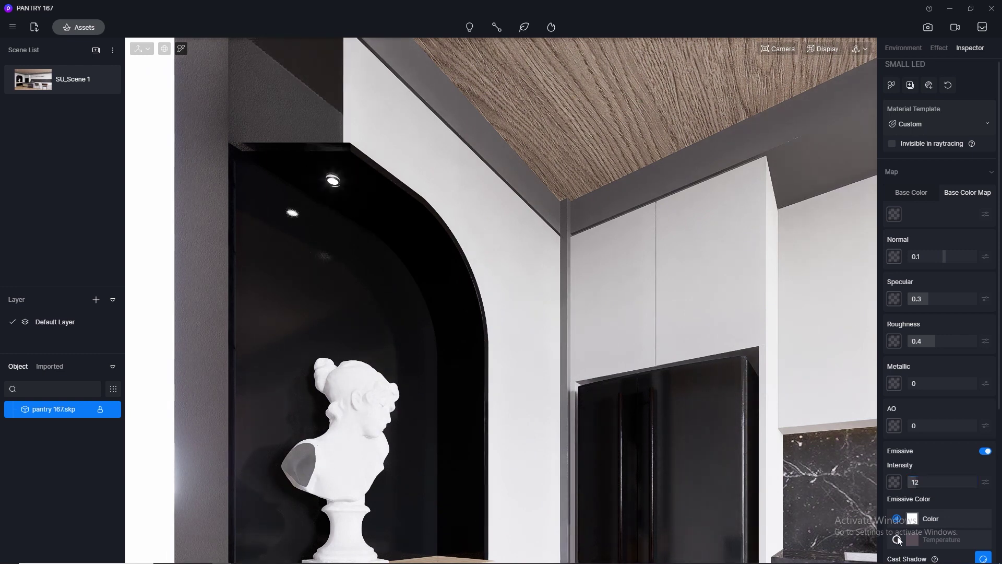
{"action": "left_click", "coordinate": [898, 540]}
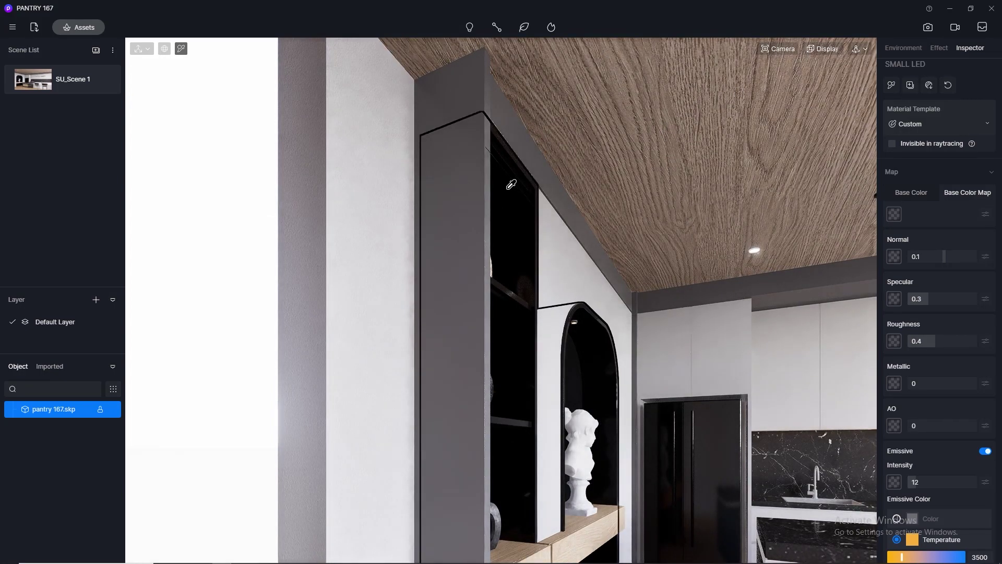
Try making the black glass shelf material emissive with intensity 12 and a colour temperature of 3500, and switch its emission back off.
{"action": "key", "text": "F8"}
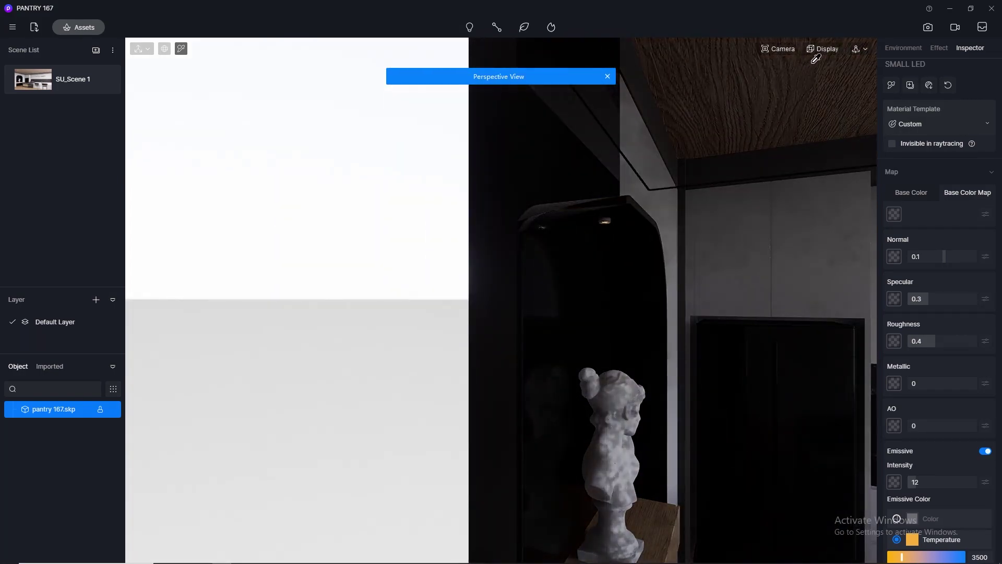
{"action": "left_click", "coordinate": [789, 49]}
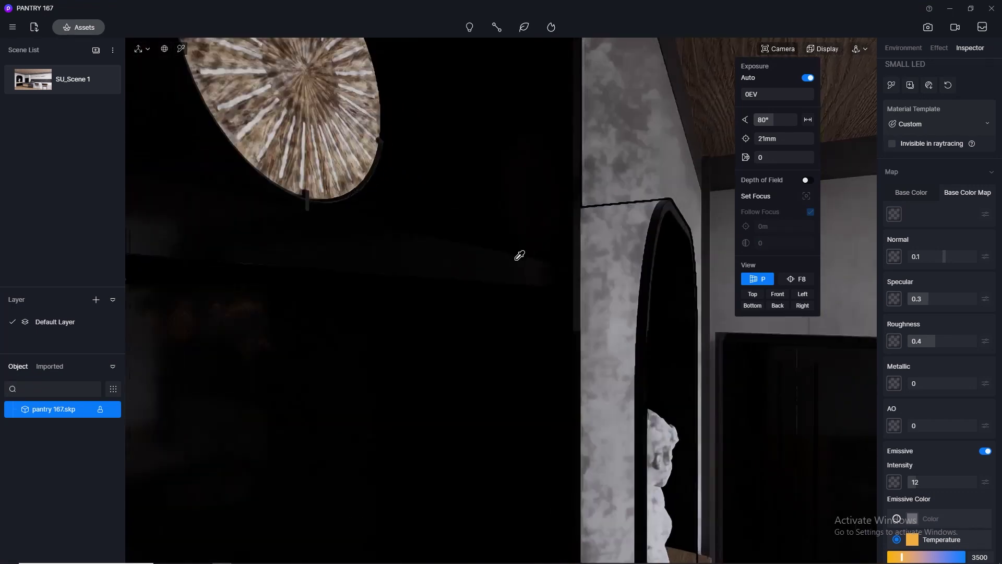
{"action": "right_click_drag", "start_coordinate": [469, 333], "coordinate": [805, 238]}
{"action": "left_click", "coordinate": [524, 134]}
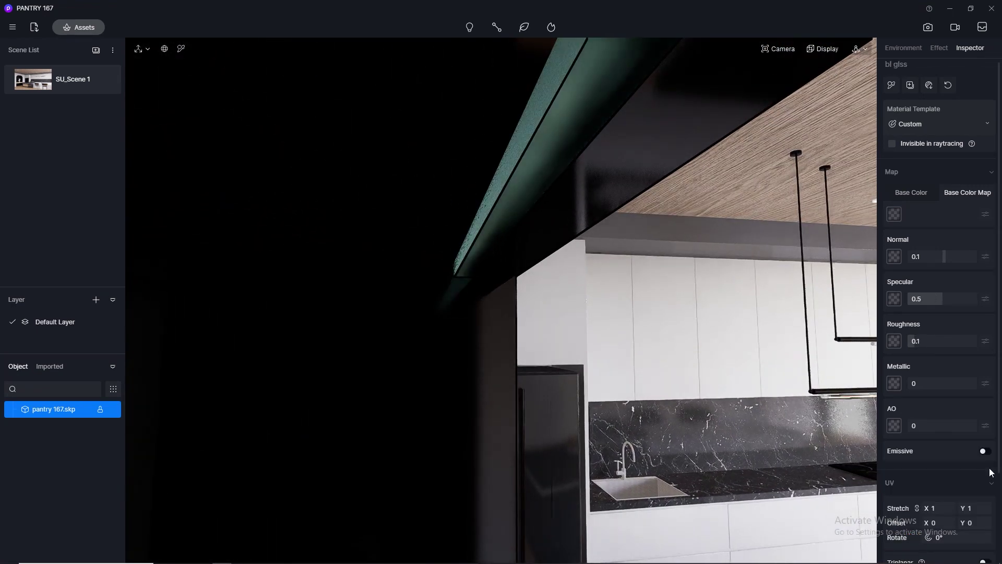
{"action": "left_click", "coordinate": [987, 452]}
{"action": "left_click", "coordinate": [939, 483]}
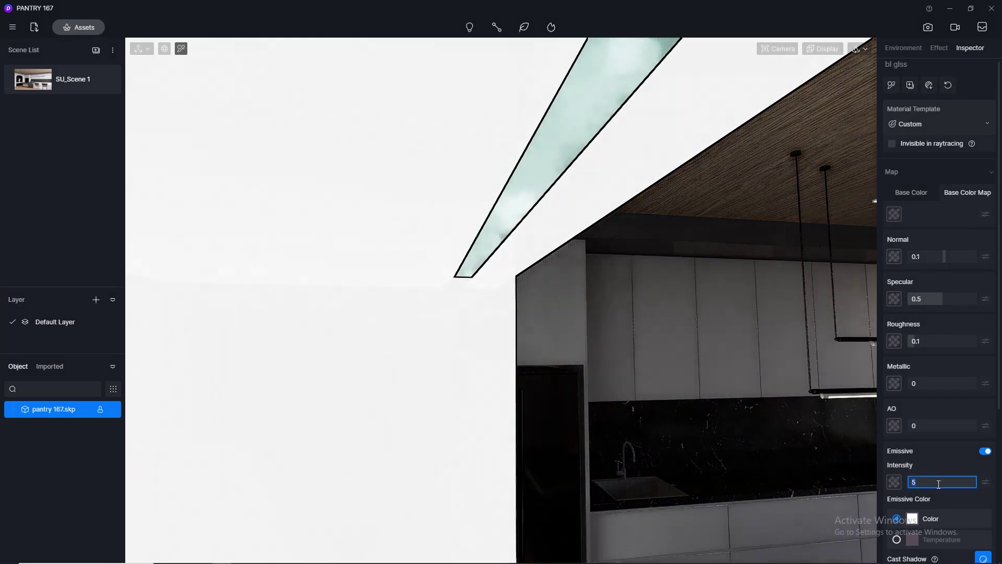
{"action": "type", "text": "12"}
{"action": "left_click", "coordinate": [903, 505]}
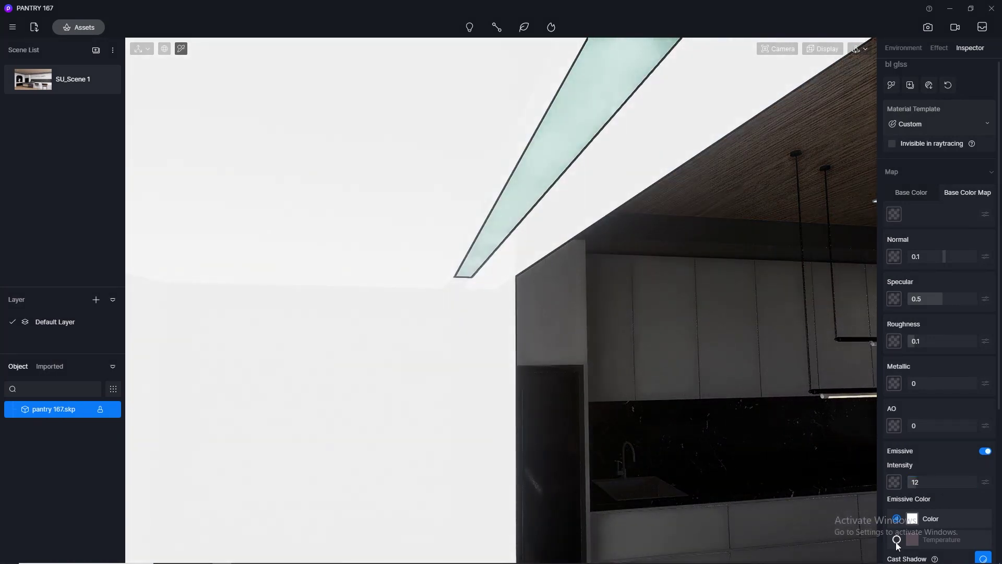
{"action": "left_click", "coordinate": [897, 541]}
{"action": "type", "text": "3500"}
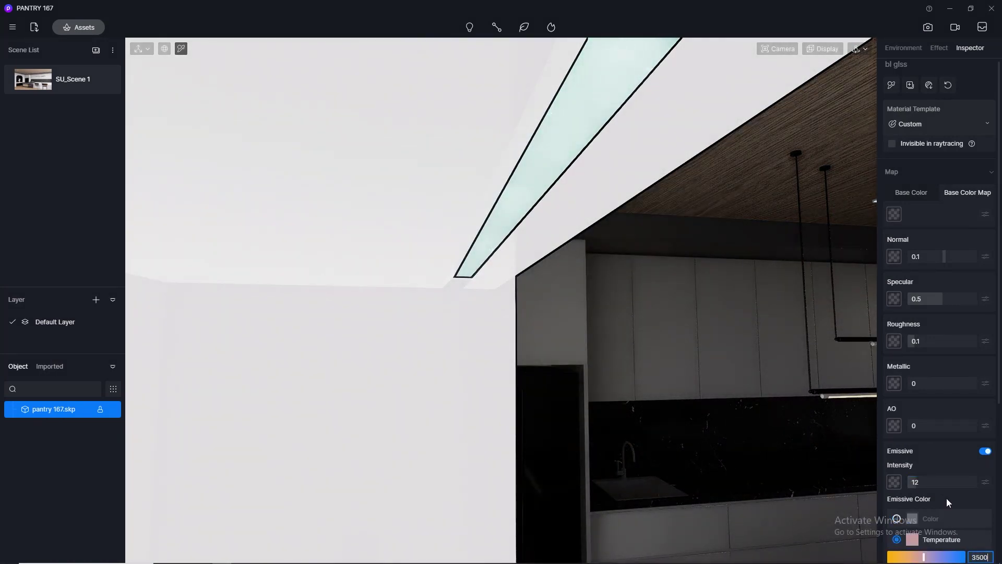
{"action": "key", "text": "Return"}
{"action": "left_click", "coordinate": [35, 93]}
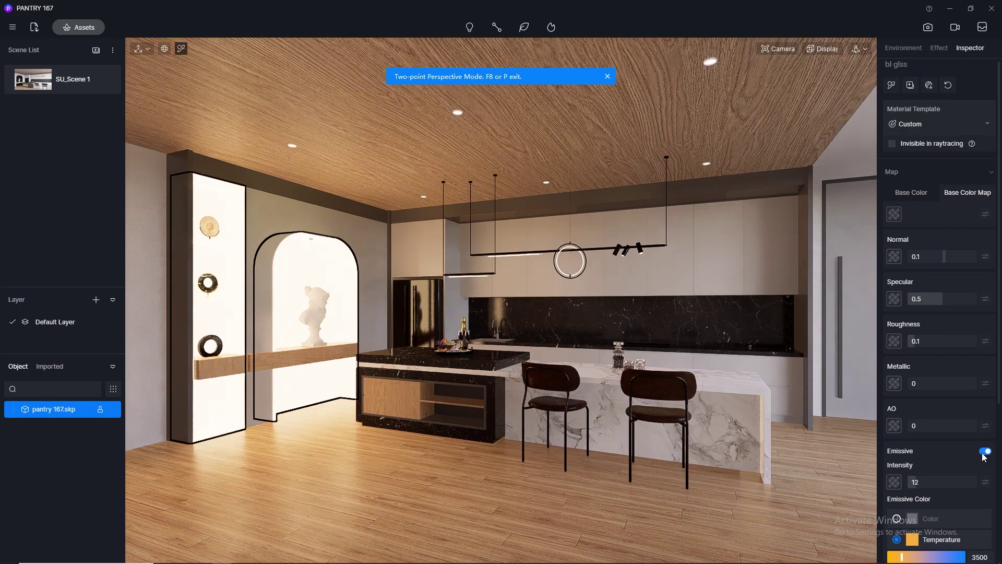
{"action": "left_click", "coordinate": [985, 452]}
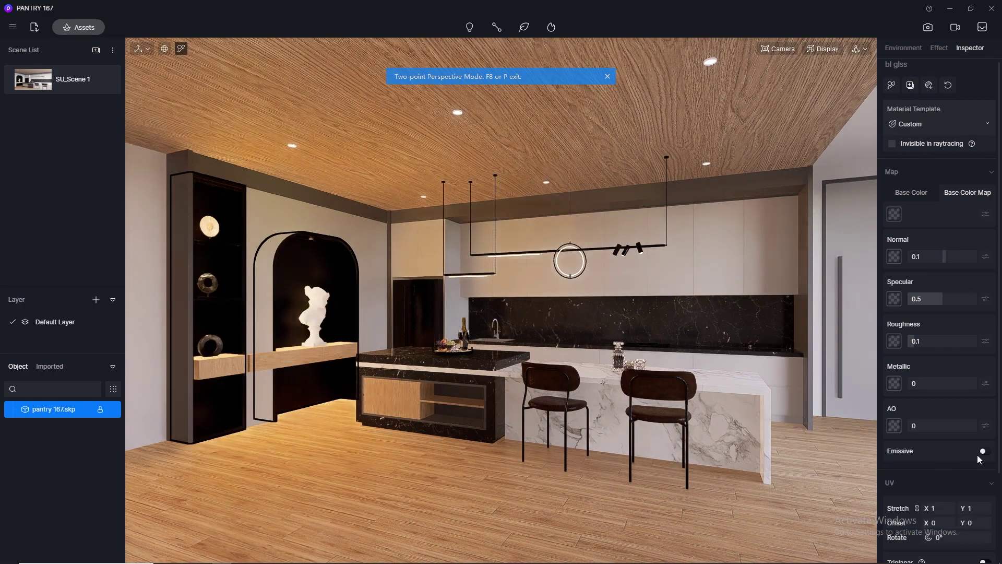
Set the camera's clipping value to 0 and change to the free perspective view.
{"action": "scroll", "coordinate": [229, 166], "scroll_direction": "up", "scroll_amount": 3}
{"action": "scroll", "coordinate": [225, 193], "scroll_direction": "up", "scroll_amount": 5}
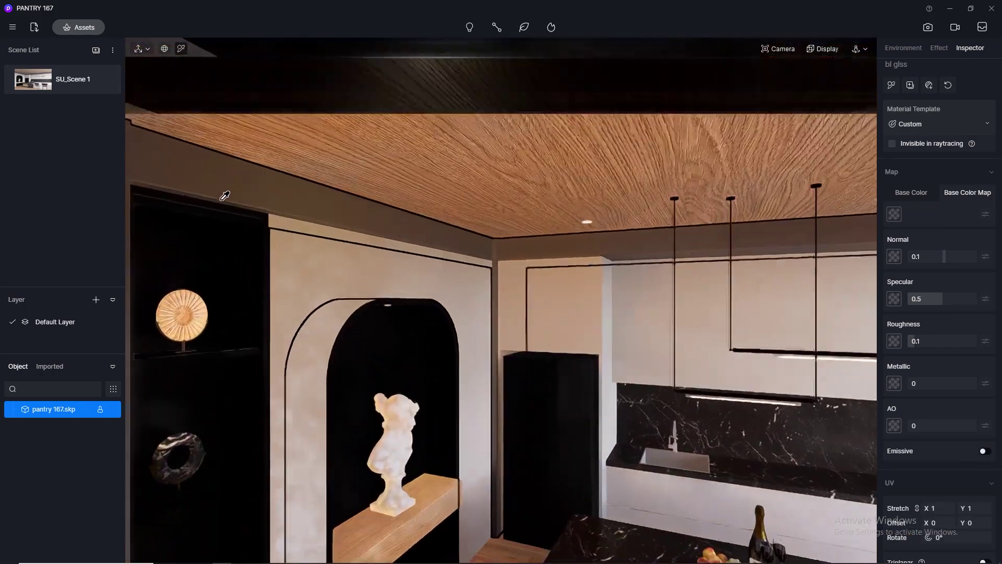
{"action": "scroll", "coordinate": [377, 220], "scroll_direction": "down", "scroll_amount": 5}
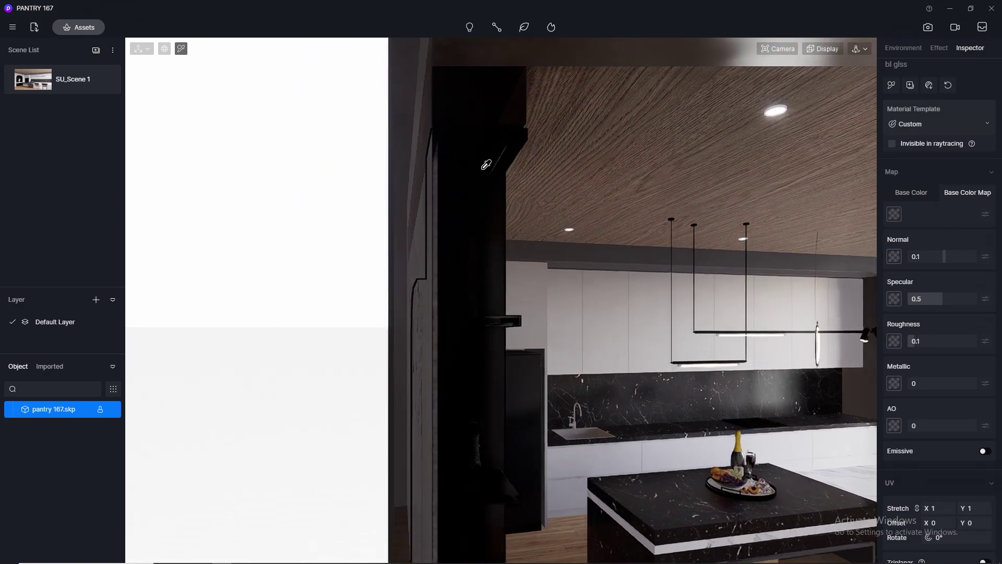
{"action": "left_click", "coordinate": [791, 48]}
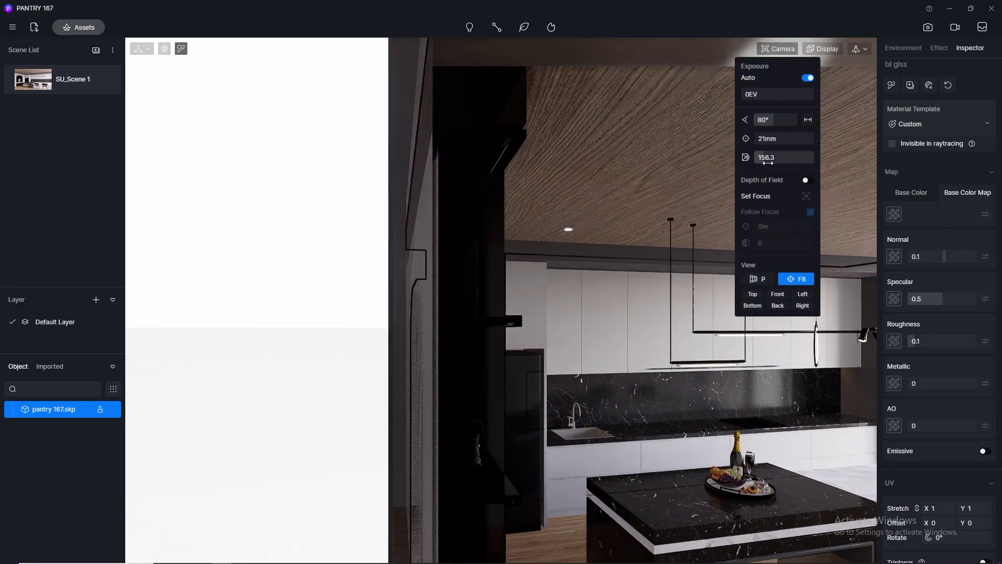
{"action": "left_click_drag", "start_coordinate": [766, 157], "coordinate": [544, 212]}
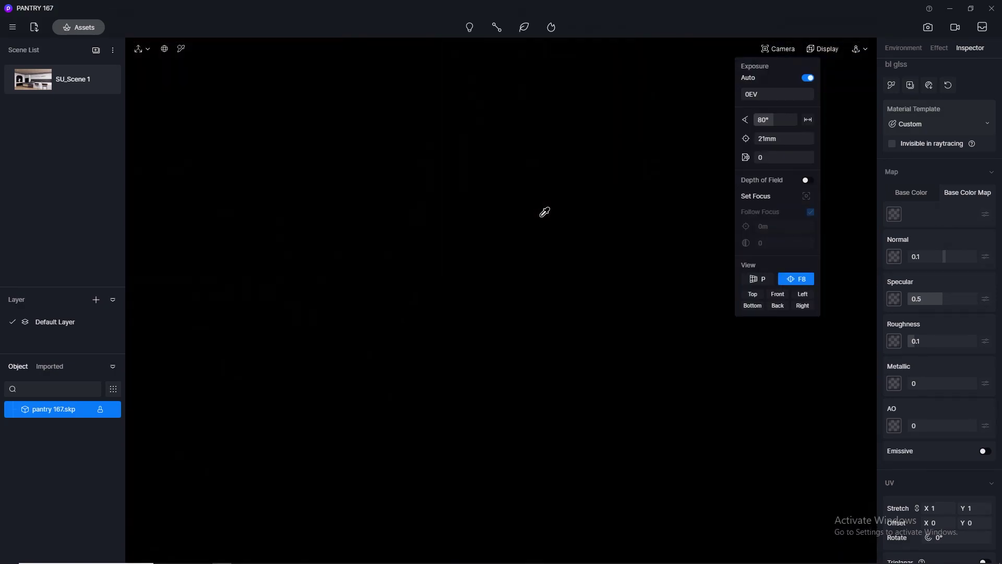
{"action": "middle_click_drag", "start_coordinate": [487, 226], "coordinate": [56, 233]}
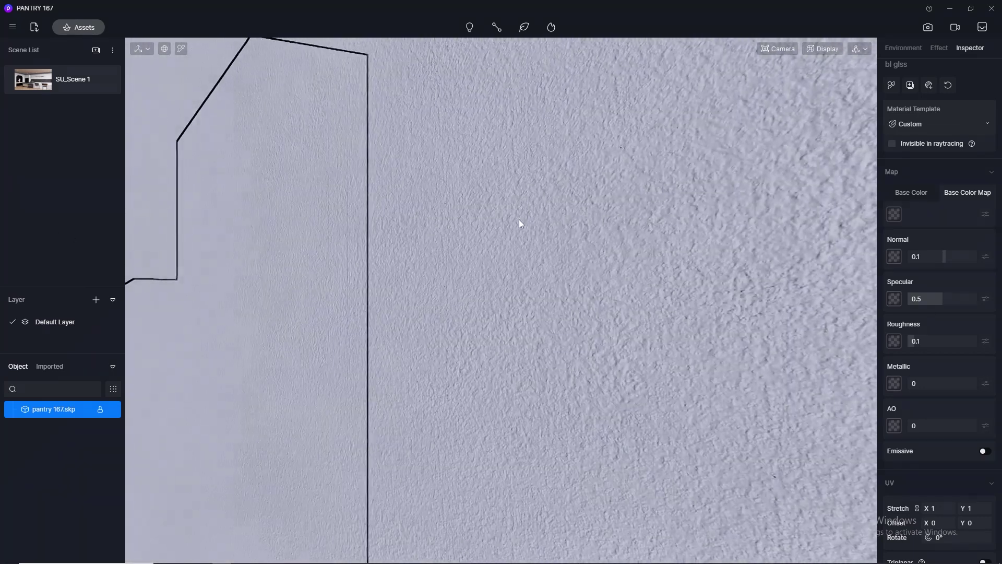
{"action": "middle_click_drag", "start_coordinate": [519, 220], "coordinate": [262, 215]}
{"action": "right_click_drag", "start_coordinate": [262, 219], "coordinate": [251, 251]}
{"action": "scroll", "coordinate": [665, 196], "scroll_direction": "down", "scroll_amount": 5}
{"action": "middle_click_drag", "start_coordinate": [847, 323], "coordinate": [325, 292]}
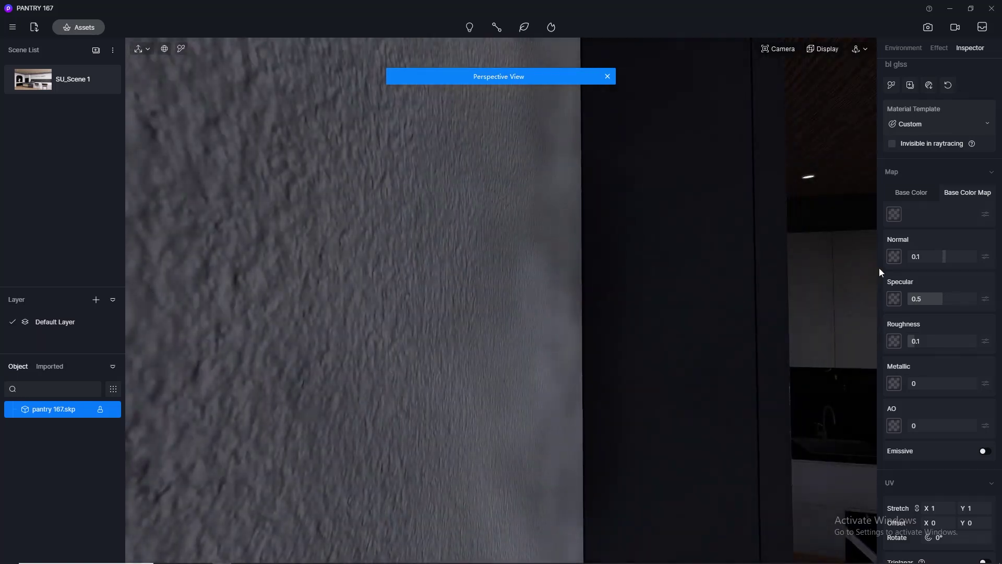
{"action": "scroll", "coordinate": [804, 263], "scroll_direction": "down", "scroll_amount": 5}
{"action": "right_click_drag", "start_coordinate": [564, 360], "coordinate": [732, 256]}
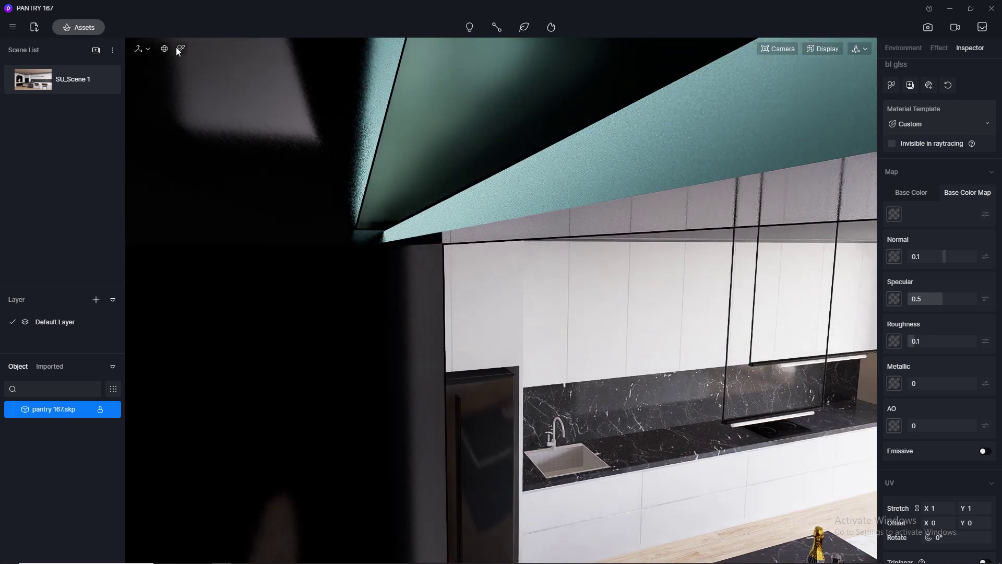
Make the green LED strip inside the black display shelf emissive with intensity 10 and colour temperature 3500, and return to SU_Scene 1.
{"action": "left_click", "coordinate": [181, 48]}
{"action": "right_click_drag", "start_coordinate": [443, 152], "coordinate": [381, 63]}
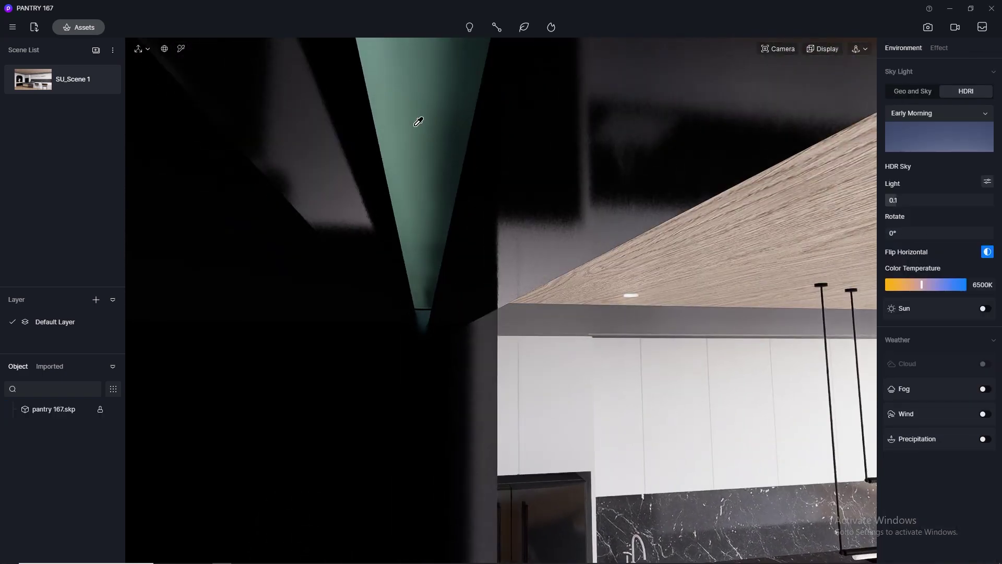
{"action": "left_click", "coordinate": [418, 122]}
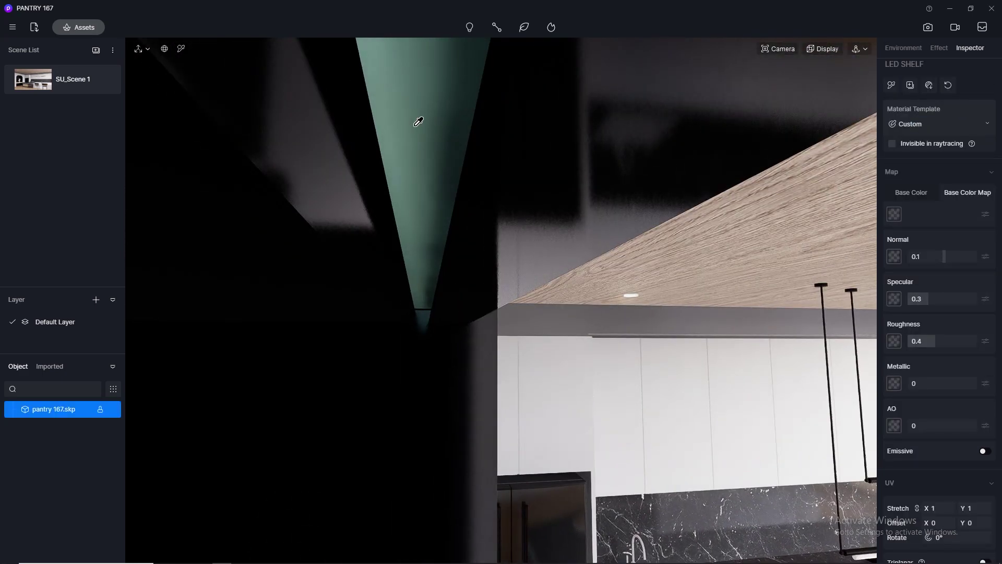
{"action": "left_click", "coordinate": [985, 451]}
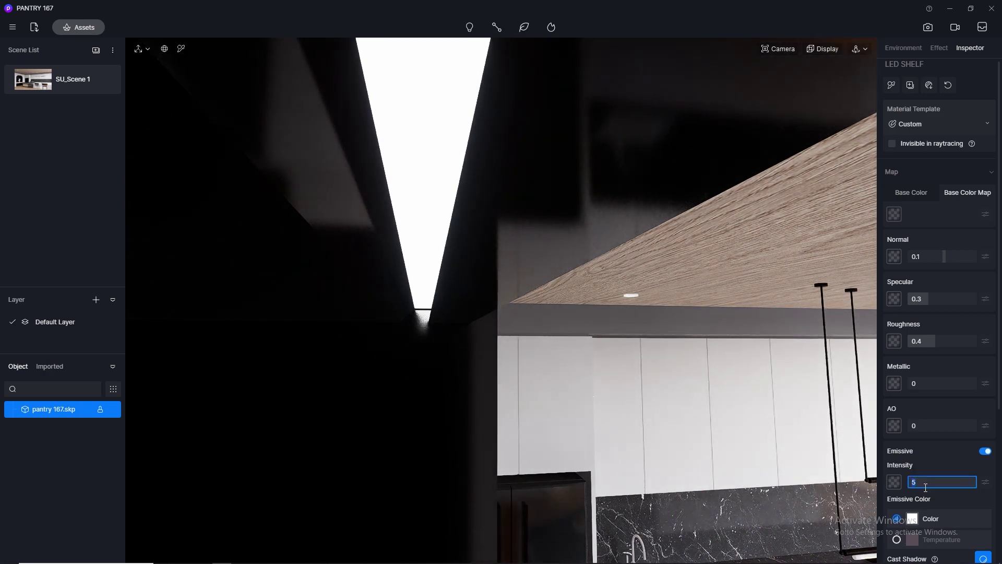
{"action": "key", "text": "Return"}
{"action": "left_click", "coordinate": [896, 539]}
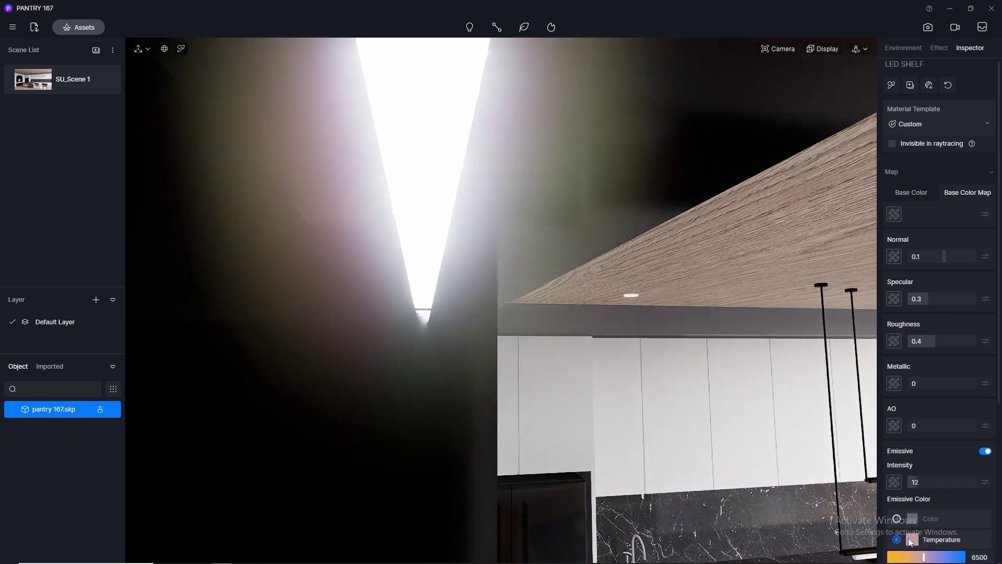
{"action": "left_click_drag", "start_coordinate": [987, 556], "coordinate": [961, 556]}
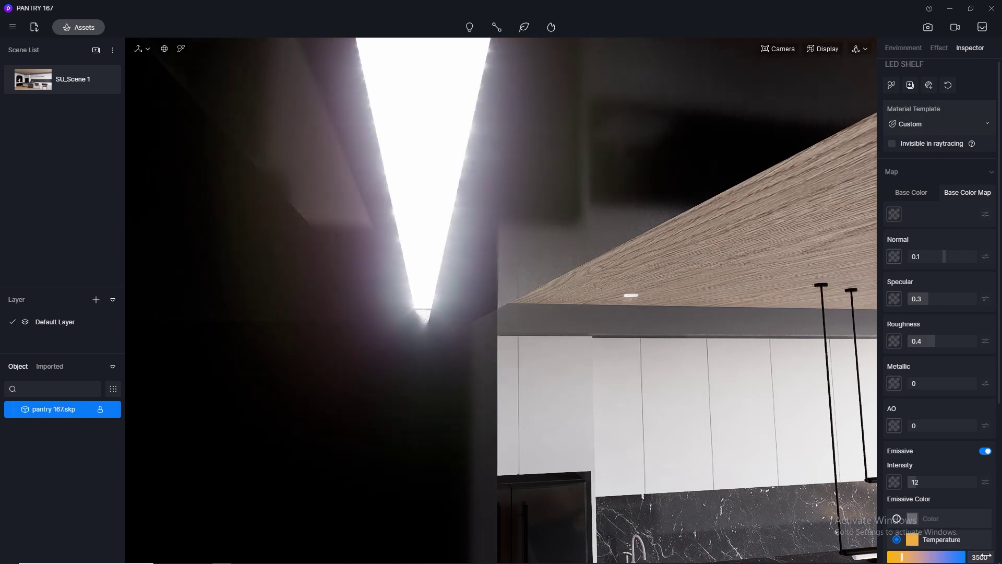
{"action": "double_click", "coordinate": [934, 481]}
{"action": "type", "text": "10"}
{"action": "key", "text": "Return"}
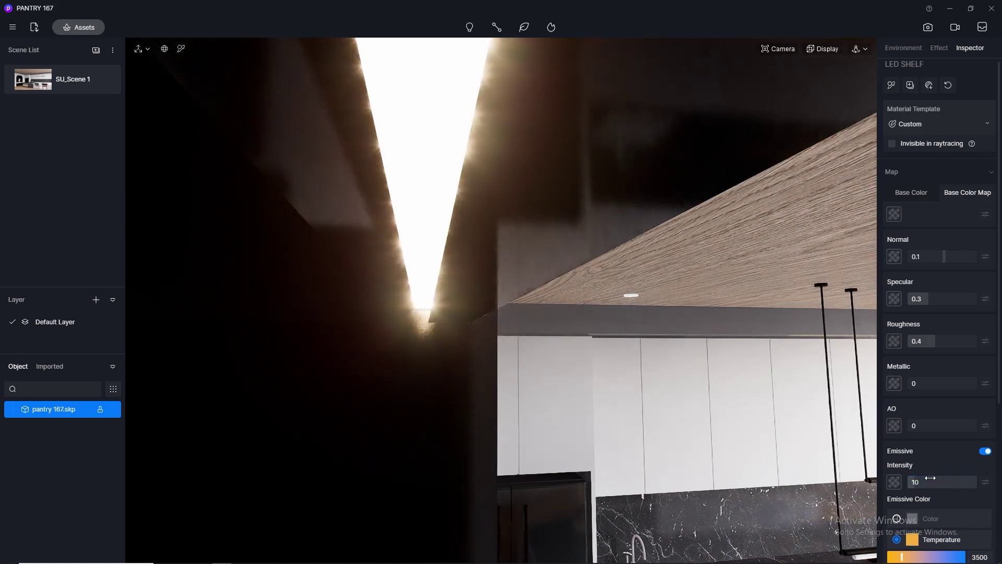
{"action": "left_click", "coordinate": [41, 86]}
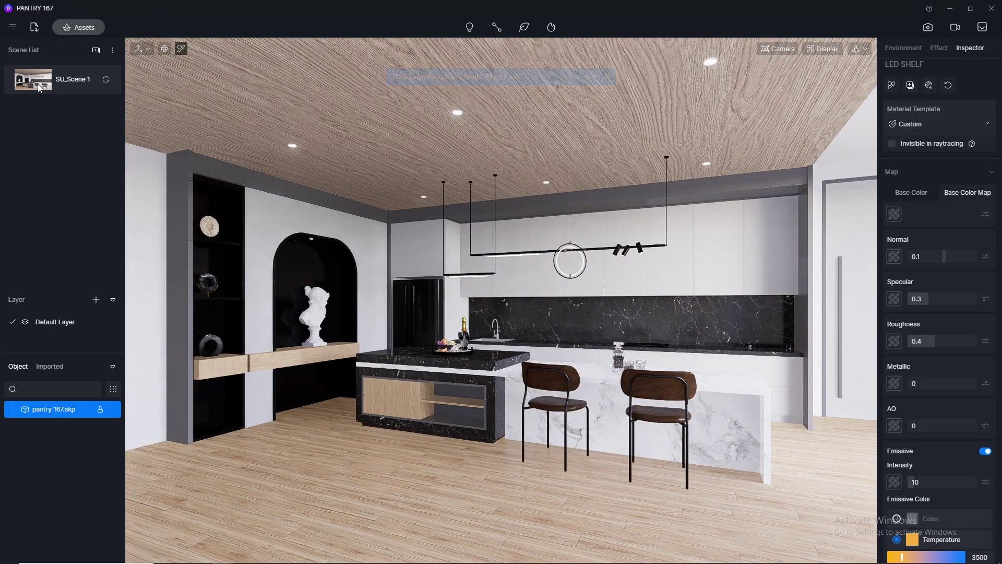
Separate the HDR sky's light into Skylight and Background values and choose the custom HDRI HDR_029_Sky_Cloudy_Ref.
{"action": "left_click", "coordinate": [909, 52]}
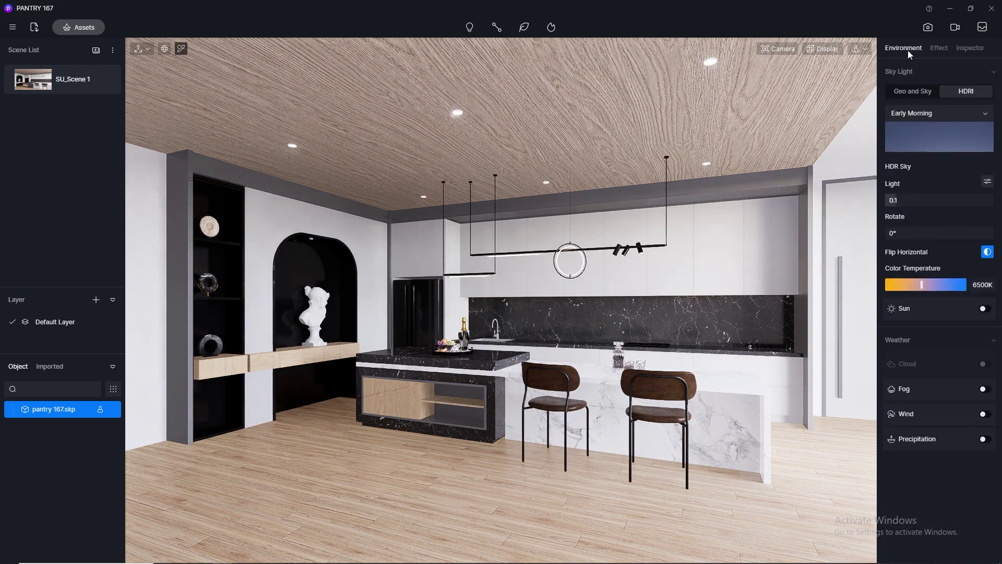
{"action": "left_click", "coordinate": [989, 183]}
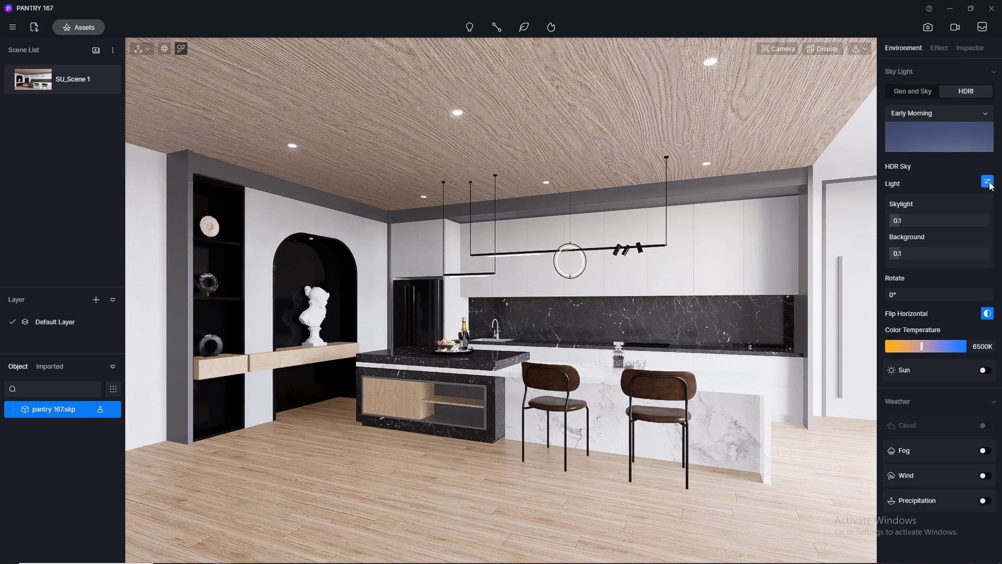
{"action": "left_click", "coordinate": [961, 121]}
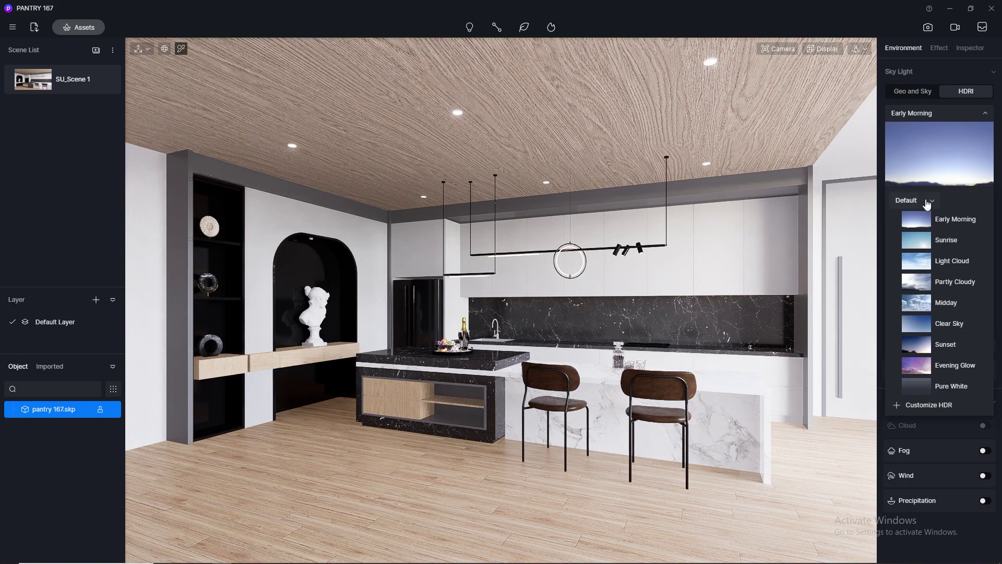
{"action": "left_click", "coordinate": [928, 204]}
{"action": "left_click", "coordinate": [914, 214]}
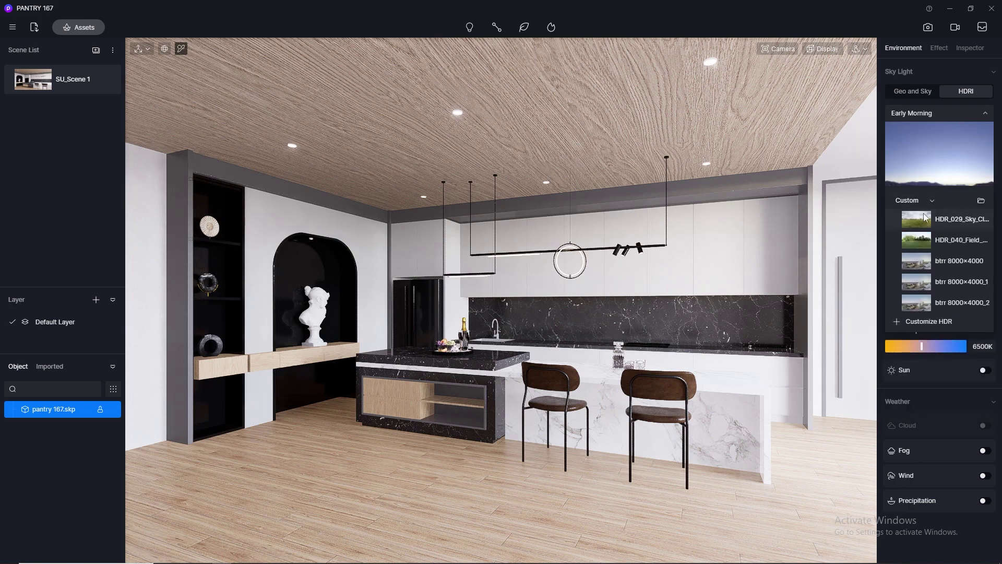
{"action": "left_click", "coordinate": [922, 219]}
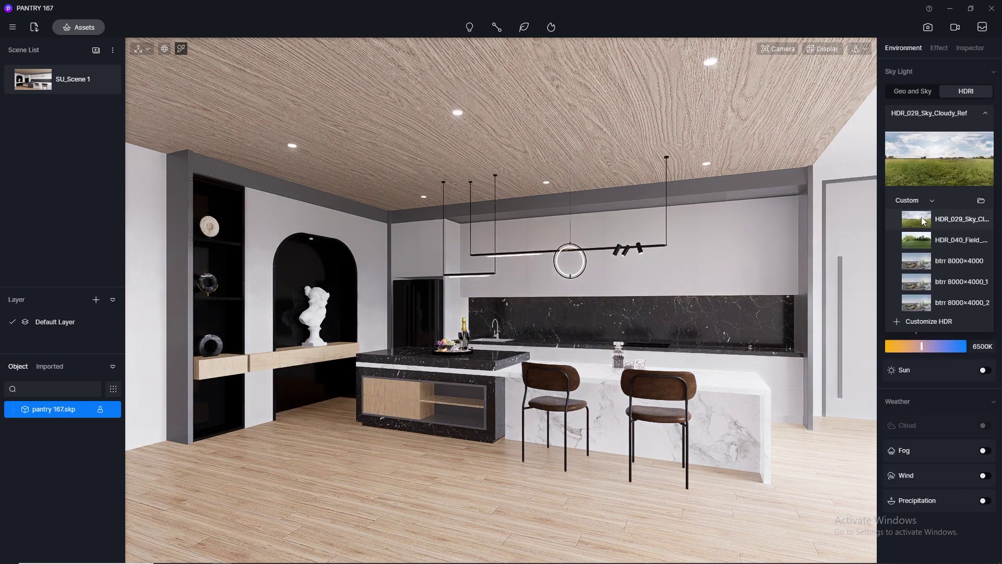
{"action": "left_click", "coordinate": [932, 202]}
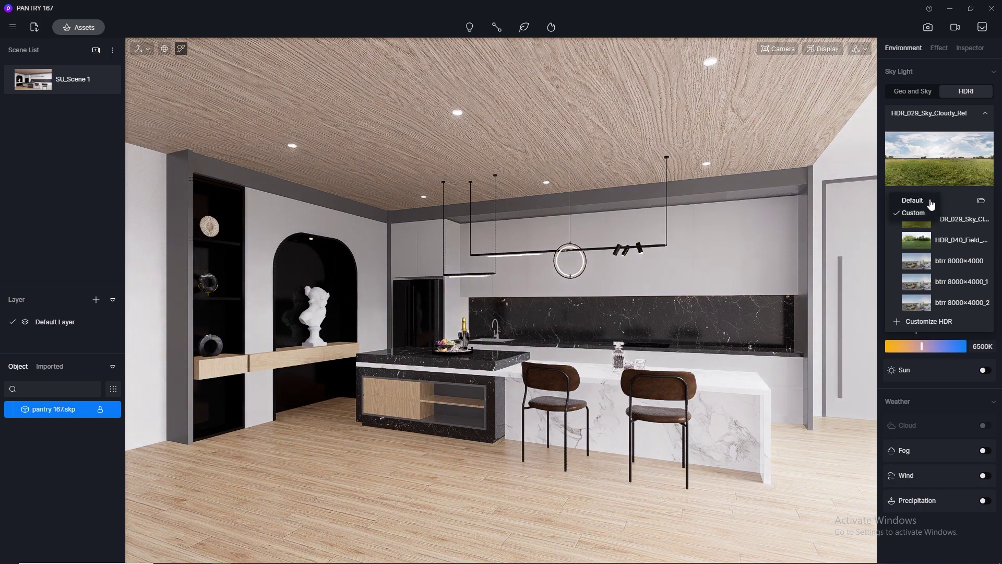
{"action": "left_click", "coordinate": [985, 115]}
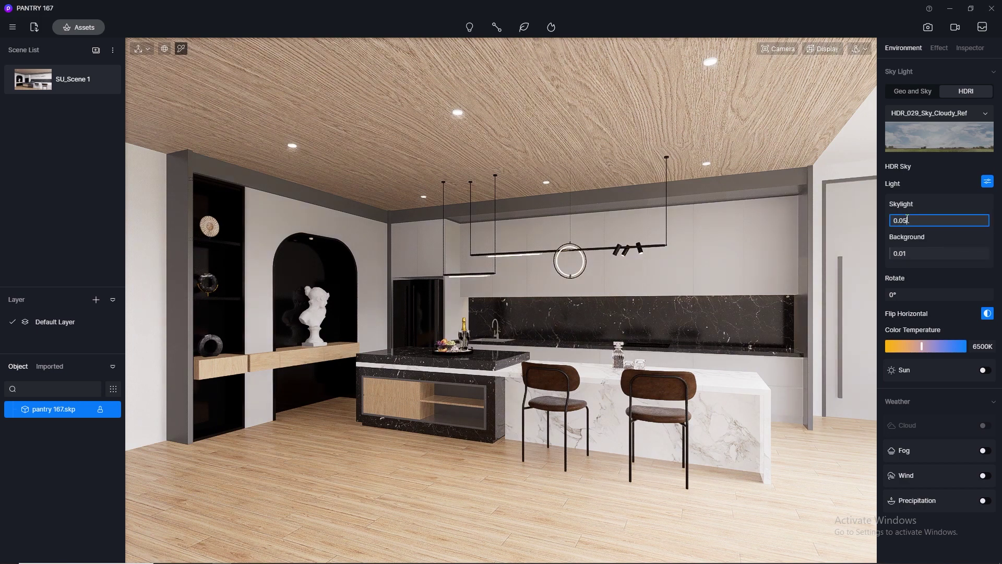
Compare HDR sky Skylight values of 0.05 and 0.01, settle on 0.05, and update SU_Scene 1.
{"action": "key", "text": "Return"}
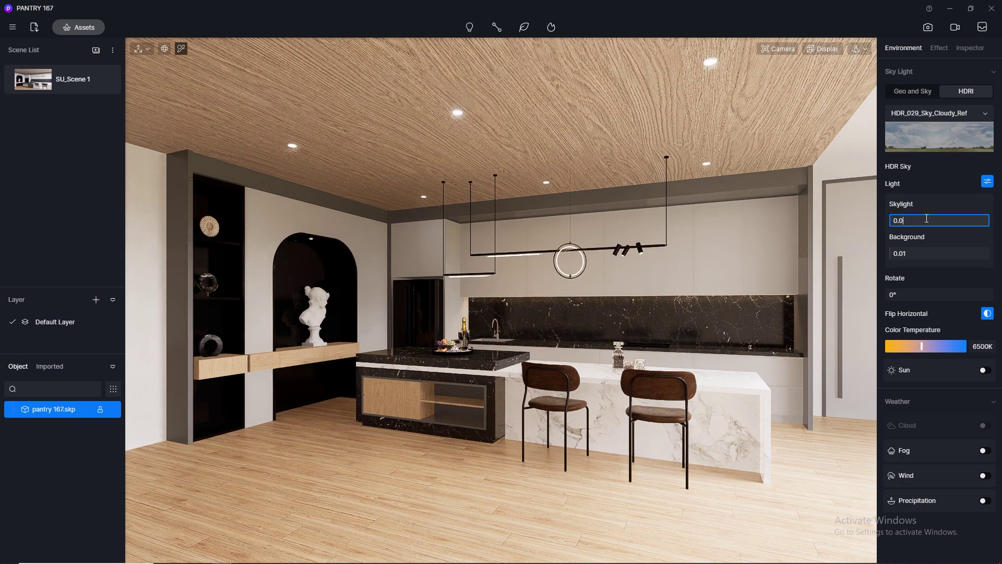
{"action": "key", "text": "Return"}
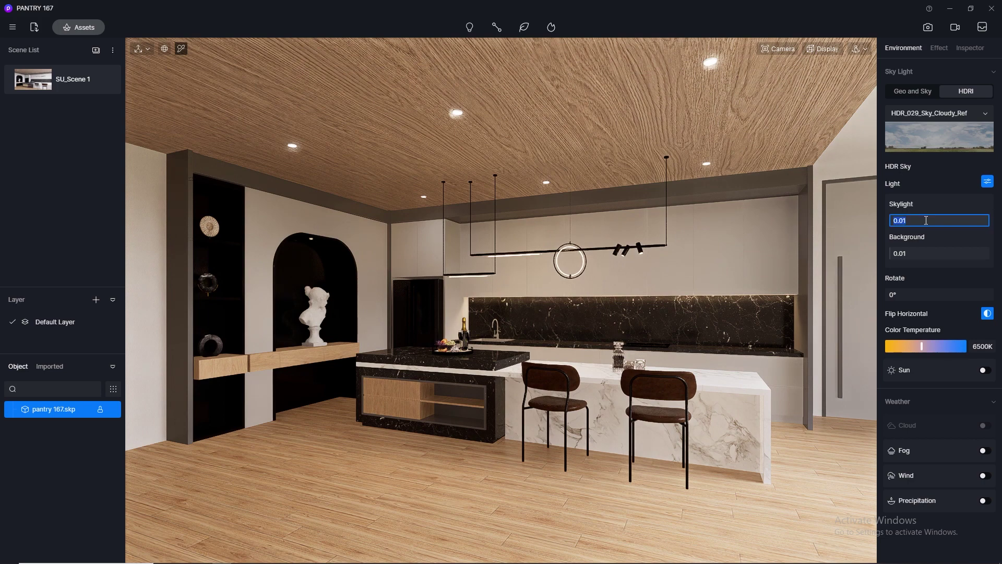
{"action": "key", "text": "Return"}
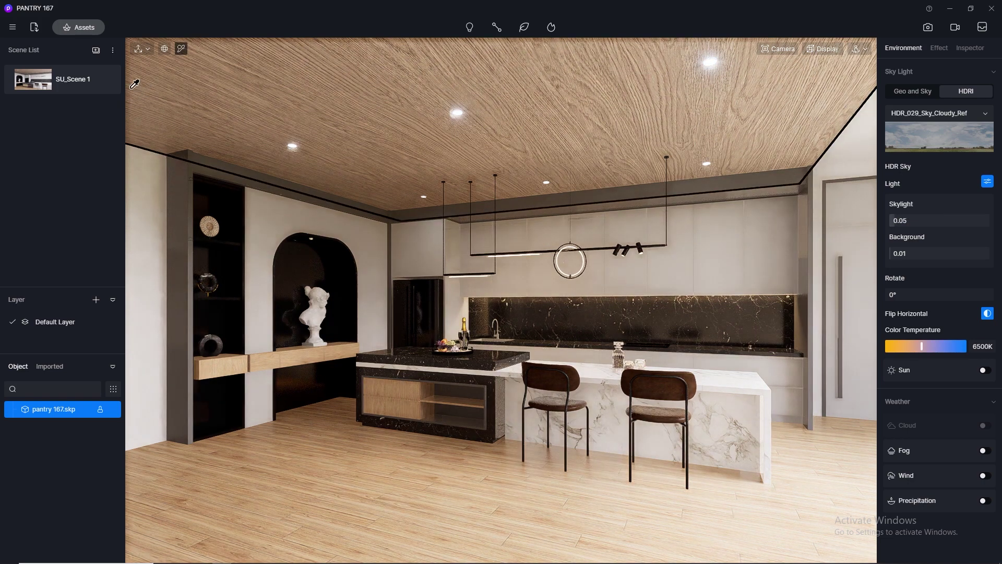
{"action": "mouse_move", "coordinate": [107, 85]}
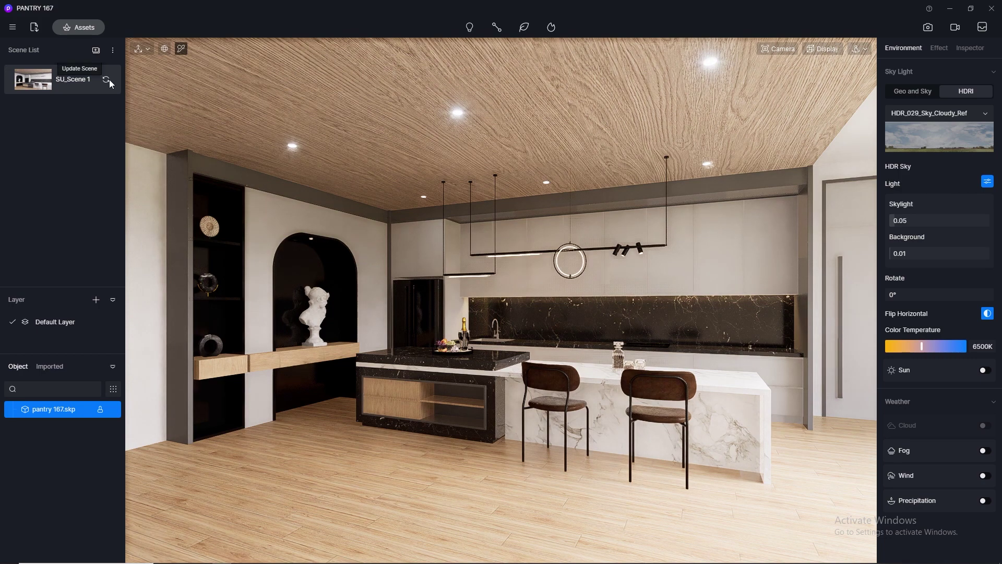
{"action": "left_click", "coordinate": [108, 80]}
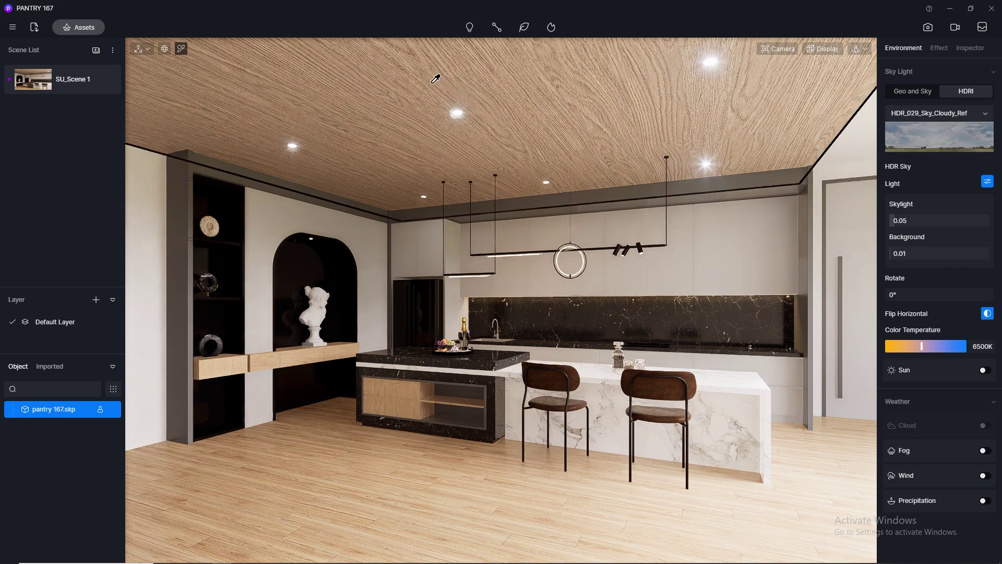
Check the ceiling downlight's material, and set the emissive intensity of the LED strip inside the black display shelf to 30.
{"action": "scroll", "coordinate": [456, 101], "scroll_direction": "up", "scroll_amount": 5}
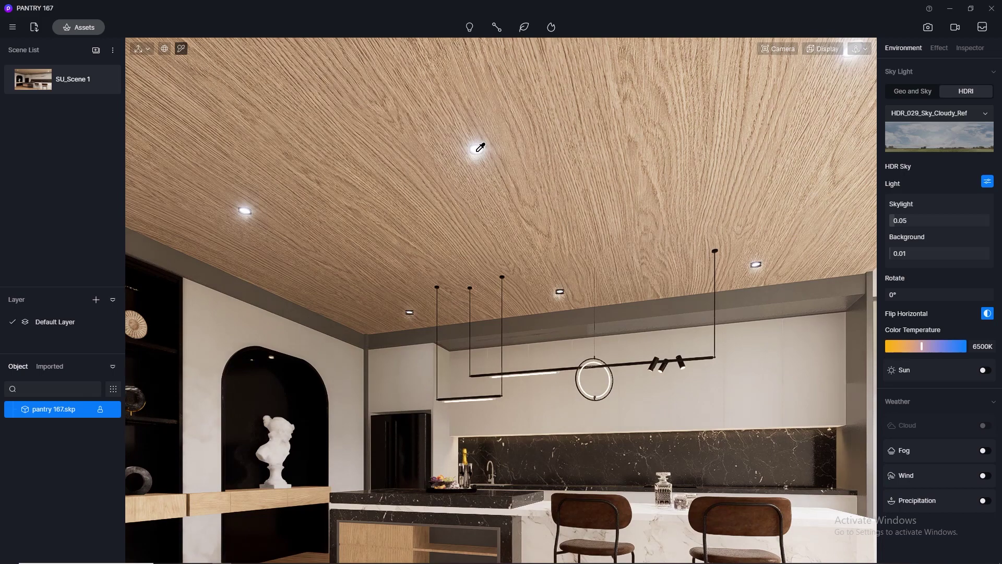
{"action": "left_click", "coordinate": [480, 148]}
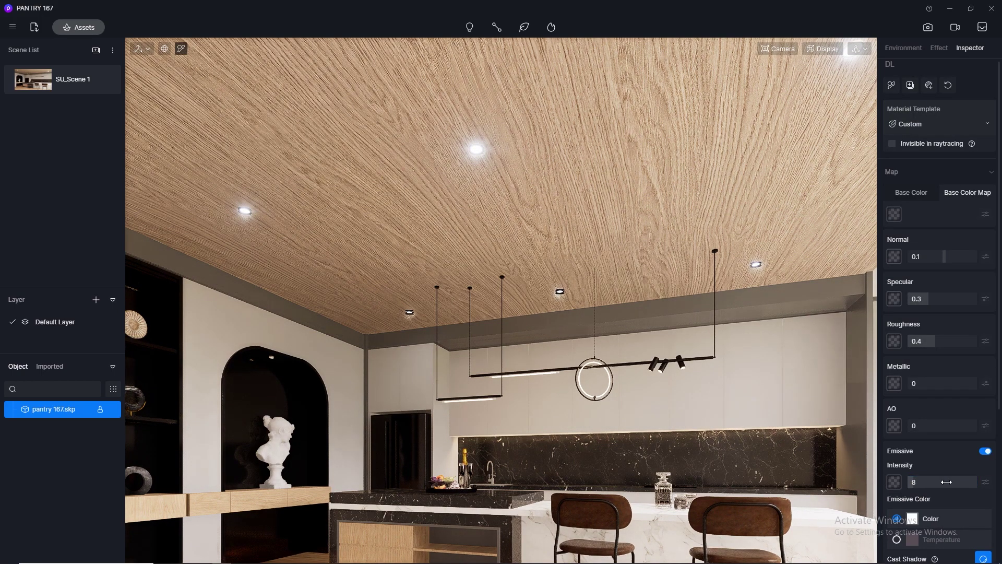
{"action": "right_click_drag", "start_coordinate": [386, 275], "coordinate": [415, 322]}
{"action": "scroll", "coordinate": [317, 217], "scroll_direction": "up", "scroll_amount": 8}
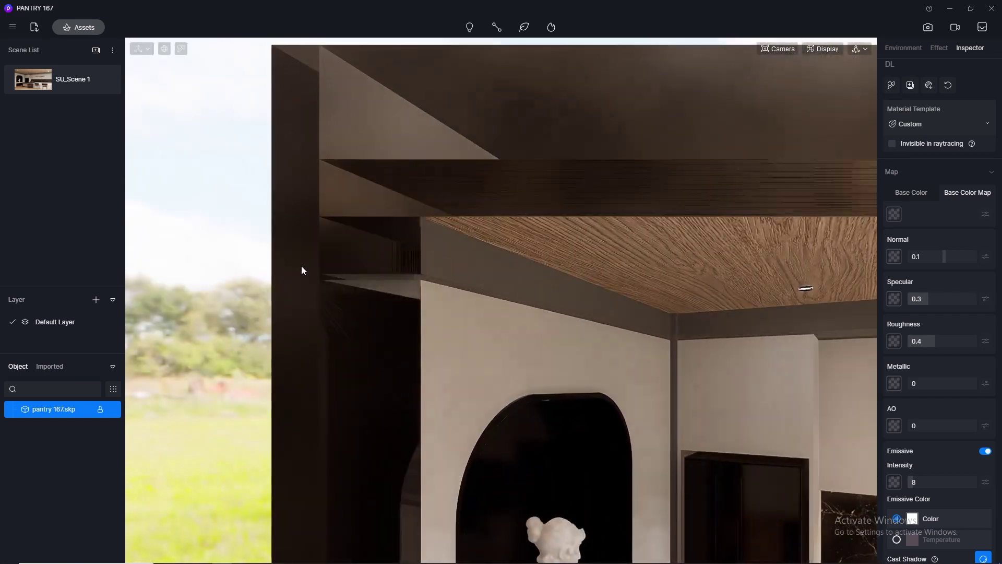
{"action": "scroll", "coordinate": [302, 270], "scroll_direction": "down", "scroll_amount": 6}
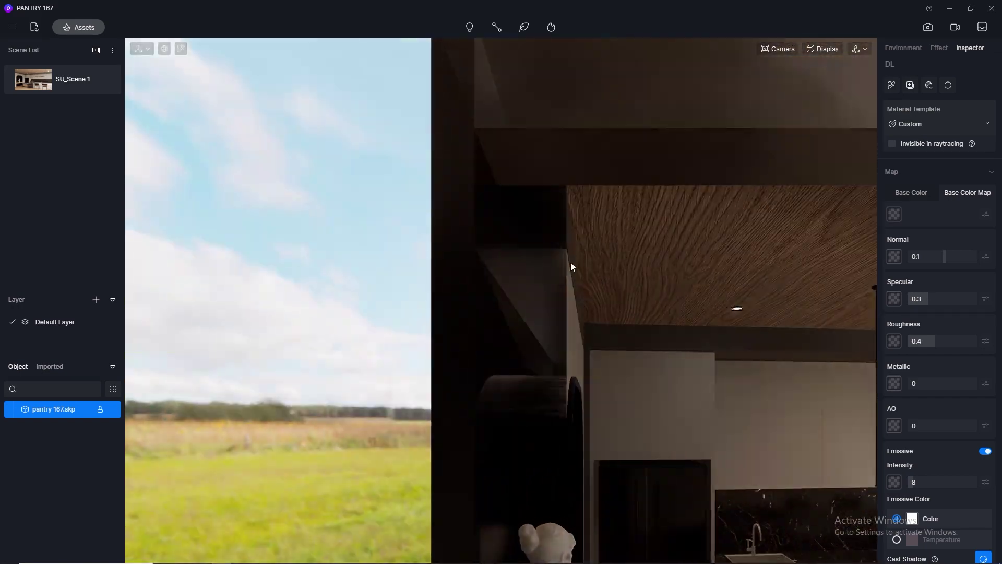
{"action": "scroll", "coordinate": [556, 197], "scroll_direction": "down", "scroll_amount": 3}
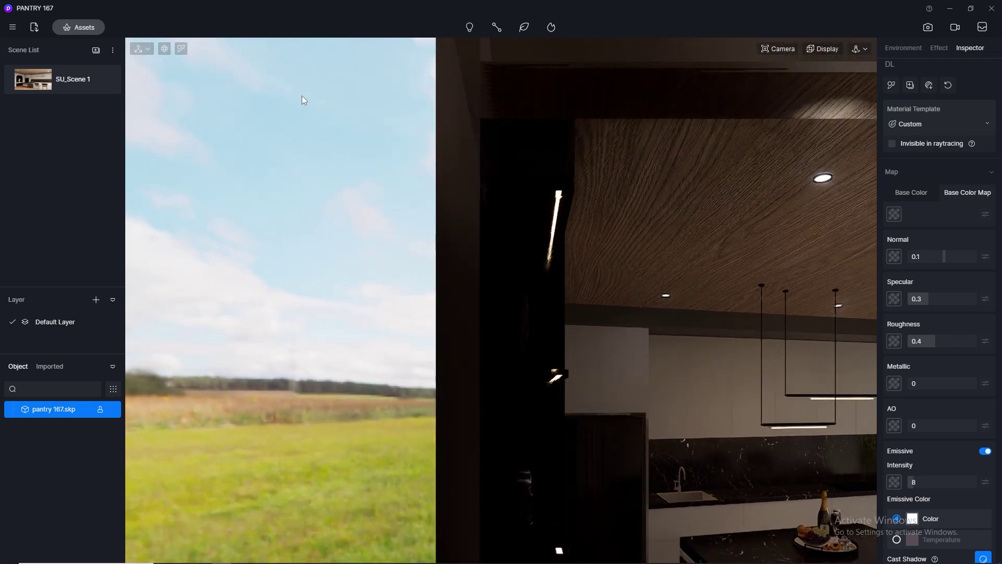
{"action": "left_click", "coordinate": [179, 49]}
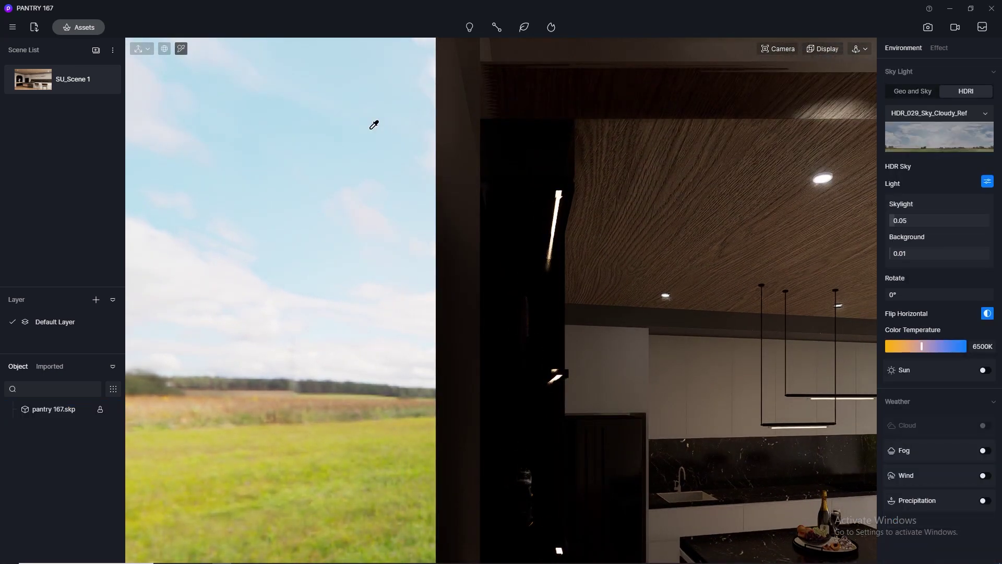
{"action": "left_click", "coordinate": [562, 195]}
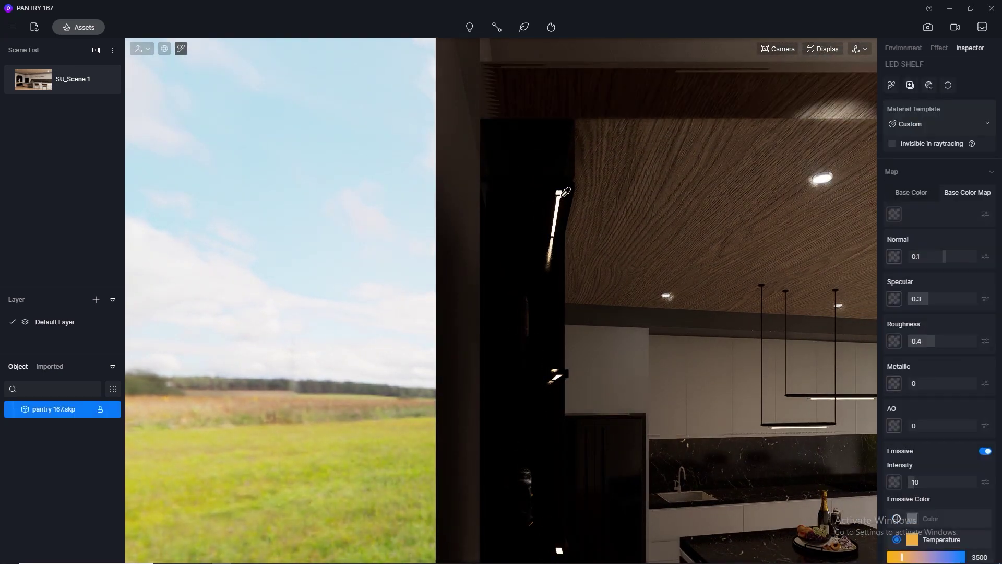
{"action": "left_click", "coordinate": [946, 482]}
{"action": "type", "text": "30"}
{"action": "key", "text": "Return"}
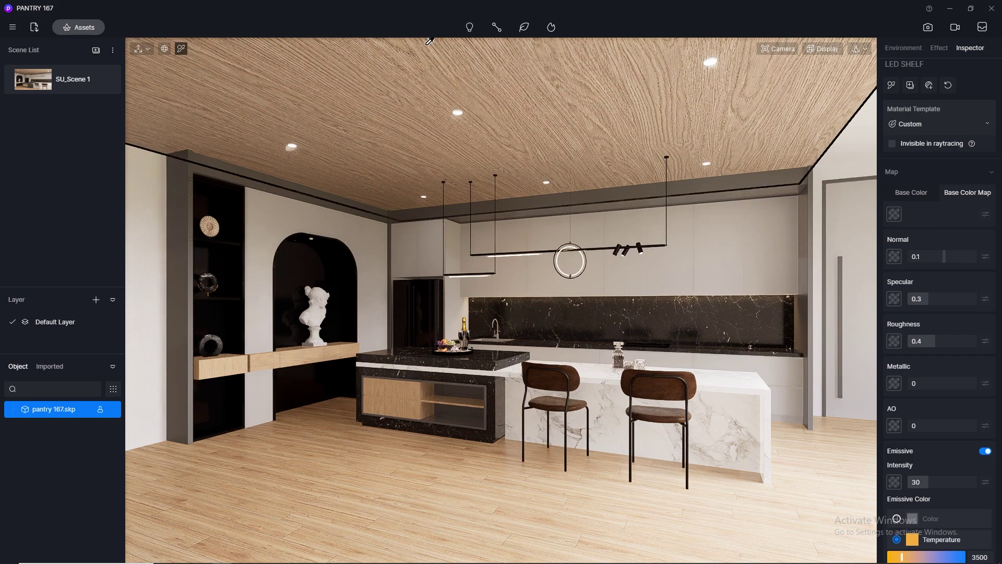
Place a spotlight below the arched niche's ceiling fixture above the bust, and move it to about X -1699, Y -1230.
{"action": "left_click", "coordinate": [461, 27]}
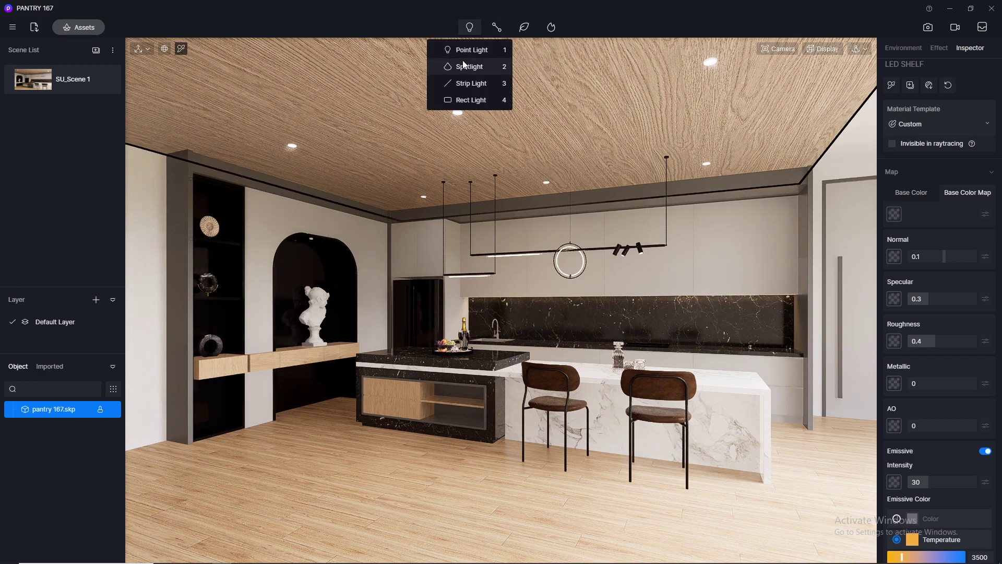
{"action": "left_click", "coordinate": [469, 66]}
{"action": "scroll", "coordinate": [311, 250], "scroll_direction": "up", "scroll_amount": 5}
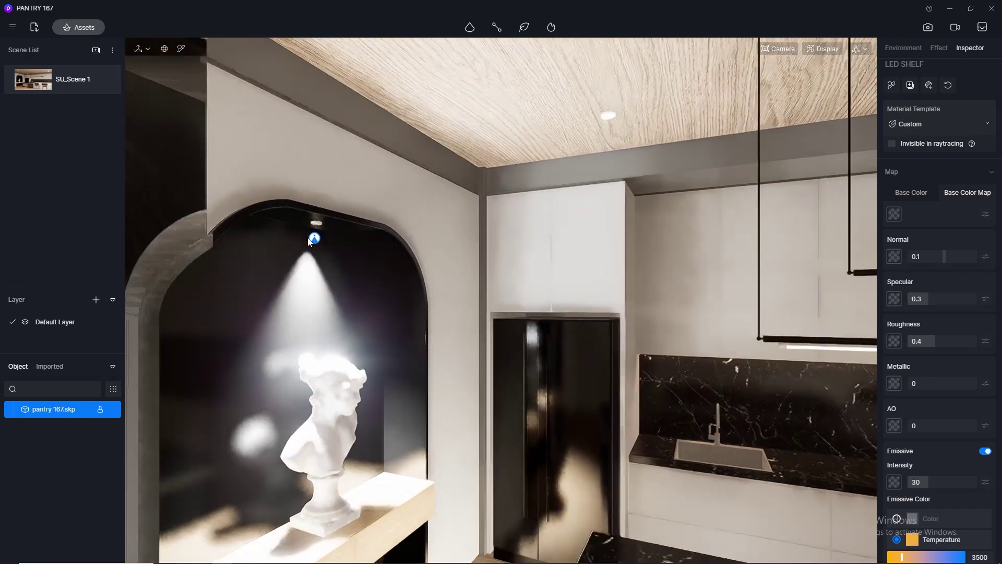
{"action": "left_click", "coordinate": [318, 229]}
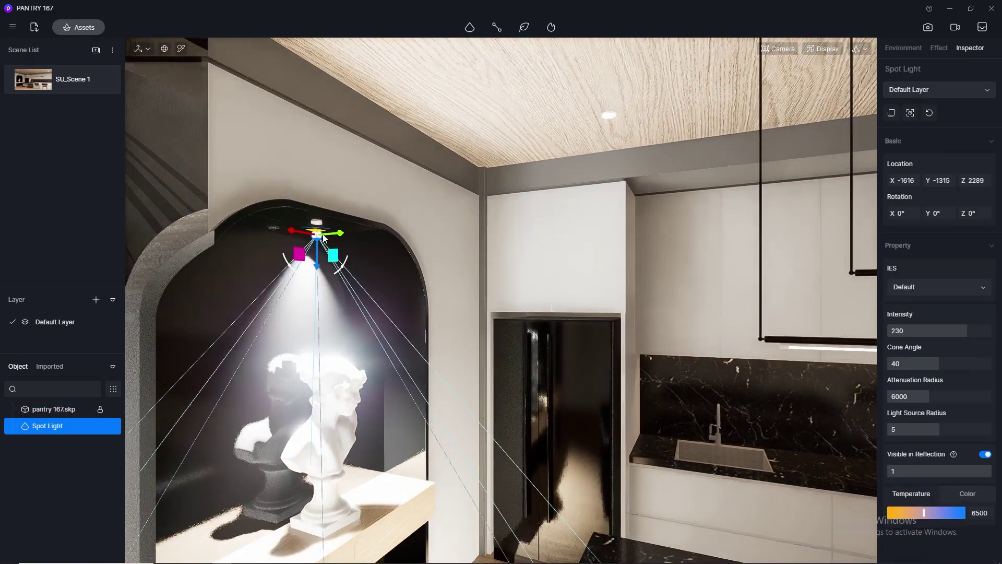
{"action": "mouse_move", "coordinate": [342, 233]}
{"action": "left_mouse_down"}
{"action": "mouse_move", "coordinate": [361, 231]}
{"action": "mouse_move", "coordinate": [351, 232]}
{"action": "left_mouse_up"}
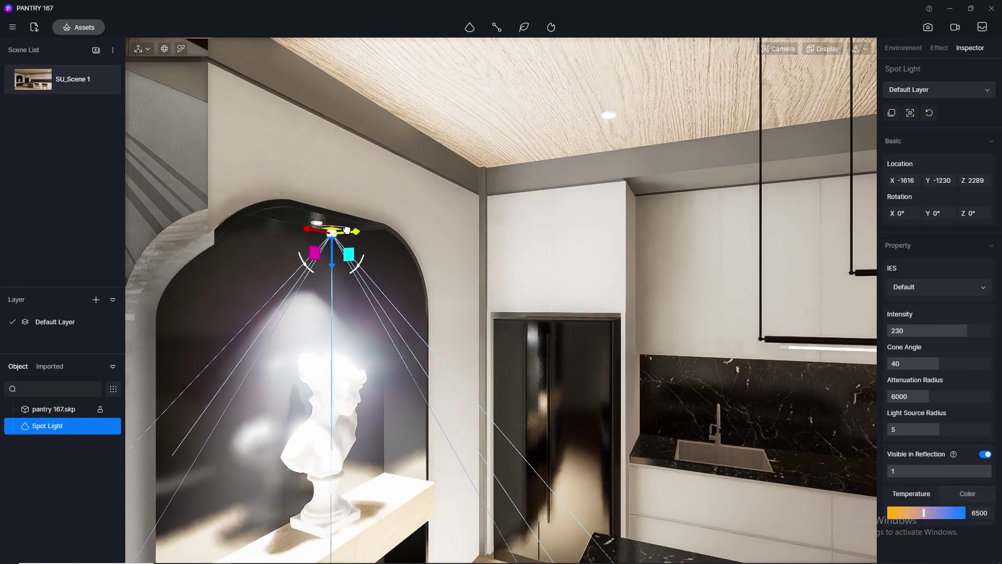
{"action": "middle_click_drag", "start_coordinate": [267, 214], "coordinate": [244, 225]}
{"action": "left_click_drag", "start_coordinate": [287, 253], "coordinate": [272, 254]}
Set the niche spotlight's attenuation radius to about 1434, its colour temperature to 3500 and its light source radius to 1.
{"action": "left_click_drag", "start_coordinate": [923, 400], "coordinate": [903, 397]}
{"action": "left_click_drag", "start_coordinate": [906, 397], "coordinate": [894, 397]}
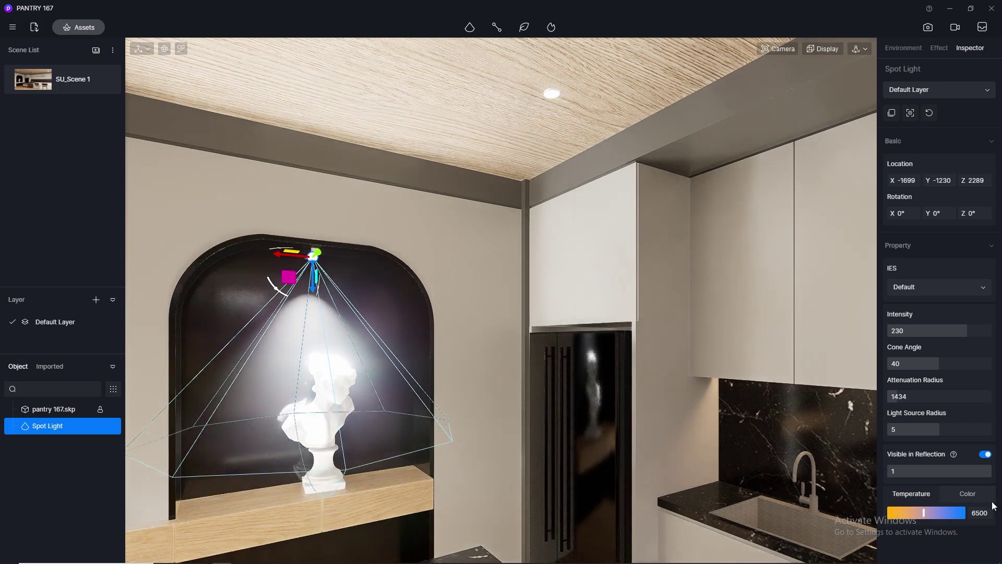
{"action": "left_click", "coordinate": [977, 513]}
{"action": "type", "text": "35"}
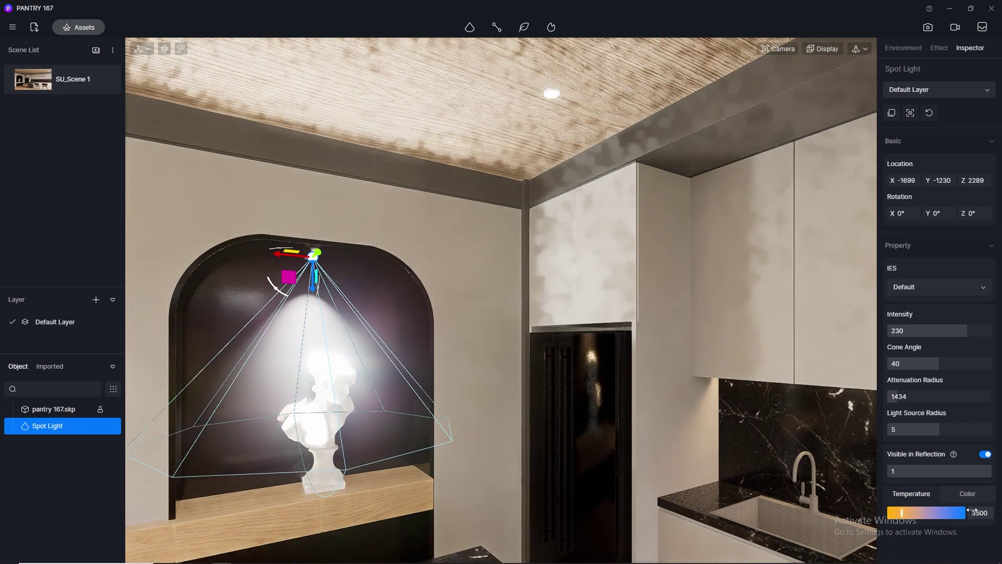
{"action": "left_click", "coordinate": [909, 429]}
{"action": "type", "text": "1"}
{"action": "key", "text": "Return"}
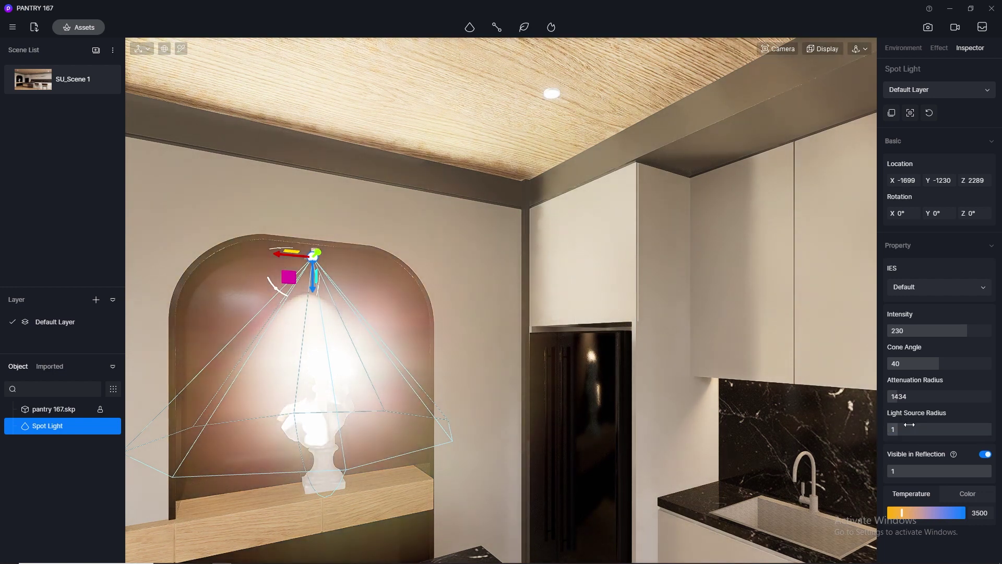
Try the niche spotlight at intensity 1, return to SU_Scene 1, and set its intensity to 3.
{"action": "left_click", "coordinate": [919, 330]}
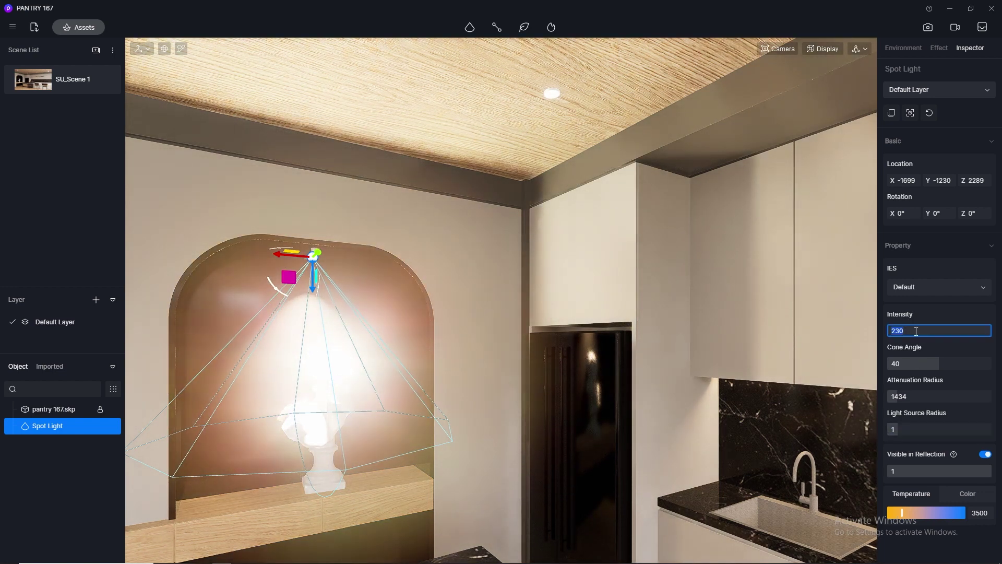
{"action": "type", "text": "1"}
{"action": "key", "text": "Return"}
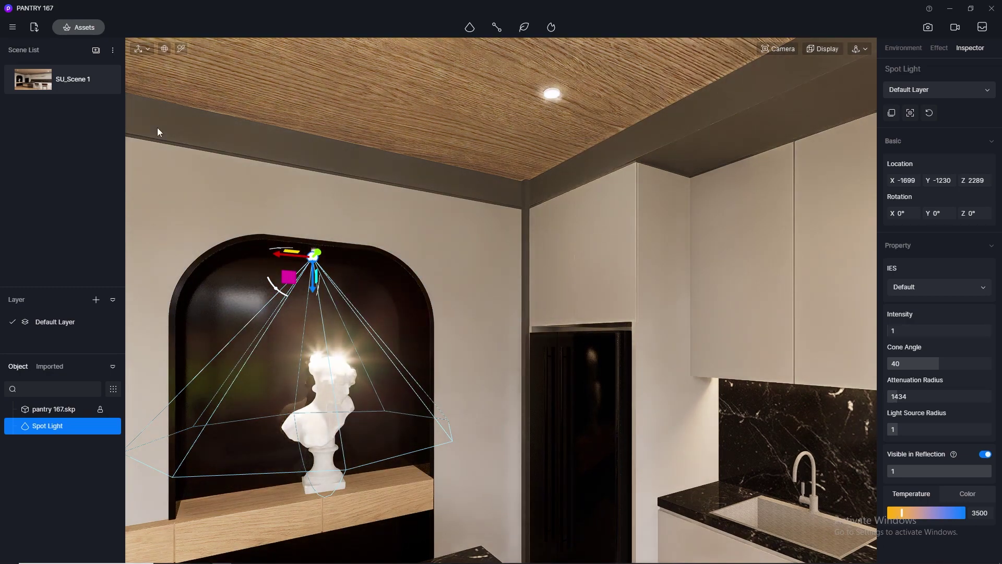
{"action": "left_click", "coordinate": [41, 87]}
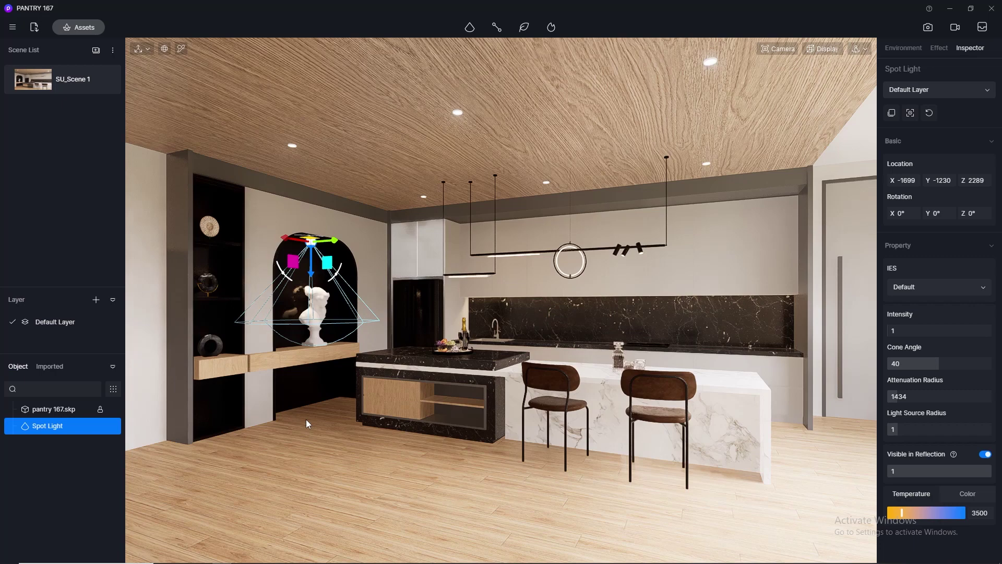
{"action": "left_click", "coordinate": [306, 421]}
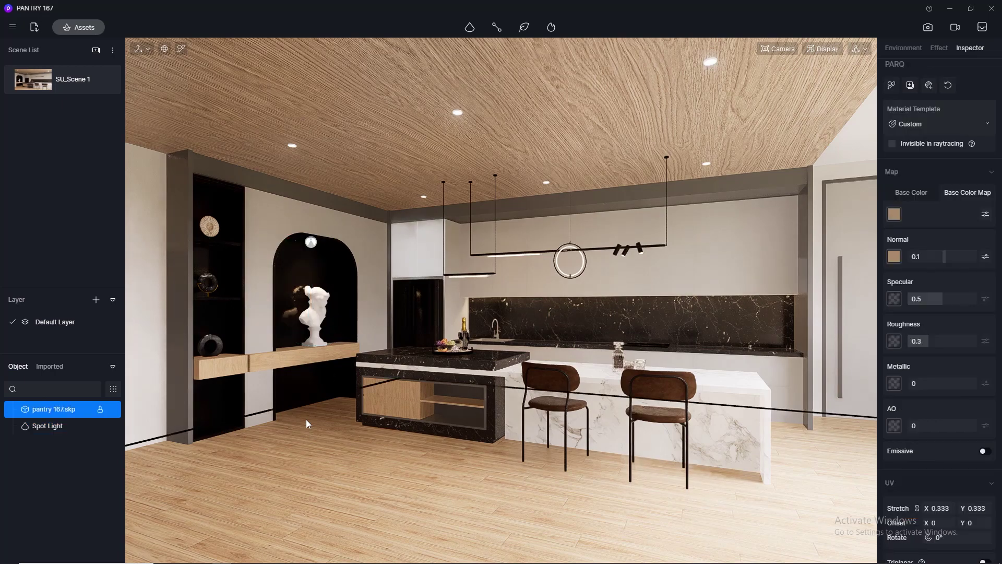
{"action": "left_click", "coordinate": [312, 244]}
{"action": "left_click", "coordinate": [907, 331]}
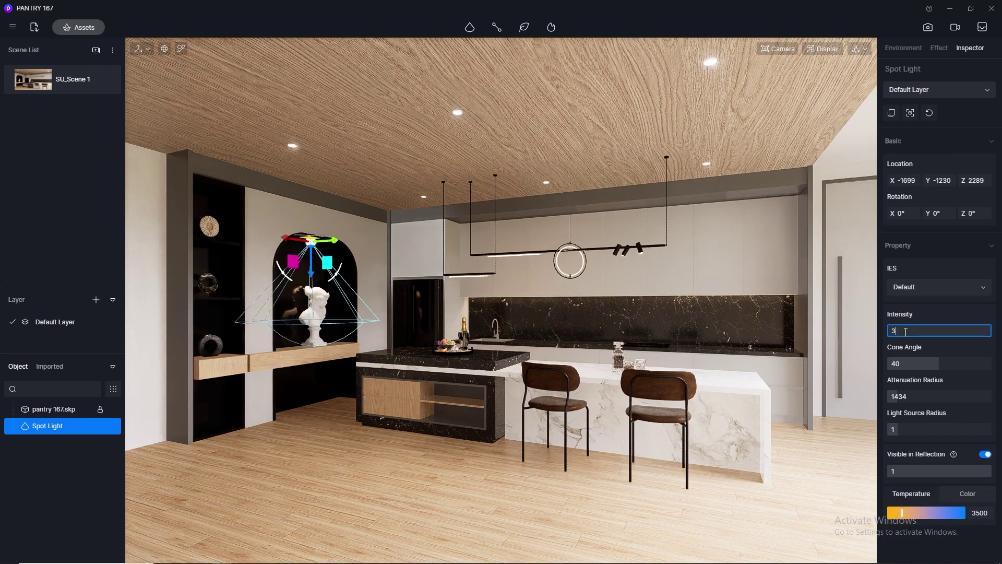
{"action": "type", "text": "3"}
{"action": "key", "text": "Return"}
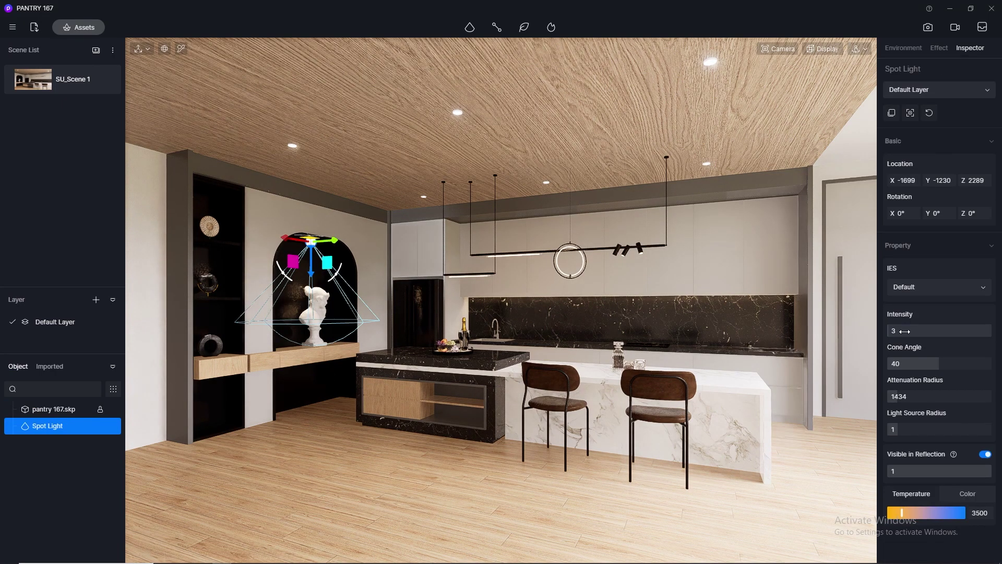
{"action": "left_click", "coordinate": [386, 492]}
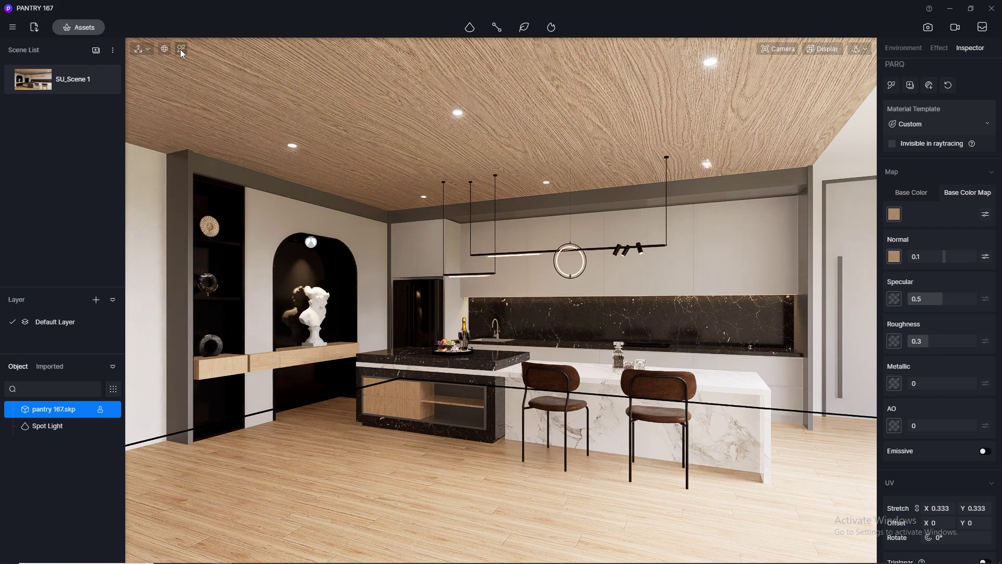
Make the purple LED strip under the niche's wooden shelf emissive, and return to SU_Scene 1.
{"action": "scroll", "coordinate": [293, 319], "scroll_direction": "up", "scroll_amount": 8}
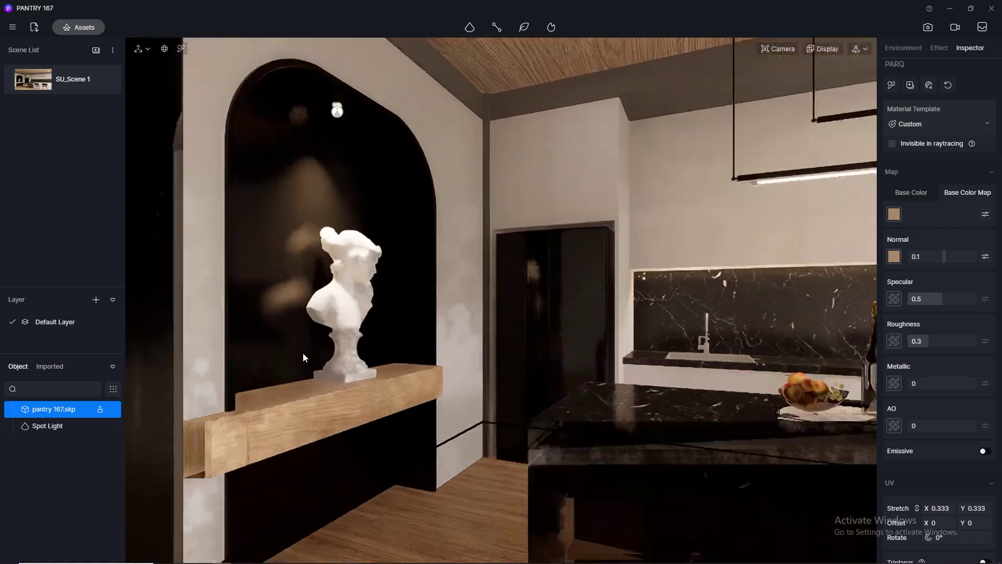
{"action": "middle_click_drag", "start_coordinate": [362, 283], "coordinate": [581, 153]}
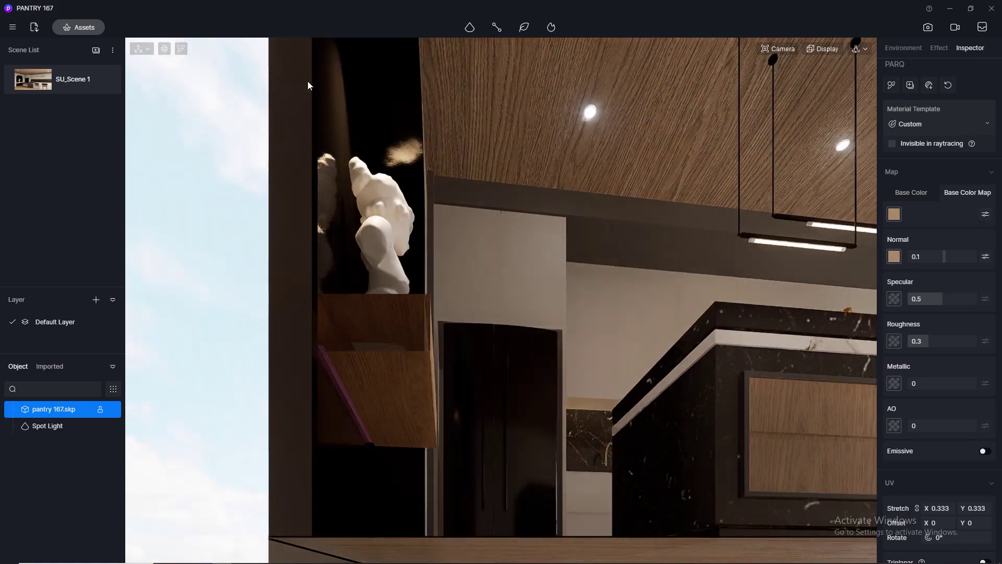
{"action": "left_click", "coordinate": [187, 61]}
{"action": "left_click", "coordinate": [329, 360]}
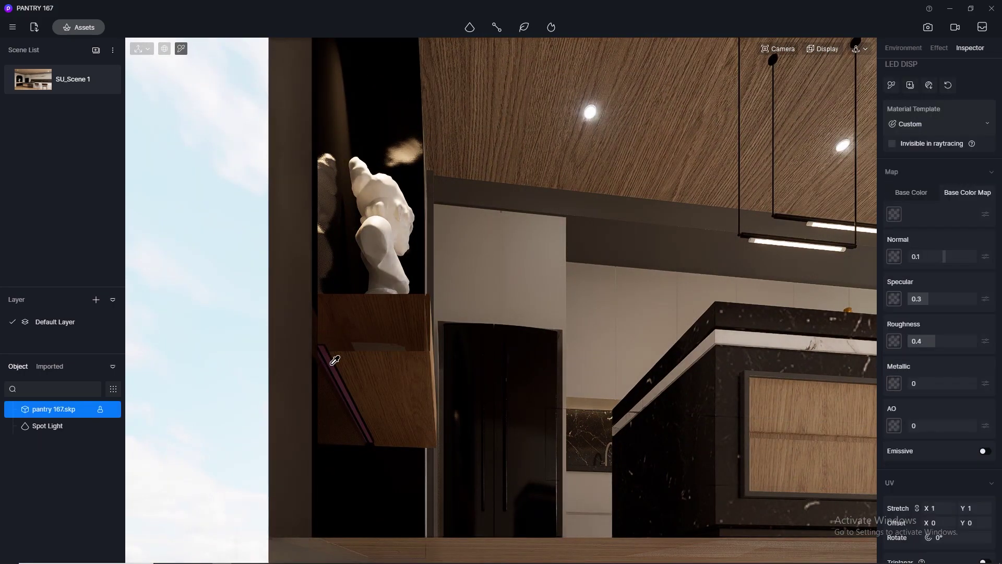
{"action": "left_click", "coordinate": [985, 452]}
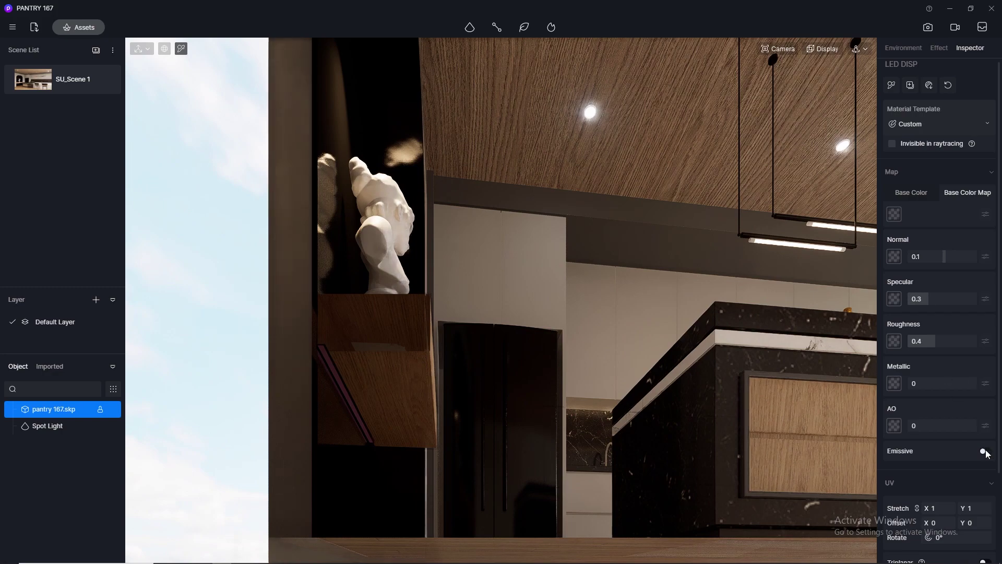
{"action": "left_click", "coordinate": [28, 79]}
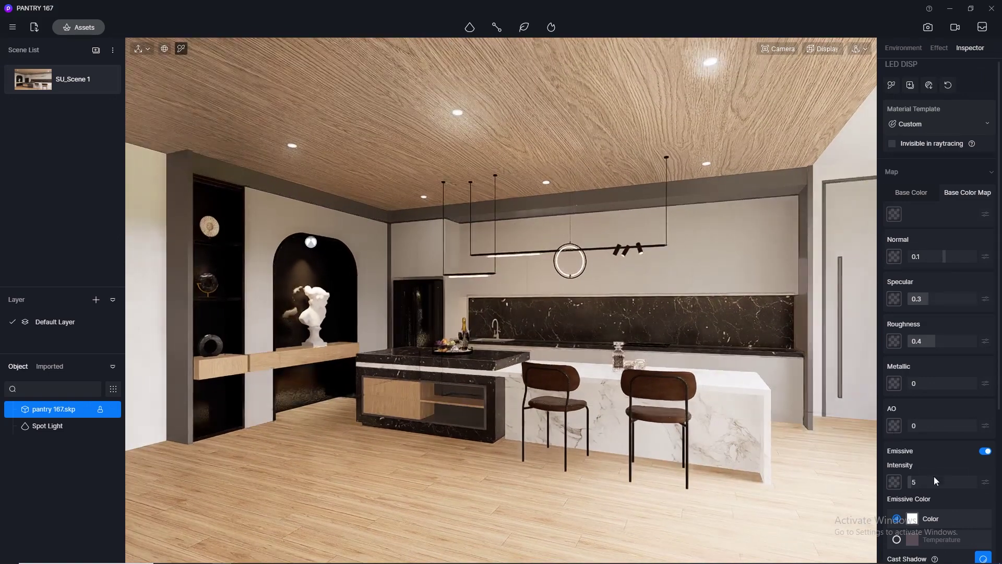
Try emissive intensities of 10 and 30 on the LED strip under the wooden shelf, and settle on 10.
{"action": "left_click", "coordinate": [936, 480]}
{"action": "type", "text": "10"}
{"action": "key", "text": "Return"}
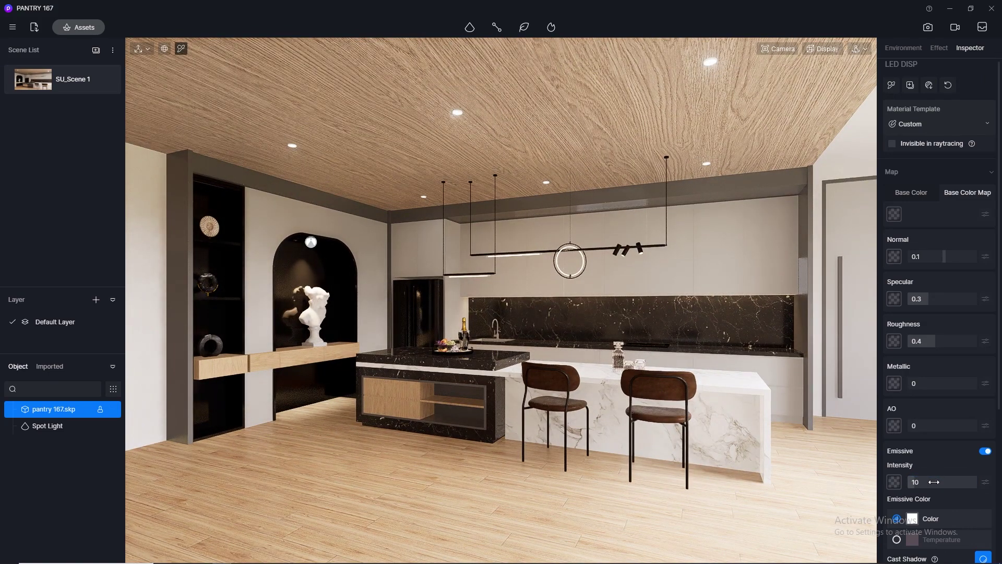
{"action": "left_click", "coordinate": [934, 482]}
{"action": "type", "text": "30"}
{"action": "key", "text": "Return"}
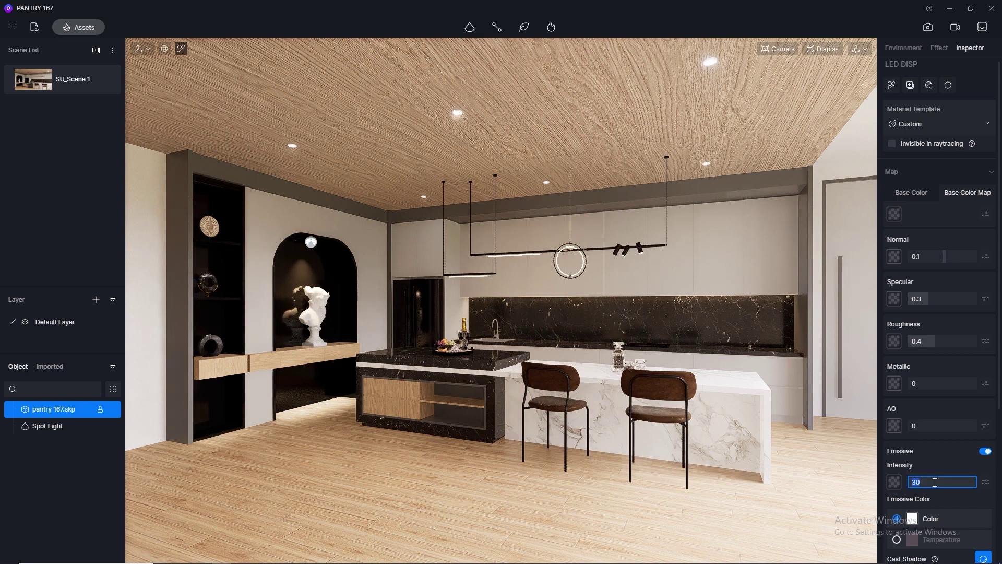
{"action": "left_click", "coordinate": [934, 482]}
{"action": "type", "text": "10"}
{"action": "key", "text": "Return"}
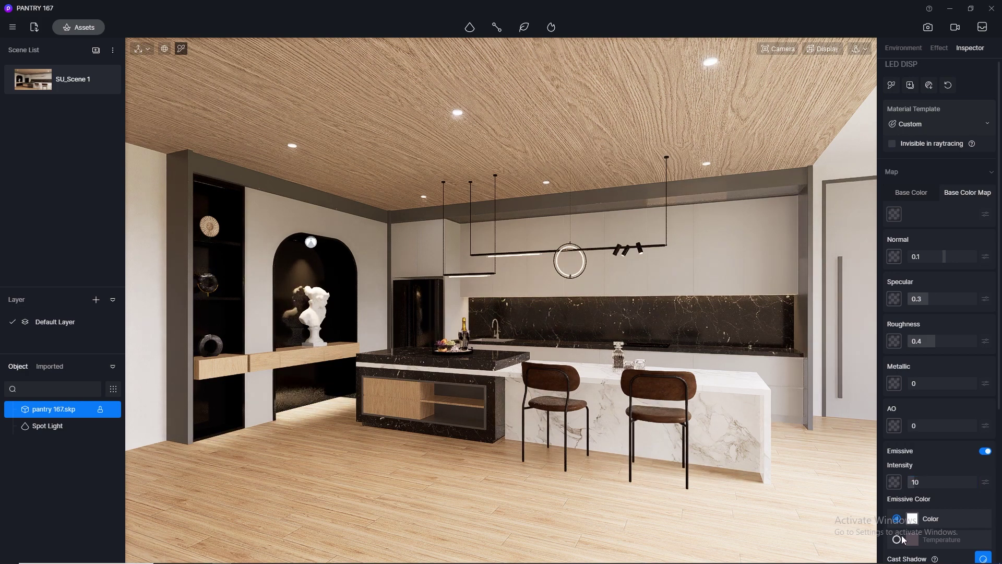
Give the LED strip under the niche's wooden shelf an emissive colour temperature of 3500 and an intensity of 5.
{"action": "left_click", "coordinate": [897, 539]}
{"action": "left_click", "coordinate": [981, 557]}
{"action": "type", "text": "3500"}
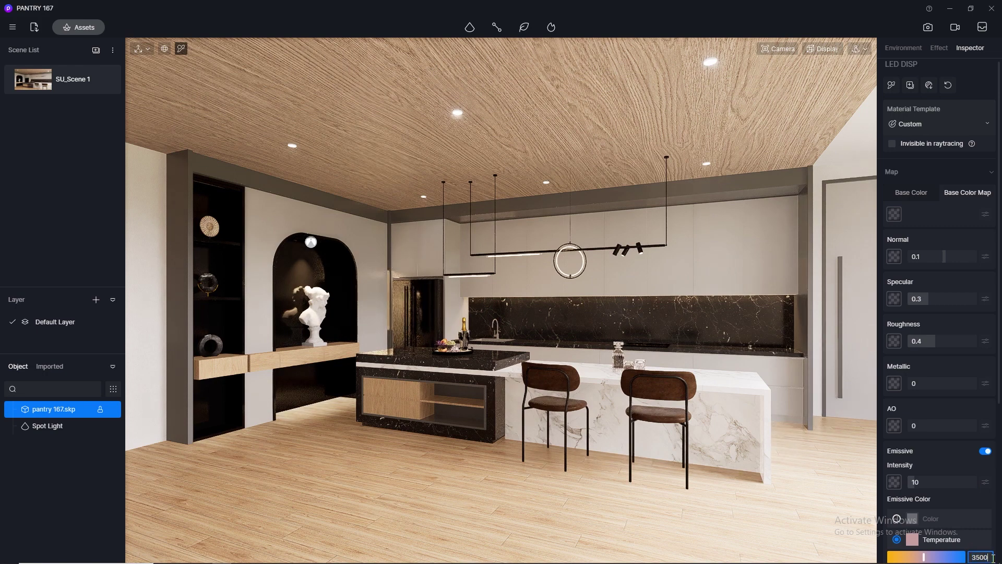
{"action": "key", "text": "Return"}
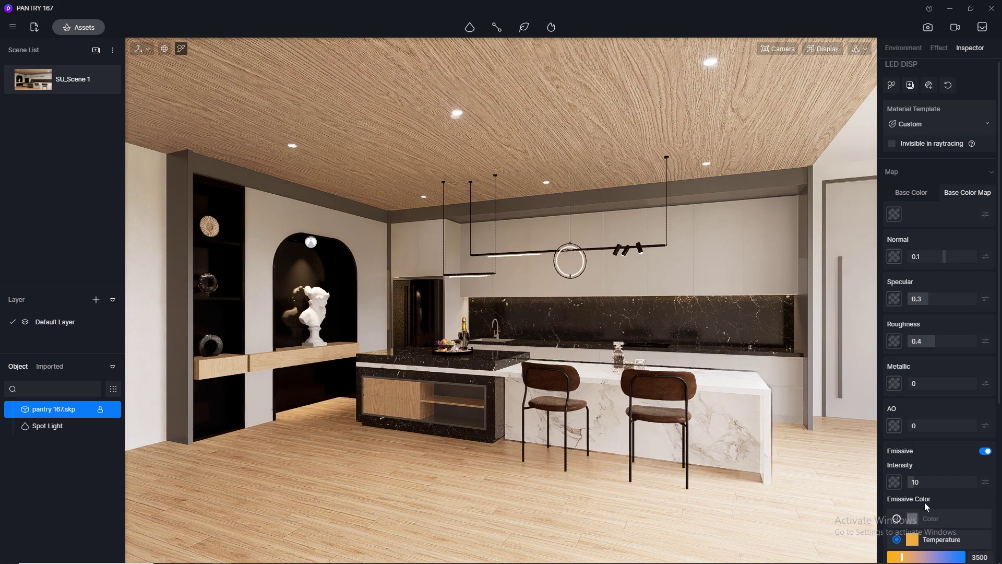
{"action": "left_click", "coordinate": [944, 482]}
{"action": "type", "text": "5"}
{"action": "key", "text": "Return"}
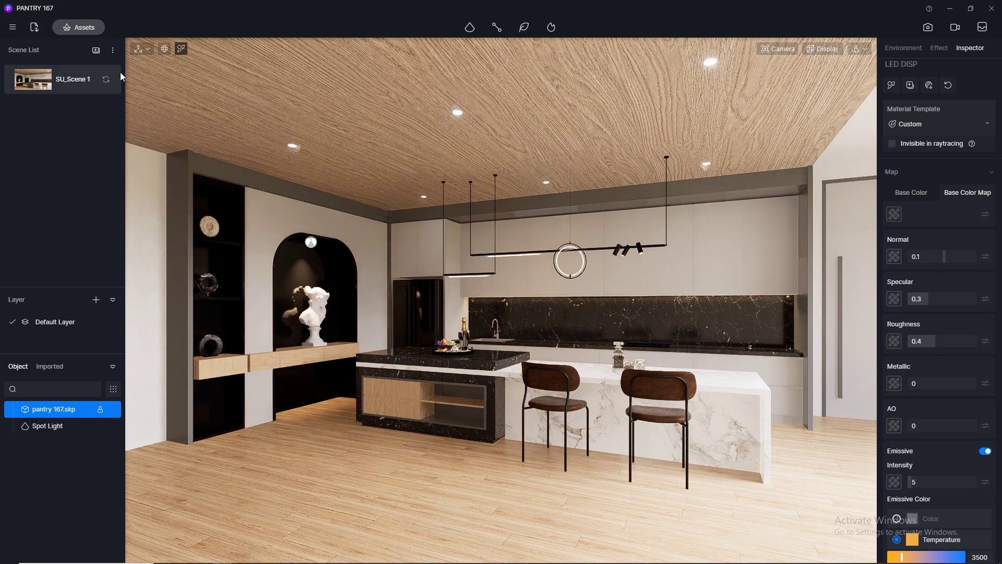
{"action": "left_click", "coordinate": [375, 88]}
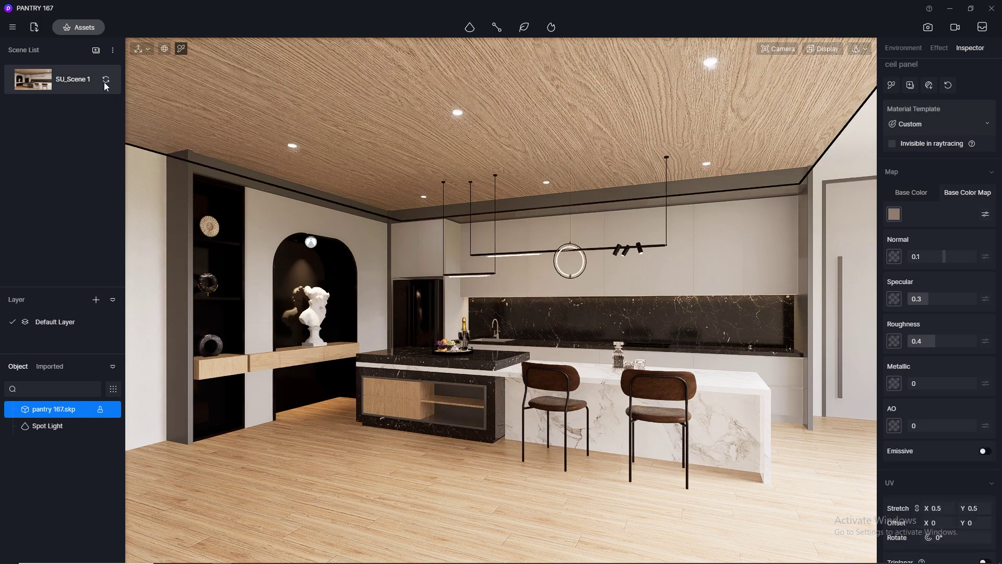
Try an HDRI skylight intensity of 0.1, and set it back to 0.05.
{"action": "left_click", "coordinate": [904, 48]}
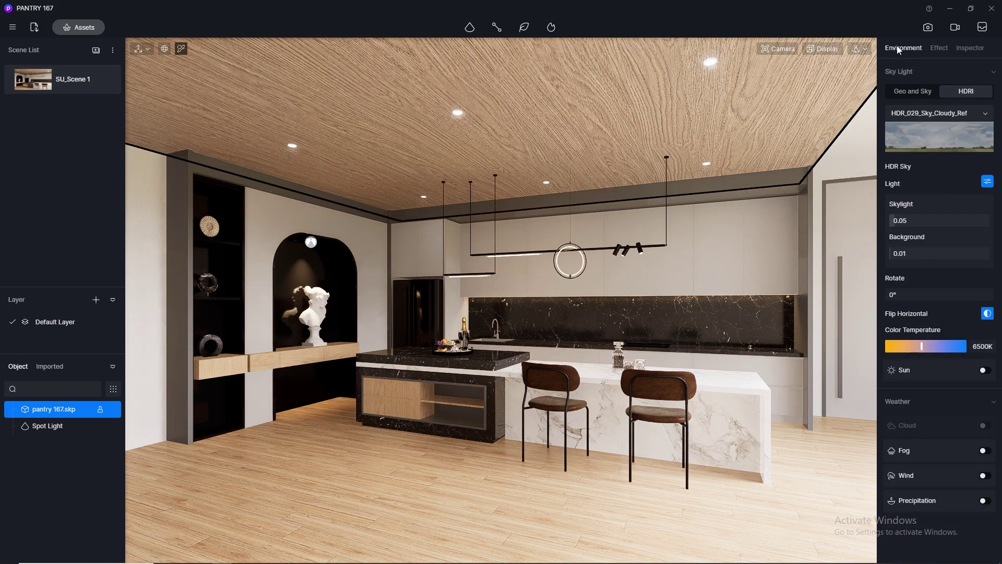
{"action": "left_click", "coordinate": [912, 219]}
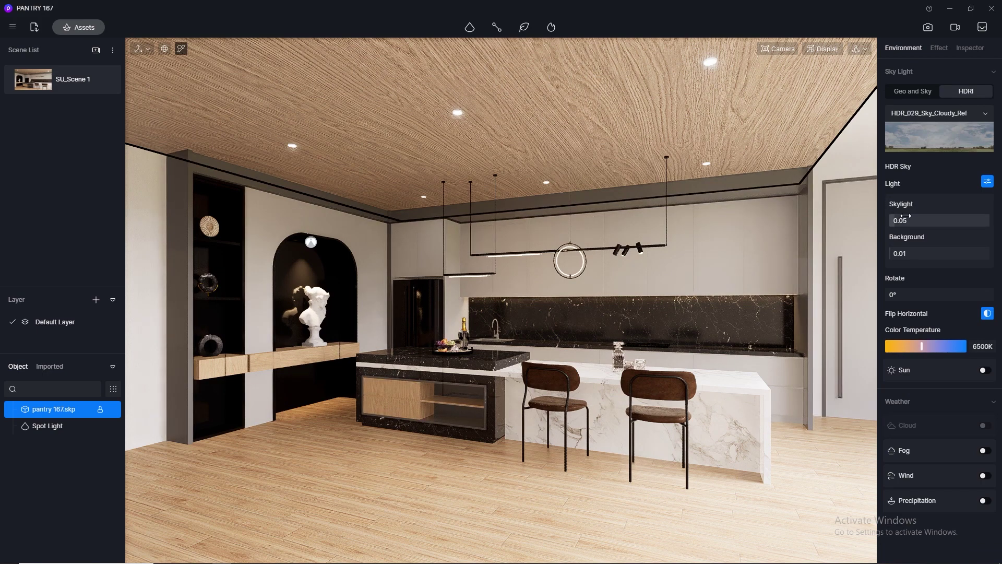
{"action": "type", "text": "0."}
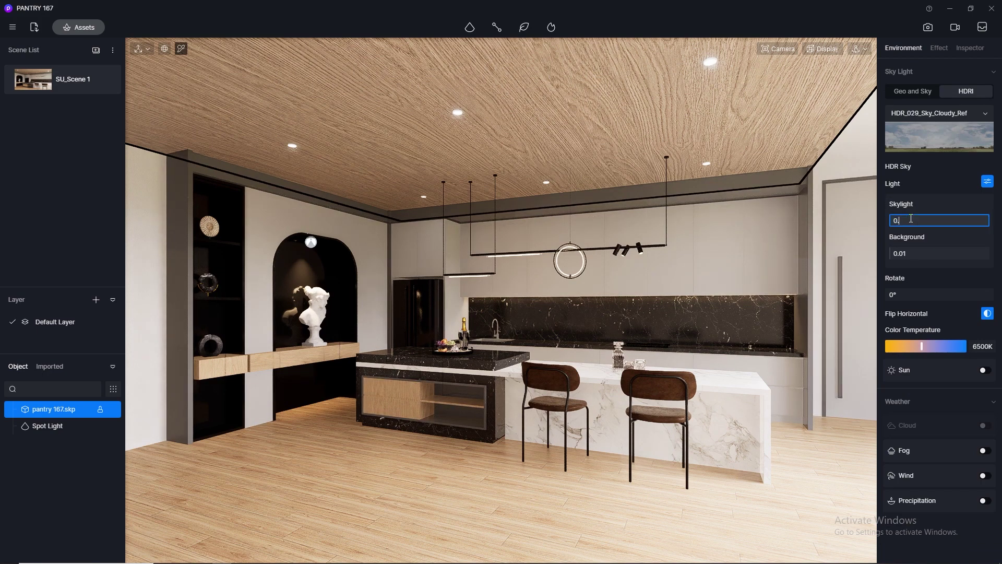
{"action": "type", "text": "1"}
{"action": "key", "text": "Return"}
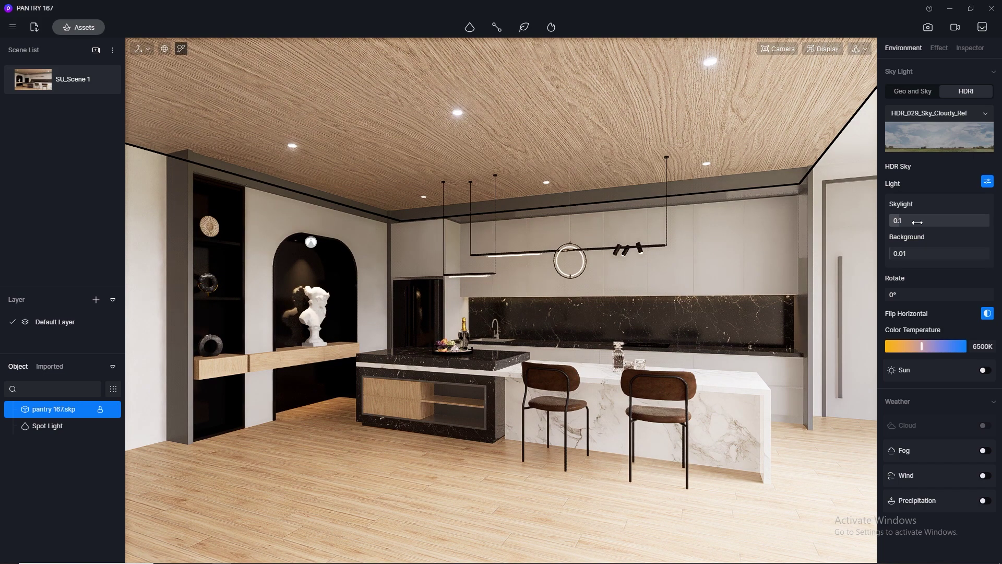
{"action": "left_click", "coordinate": [918, 222]}
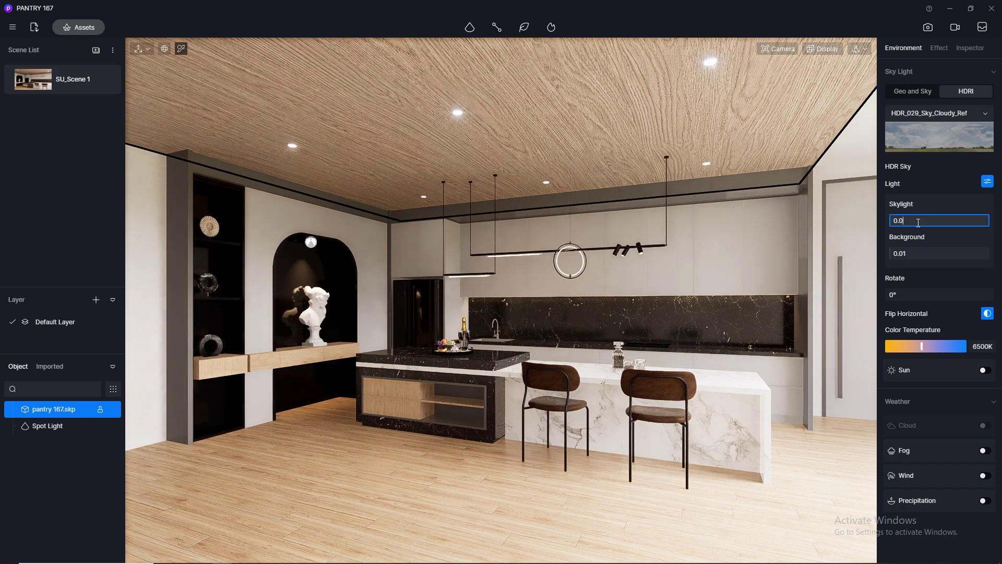
{"action": "type", "text": "0.05"}
{"action": "key", "text": "Return"}
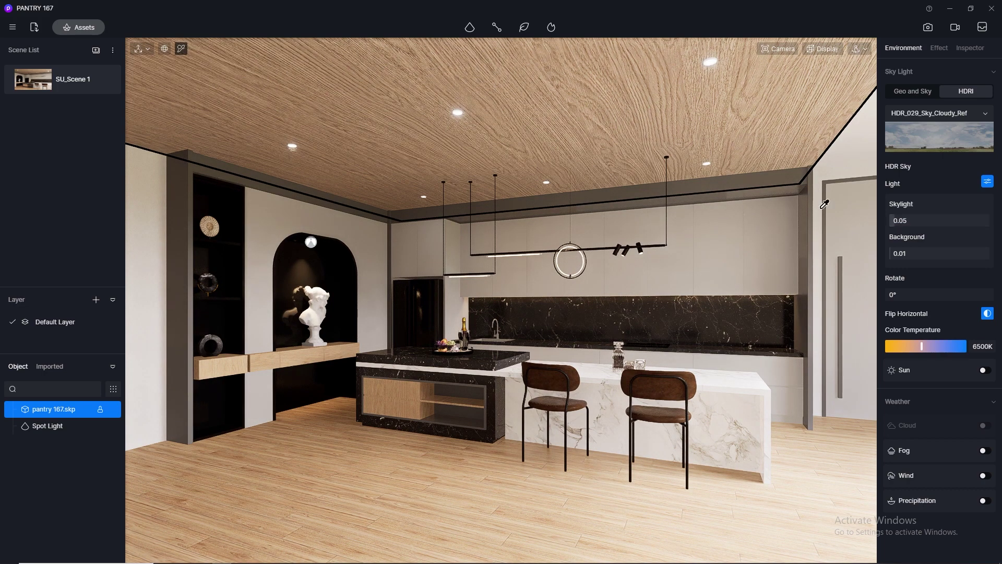
In image render mode, set the post-processing white balance to 6000 and update SU_Scene 1.
{"action": "left_click", "coordinate": [928, 27]}
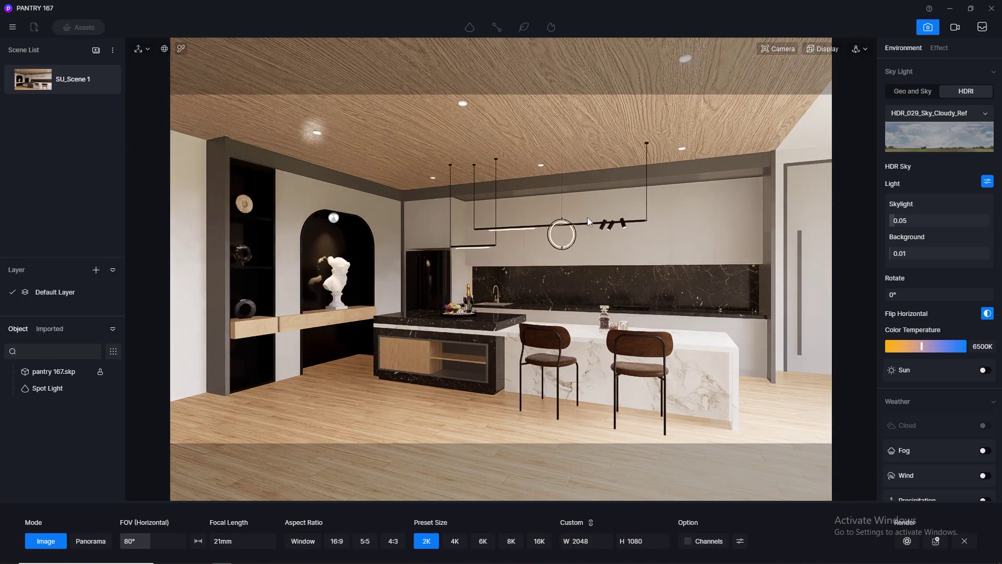
{"action": "left_click", "coordinate": [938, 48]}
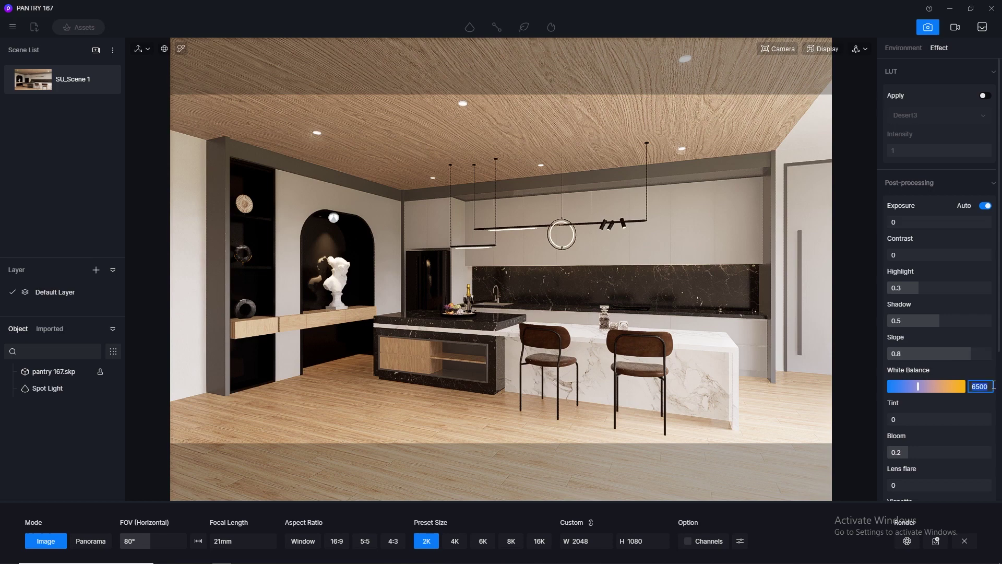
{"action": "type", "text": "600"}
{"action": "key", "text": "Return"}
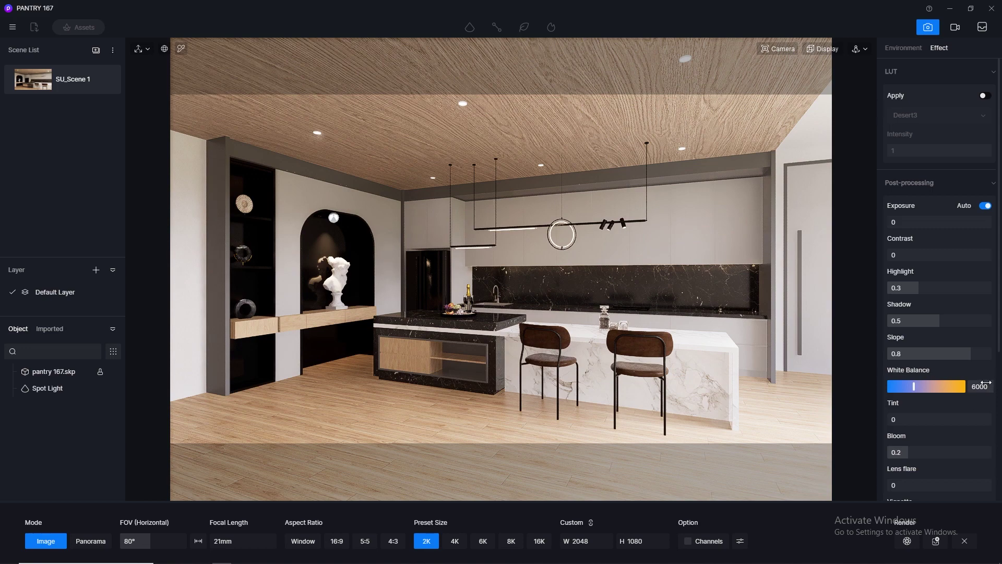
{"action": "left_click_drag", "start_coordinate": [914, 387], "coordinate": [913, 388]}
{"action": "left_click", "coordinate": [981, 388]}
{"action": "type", "text": "6000"}
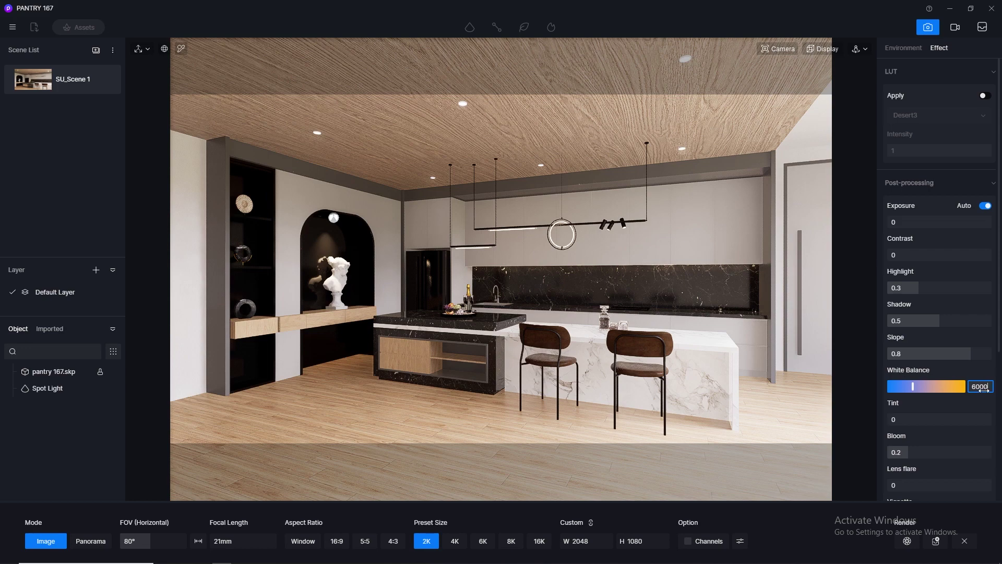
{"action": "key", "text": "Return"}
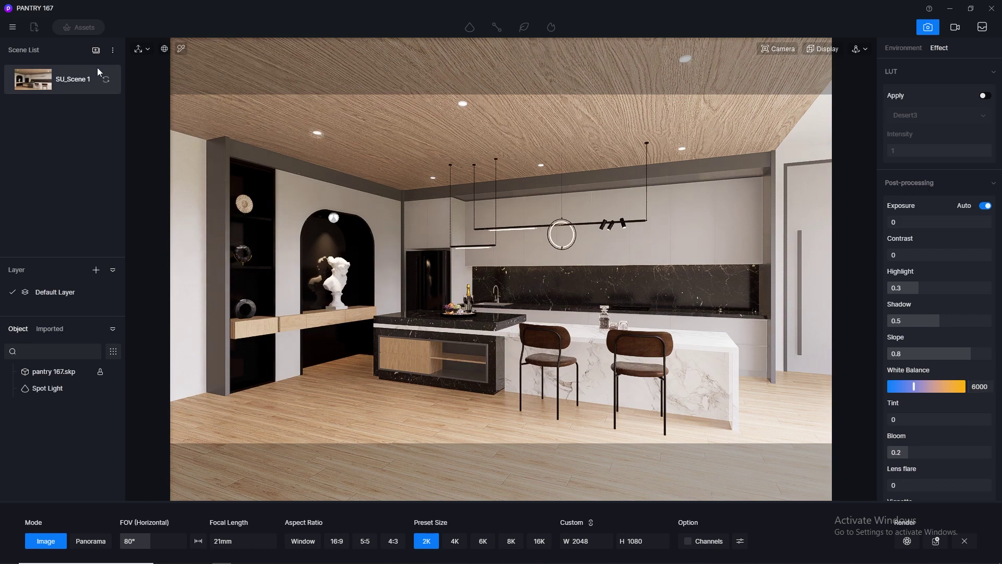
{"action": "left_click", "coordinate": [107, 83]}
Reduce the niche spotlight's intensity to 1.5, and update SU_Scene 1 with the change.
{"action": "left_click", "coordinate": [334, 218]}
{"action": "left_click", "coordinate": [908, 329]}
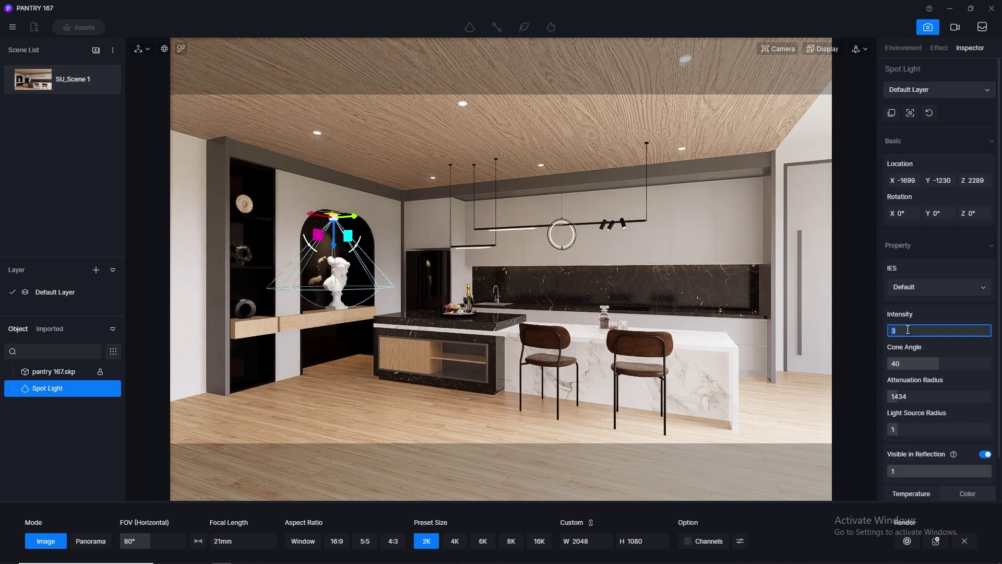
{"action": "type", "text": "1.5"}
{"action": "key", "text": "Return"}
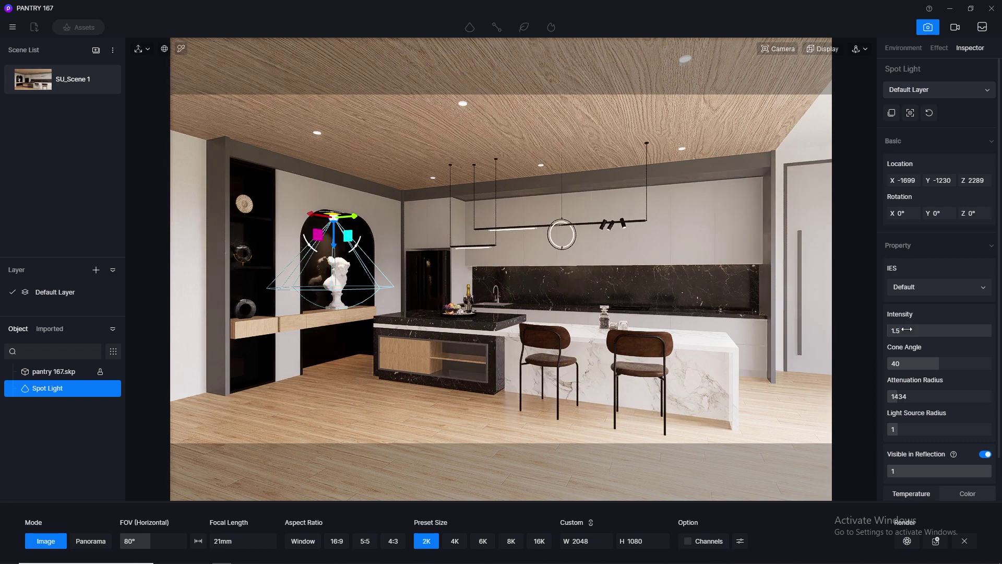
{"action": "left_click", "coordinate": [386, 414]}
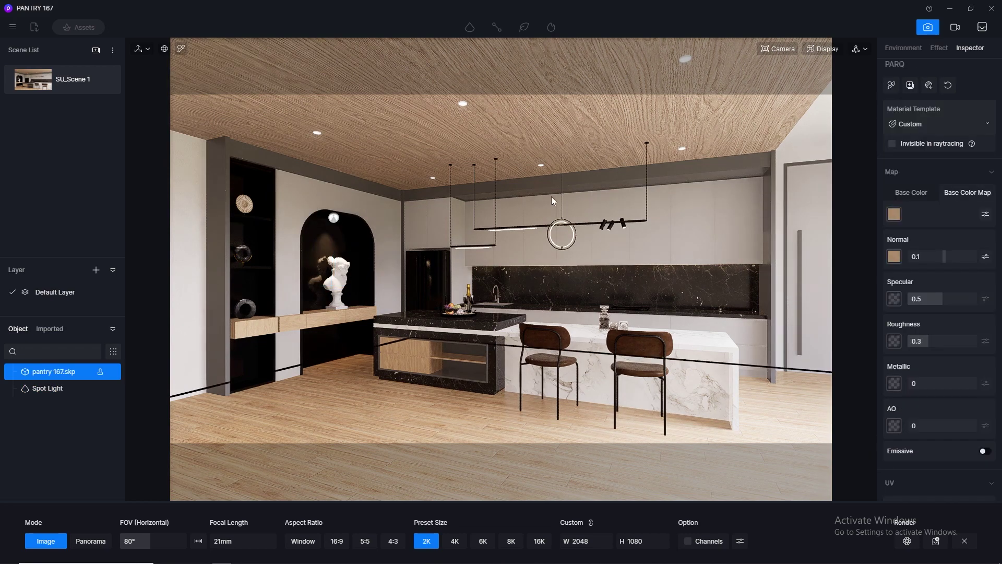
{"action": "left_click", "coordinate": [941, 49]}
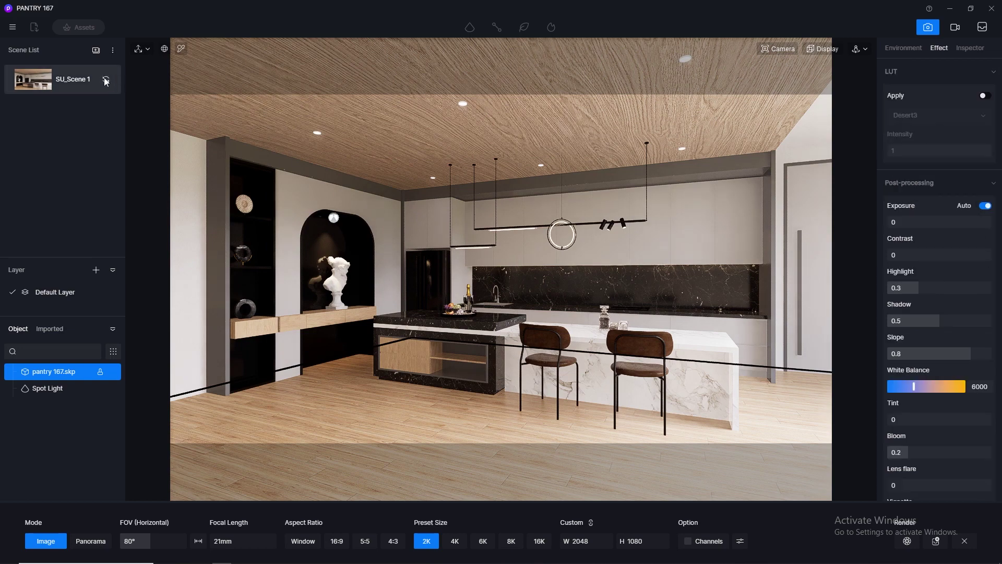
{"action": "left_click", "coordinate": [106, 79]}
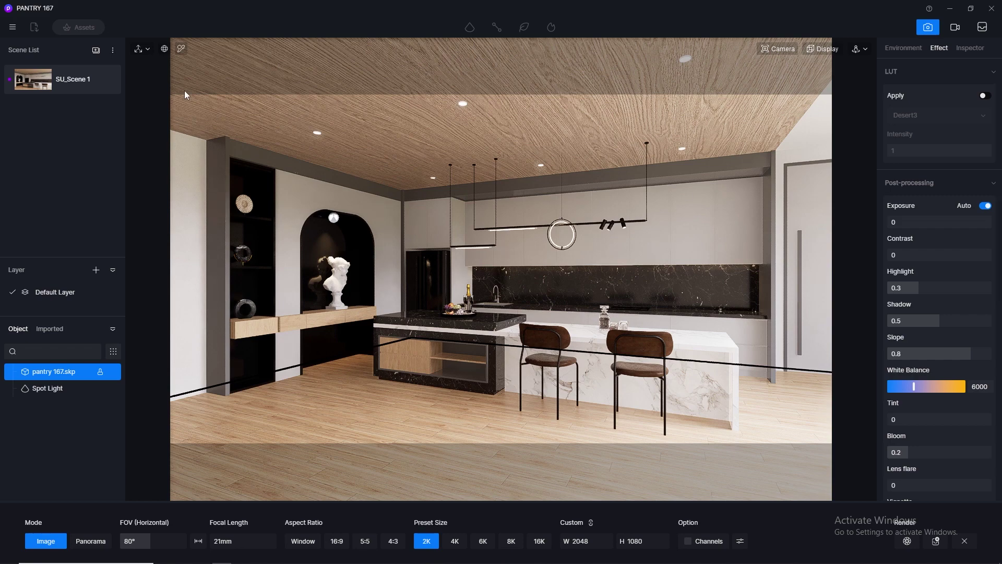
Pick the black glass material inside the arched niche, update SU_Scene 1, and set the material's roughness to 0.05.
{"action": "left_click", "coordinate": [181, 48]}
{"action": "left_click", "coordinate": [325, 241]}
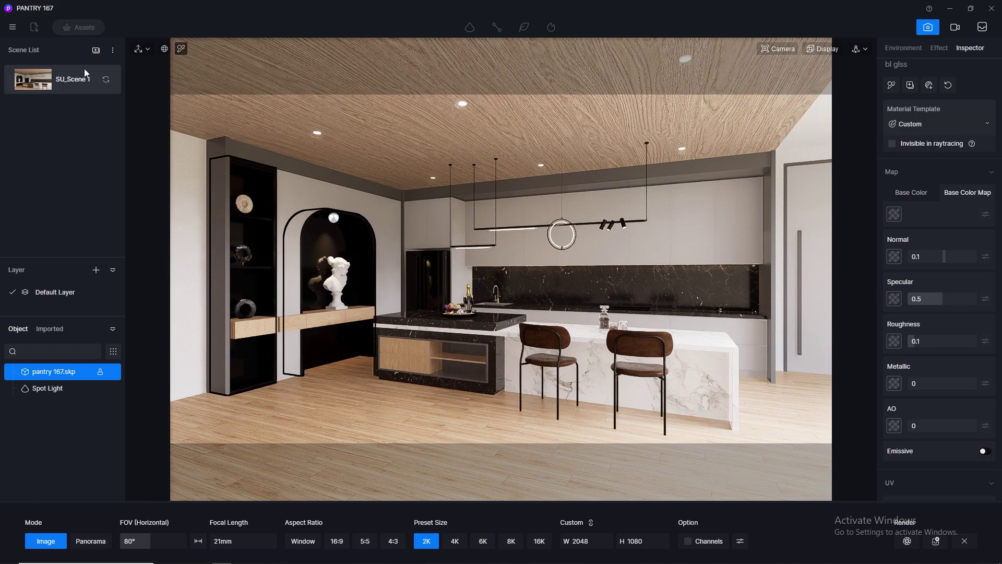
{"action": "left_click", "coordinate": [106, 79]}
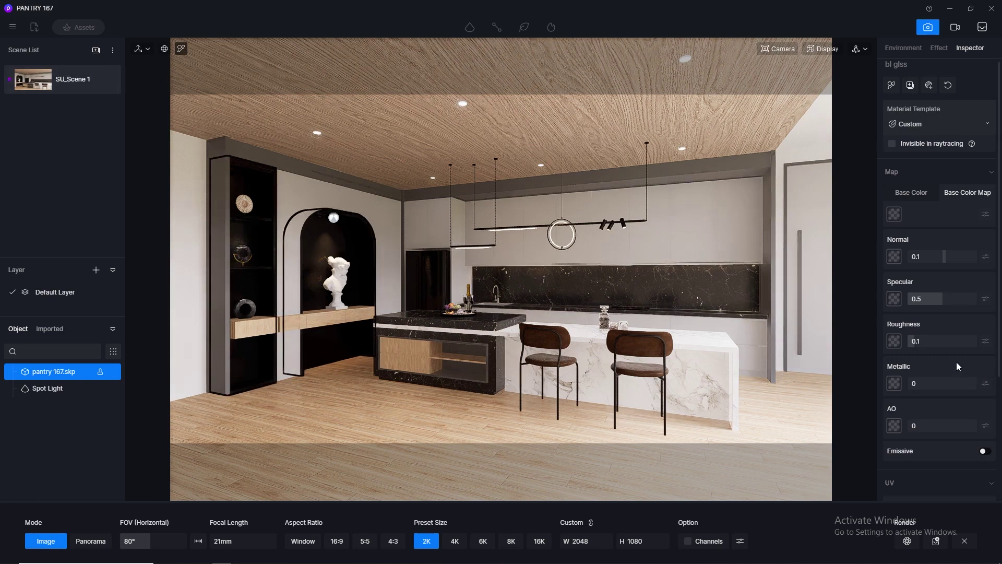
{"action": "left_click", "coordinate": [933, 342]}
{"action": "type", "text": "0.0"}
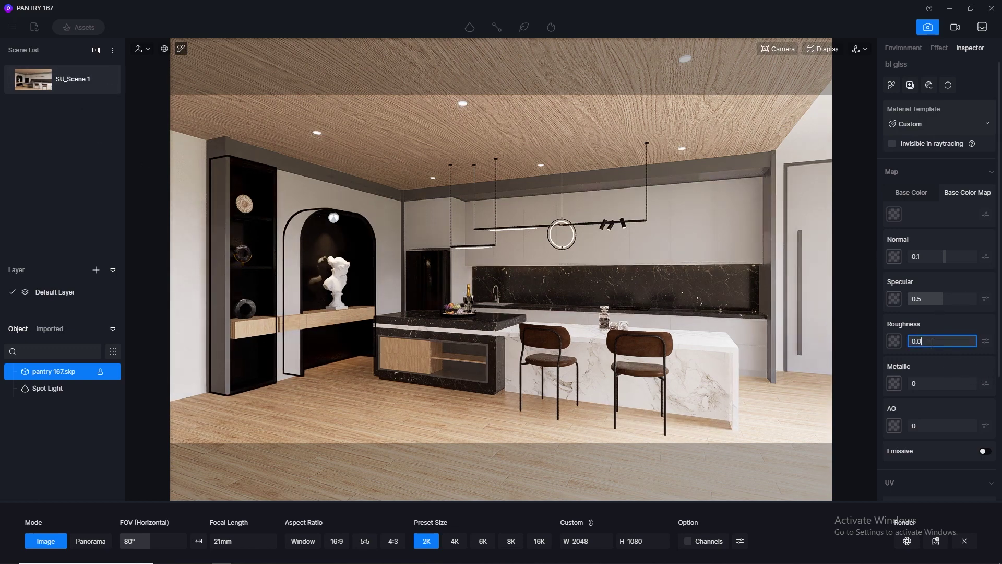
{"action": "type", "text": "5"}
{"action": "key", "text": "Return"}
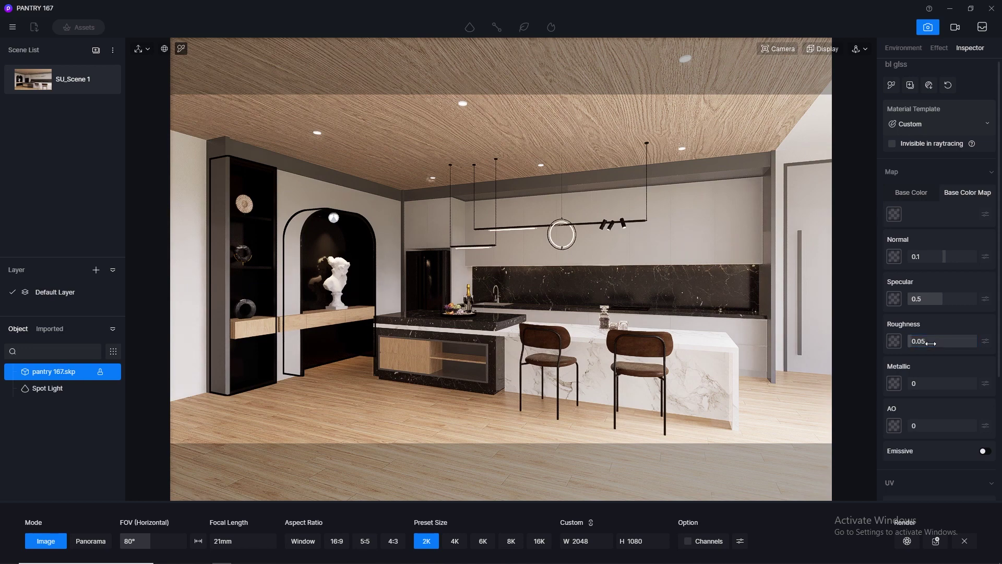
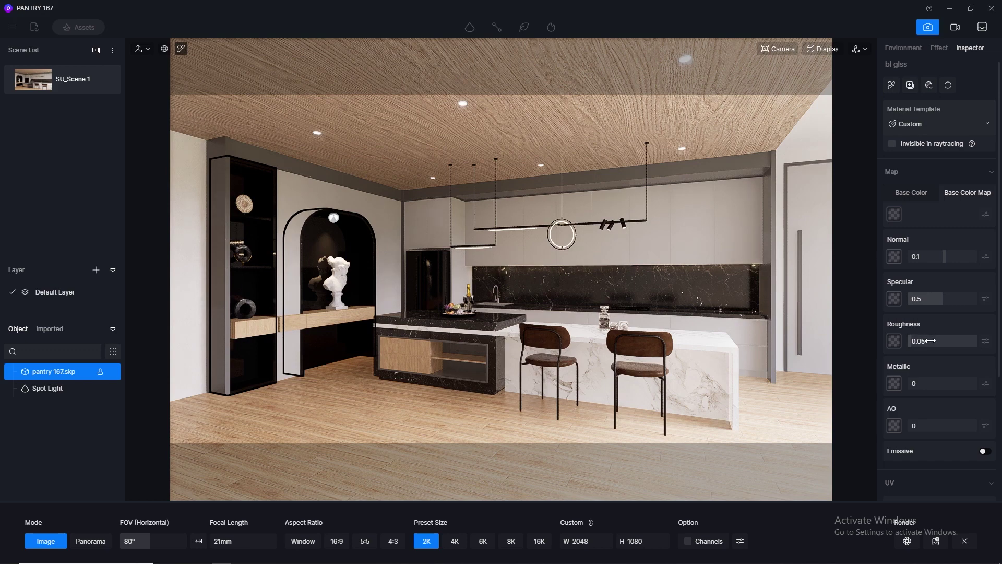
Set the niche's black glass roughness to 0.07.
{"action": "left_click", "coordinate": [931, 341]}
{"action": "type", "text": "20"}
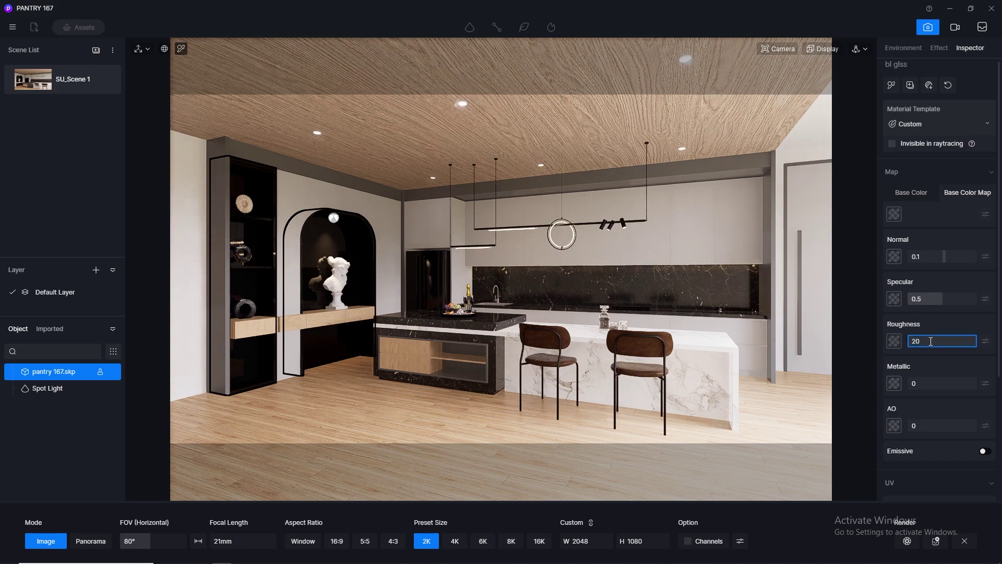
{"action": "key", "text": "BackSpace"}
{"action": "key", "text": "BackSpace"}
{"action": "type", "text": "0.07"}
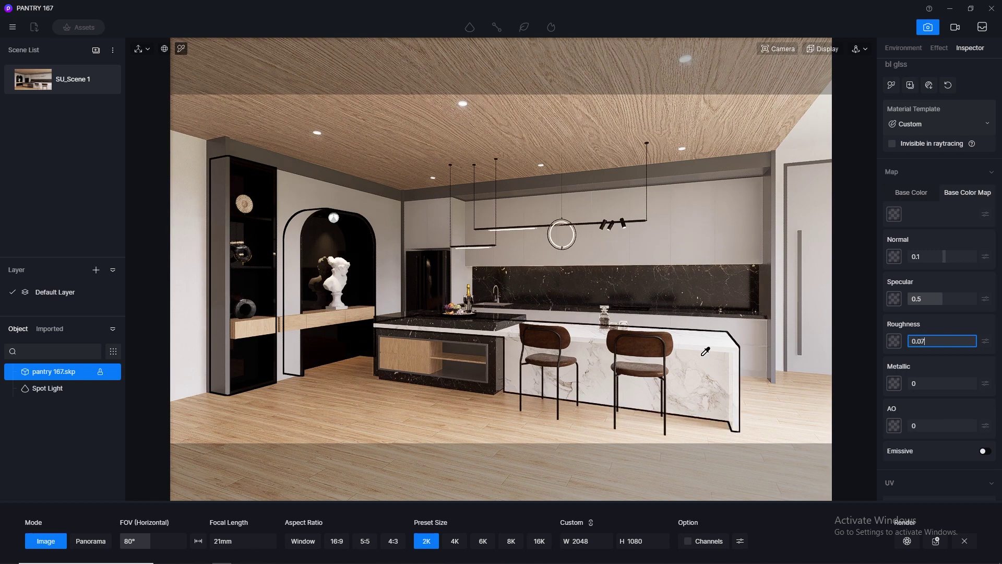
{"action": "key", "text": "Return"}
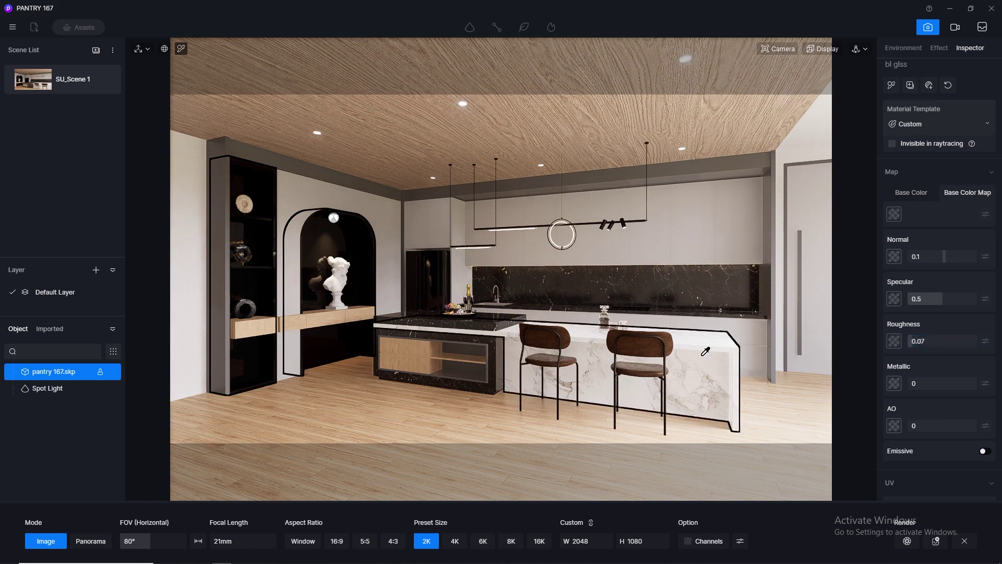
Try a roughness of 0.1 on the niche's black glass, and return it to 0.07.
{"action": "left_click", "coordinate": [921, 342]}
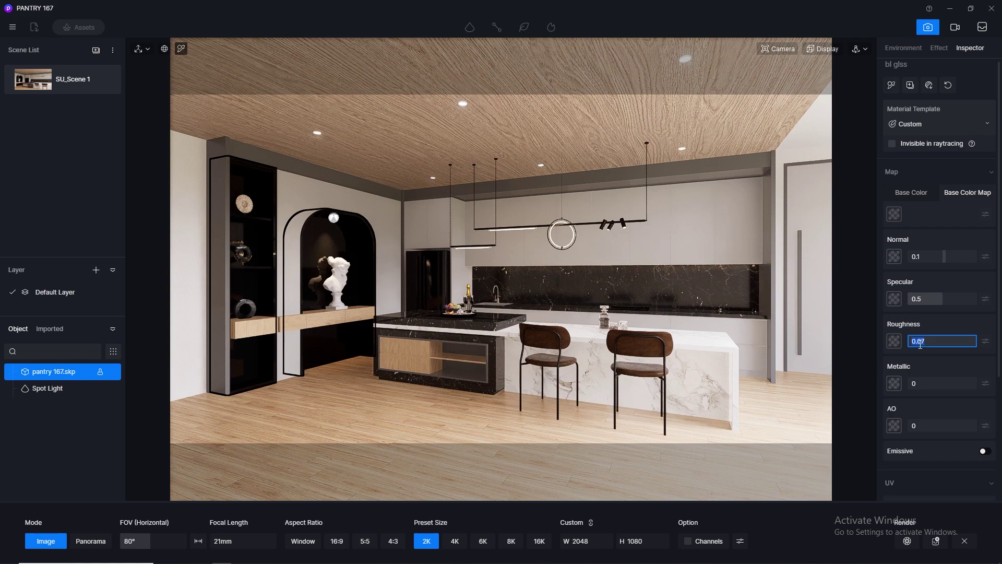
{"action": "type", "text": "0.1"}
{"action": "key", "text": "Return"}
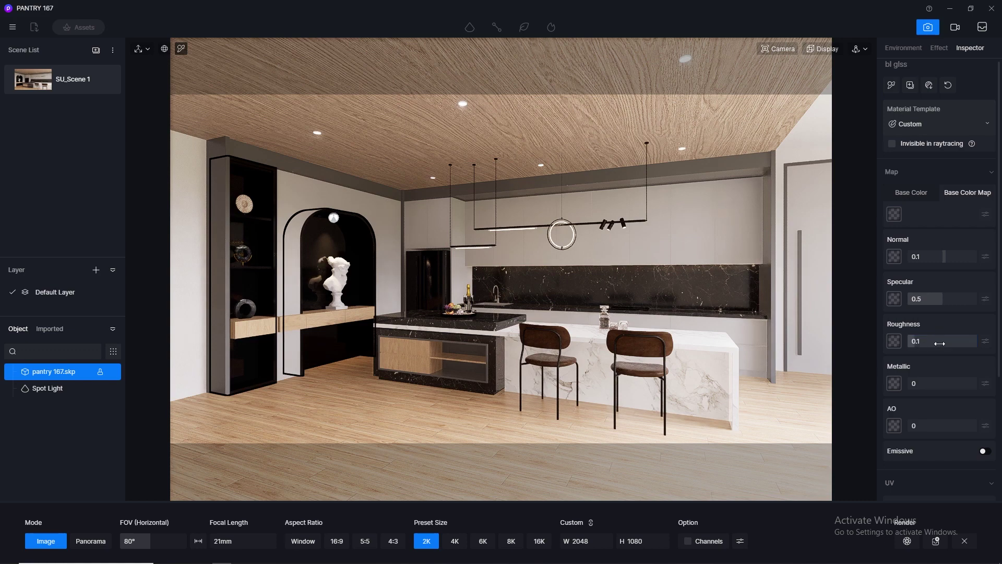
{"action": "left_click", "coordinate": [938, 342]}
{"action": "type", "text": "07"}
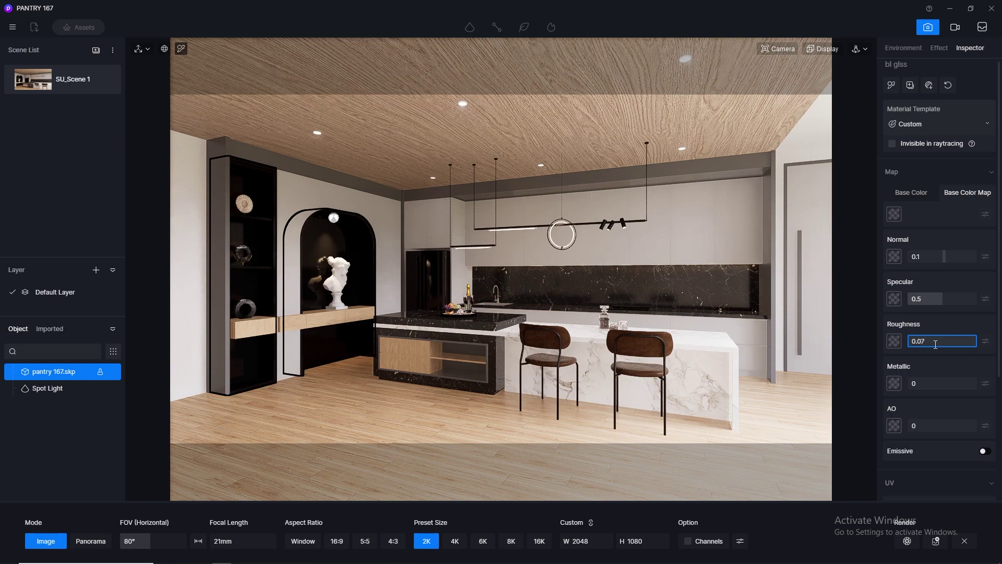
{"action": "key", "text": "Return"}
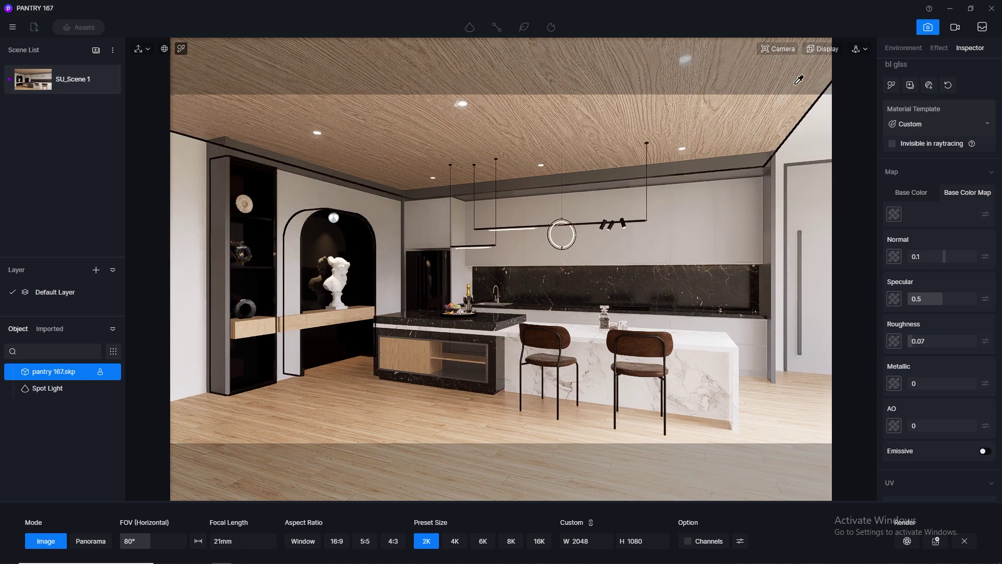
Set the lens flare strength in the post-processing effects to 0.5.
{"action": "left_click", "coordinate": [939, 47]}
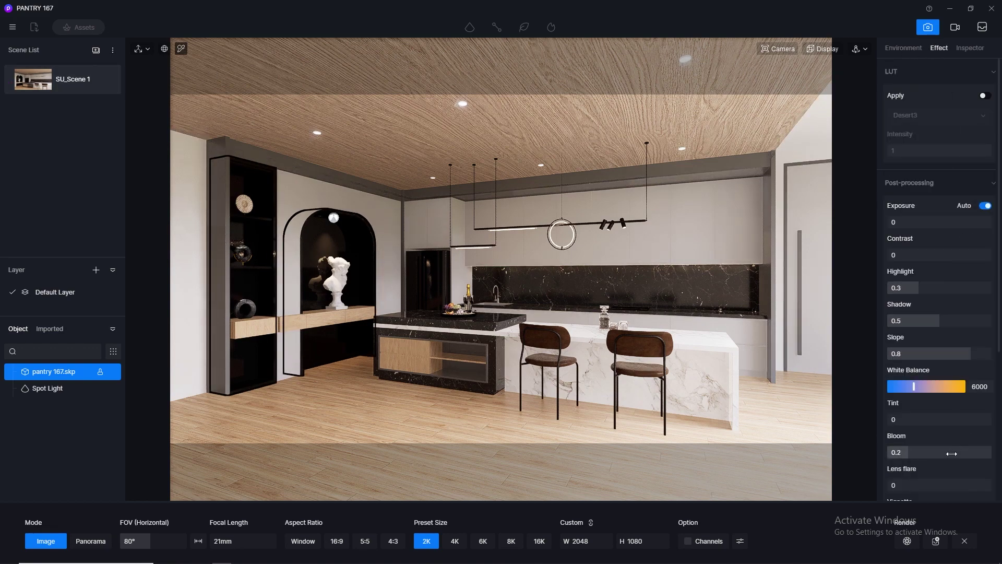
{"action": "scroll", "coordinate": [945, 444], "scroll_direction": "down", "scroll_amount": 1}
{"action": "left_click", "coordinate": [922, 420]}
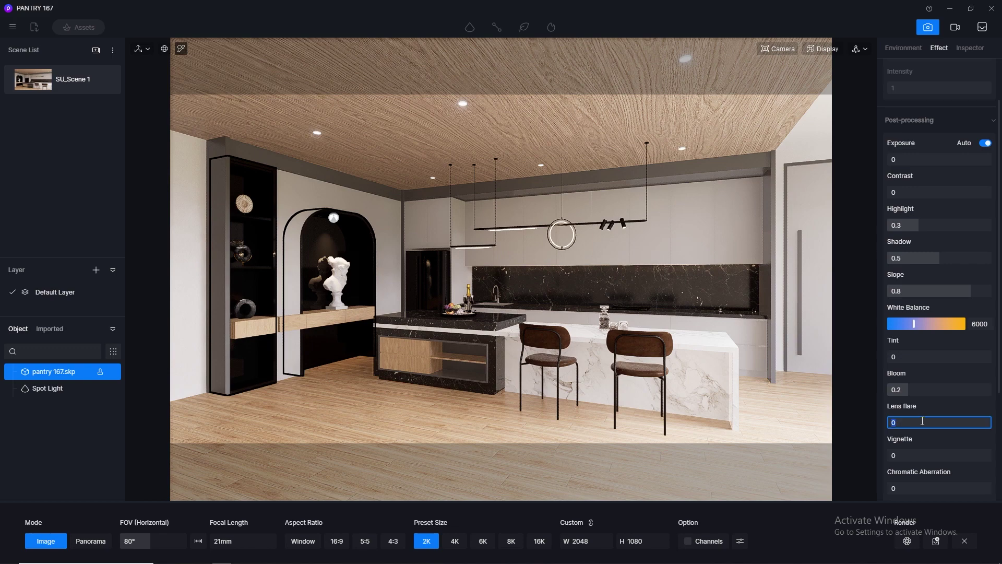
{"action": "type", "text": "0.5"}
{"action": "key", "text": "Return"}
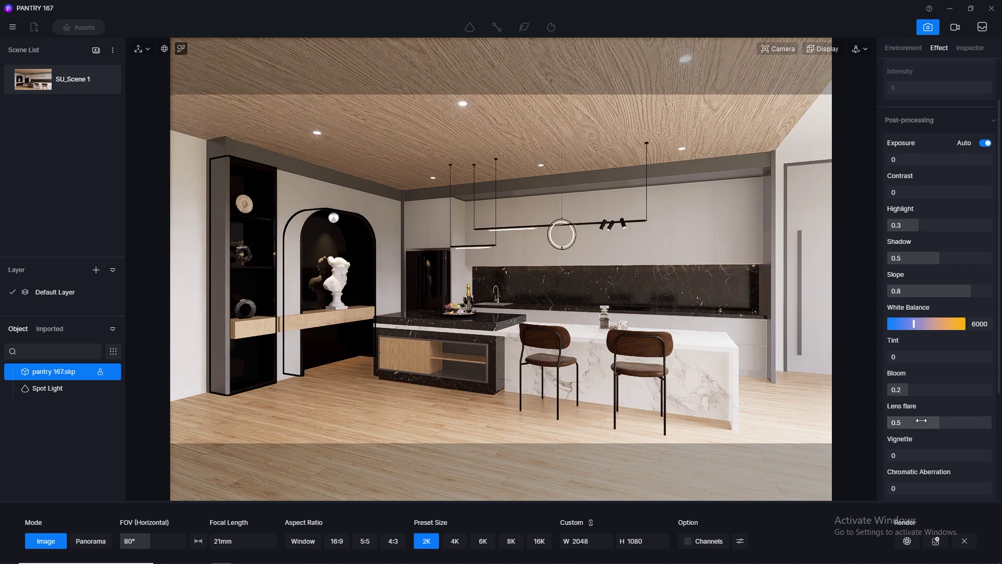
Set the vignette strength in the post-processing effects to 0.3.
{"action": "left_click", "coordinate": [923, 456]}
{"action": "type", "text": "0."}
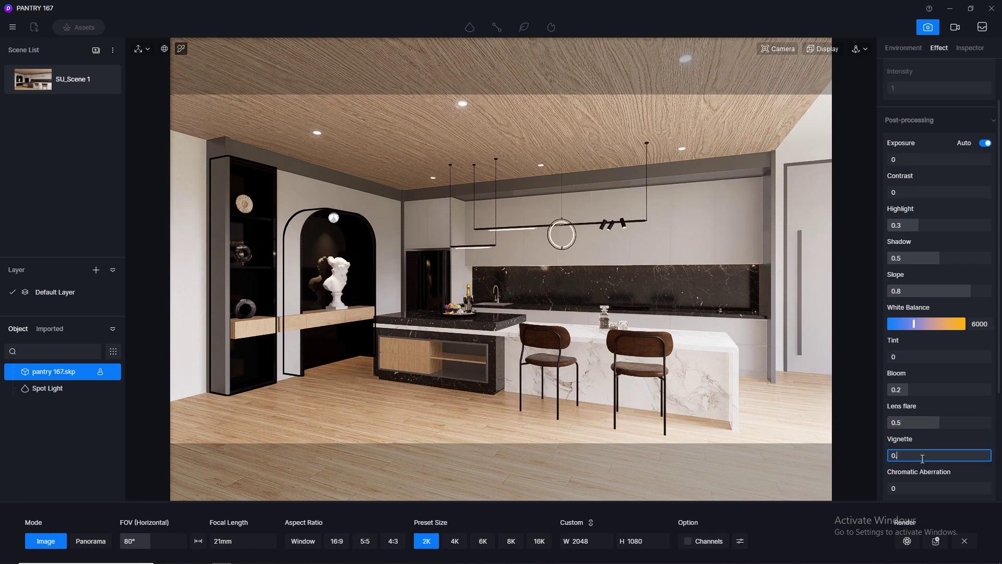
{"action": "type", "text": "3"}
{"action": "key", "text": "Return"}
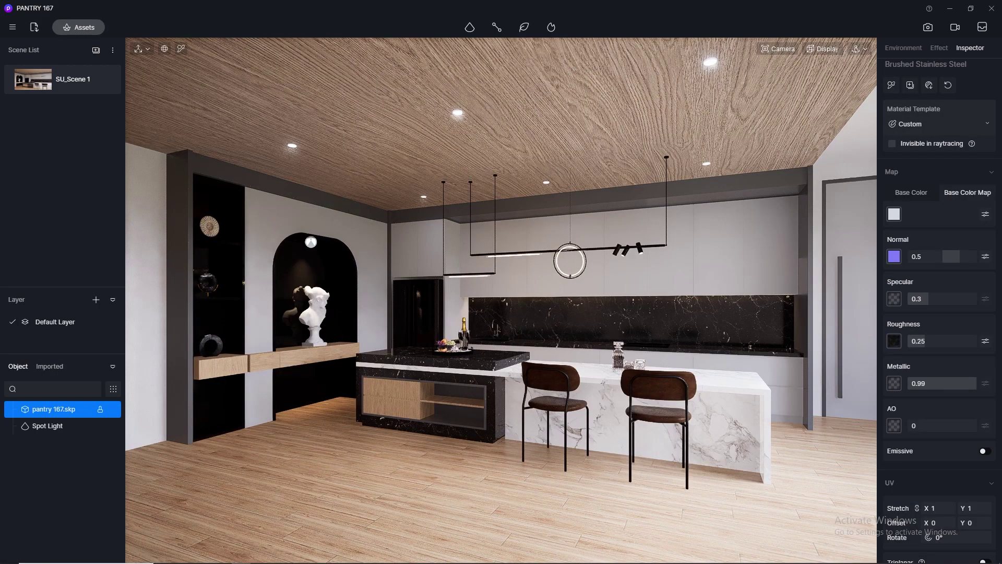
Set the still image output of the kitchen view to the 4K preset size, check the environment and effect settings, and start the render.
{"action": "left_click", "coordinate": [928, 29]}
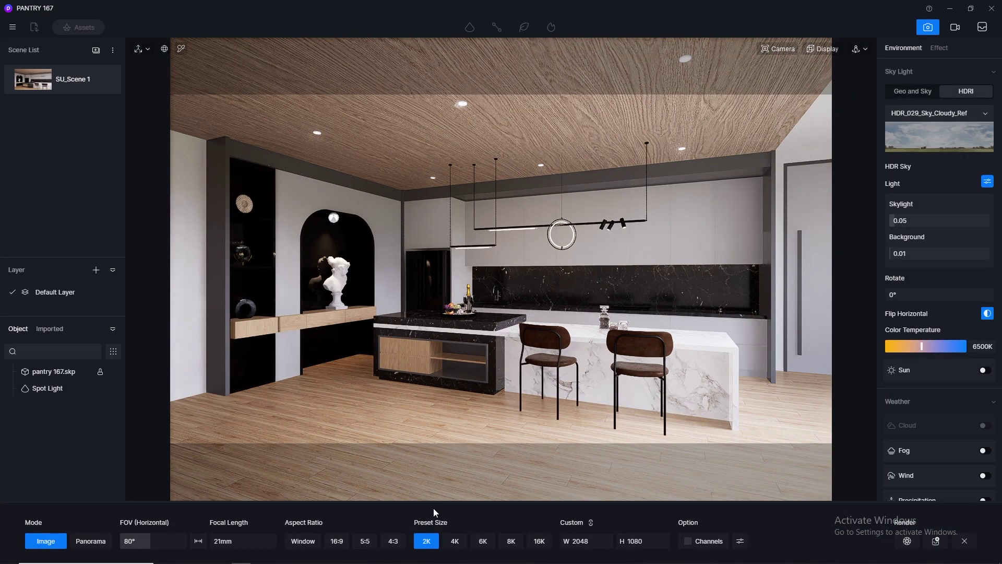
{"action": "left_click", "coordinate": [455, 541]}
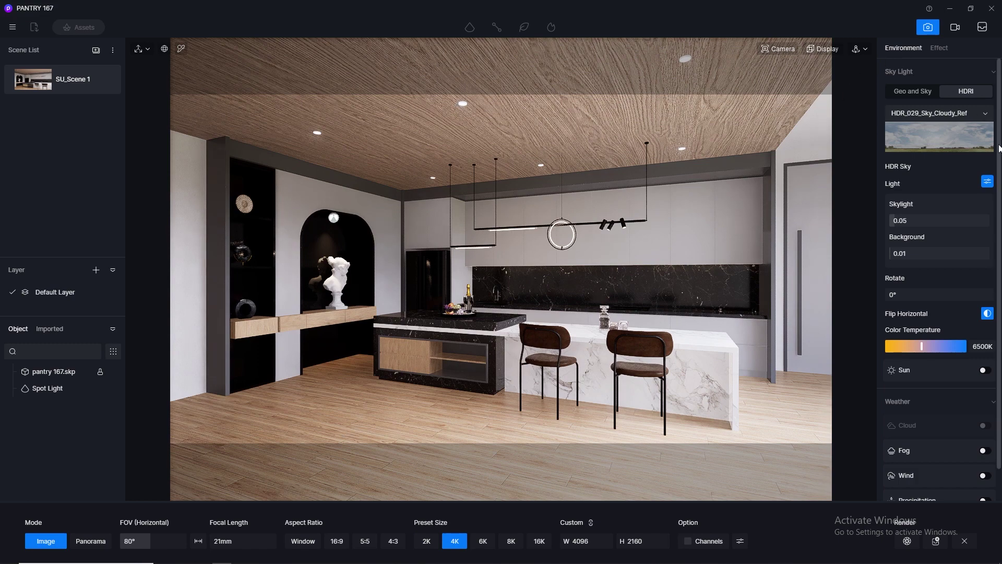
{"action": "scroll", "coordinate": [940, 276], "scroll_direction": "down", "scroll_amount": 1}
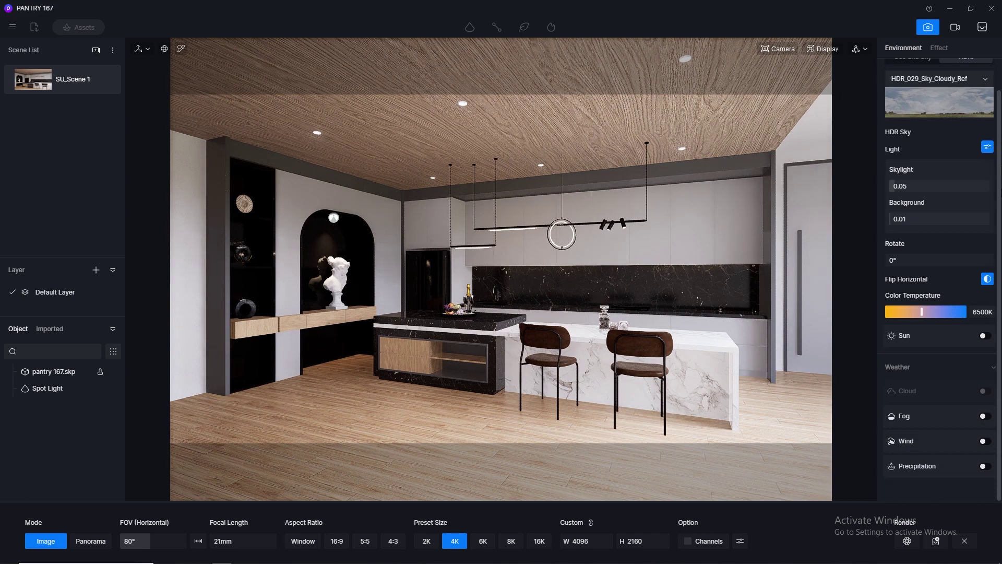
{"action": "scroll", "coordinate": [929, 94], "scroll_direction": "up", "scroll_amount": 1}
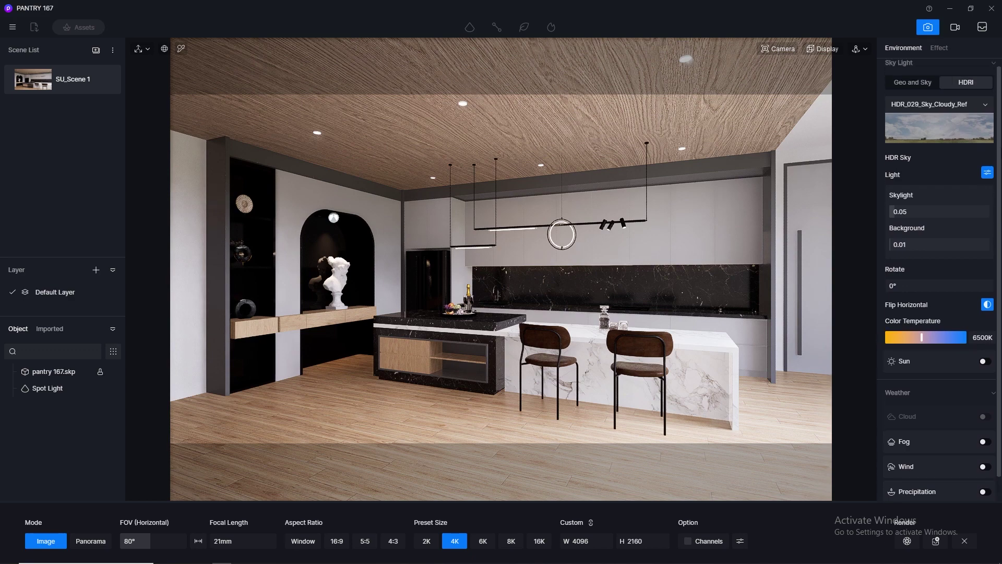
{"action": "left_click", "coordinate": [939, 48]}
{"action": "scroll", "coordinate": [1001, 239], "scroll_direction": "down", "scroll_amount": 1}
{"action": "scroll", "coordinate": [1001, 239], "scroll_direction": "down", "scroll_amount": 3}
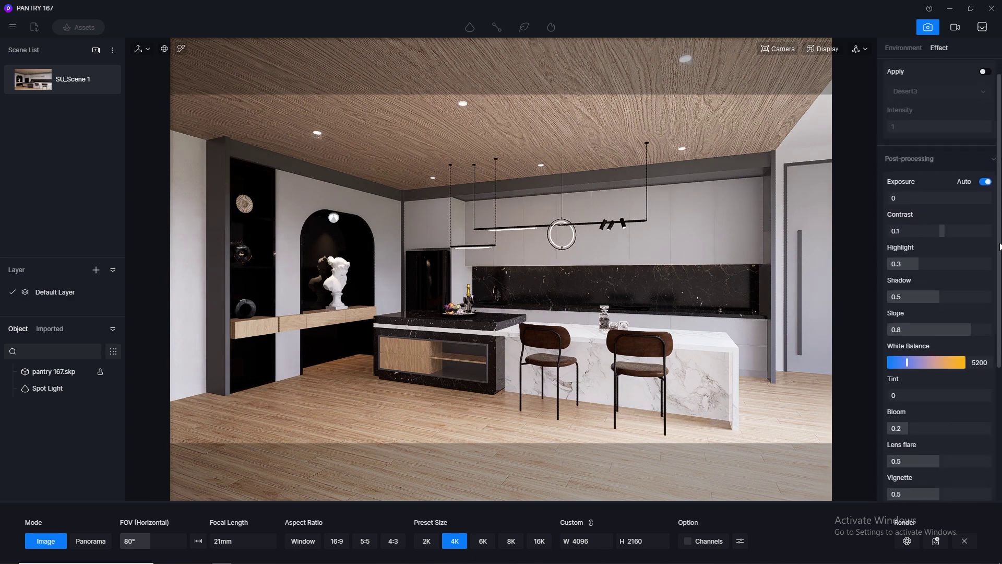
{"action": "scroll", "coordinate": [940, 261], "scroll_direction": "down", "scroll_amount": 4}
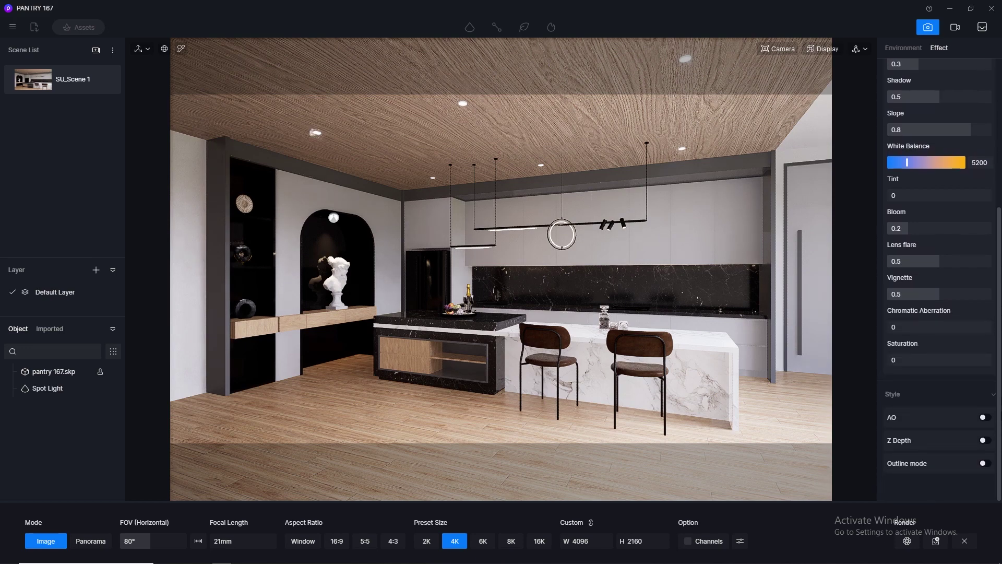
{"action": "left_click", "coordinate": [906, 542]}
{"action": "key", "text": "Return"}
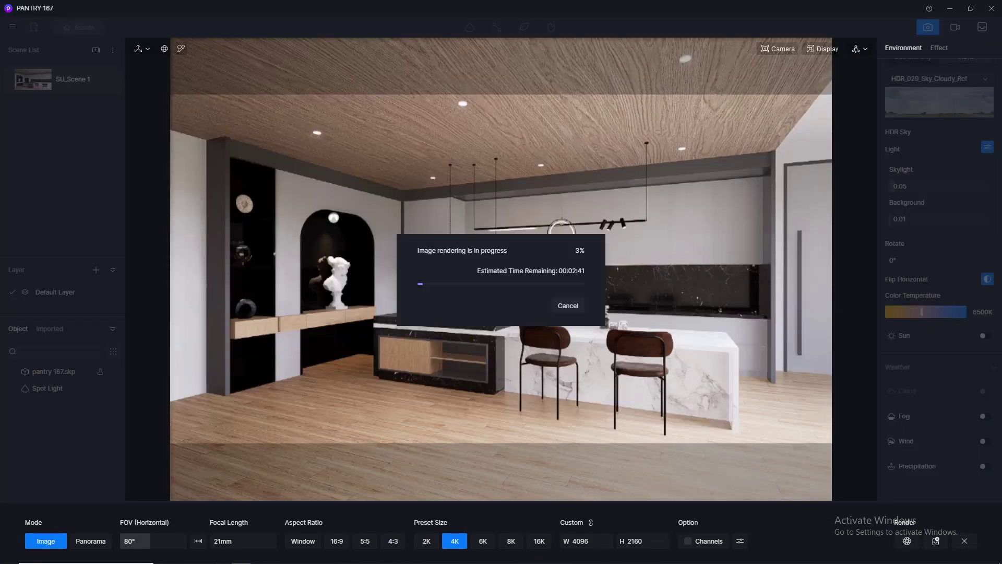